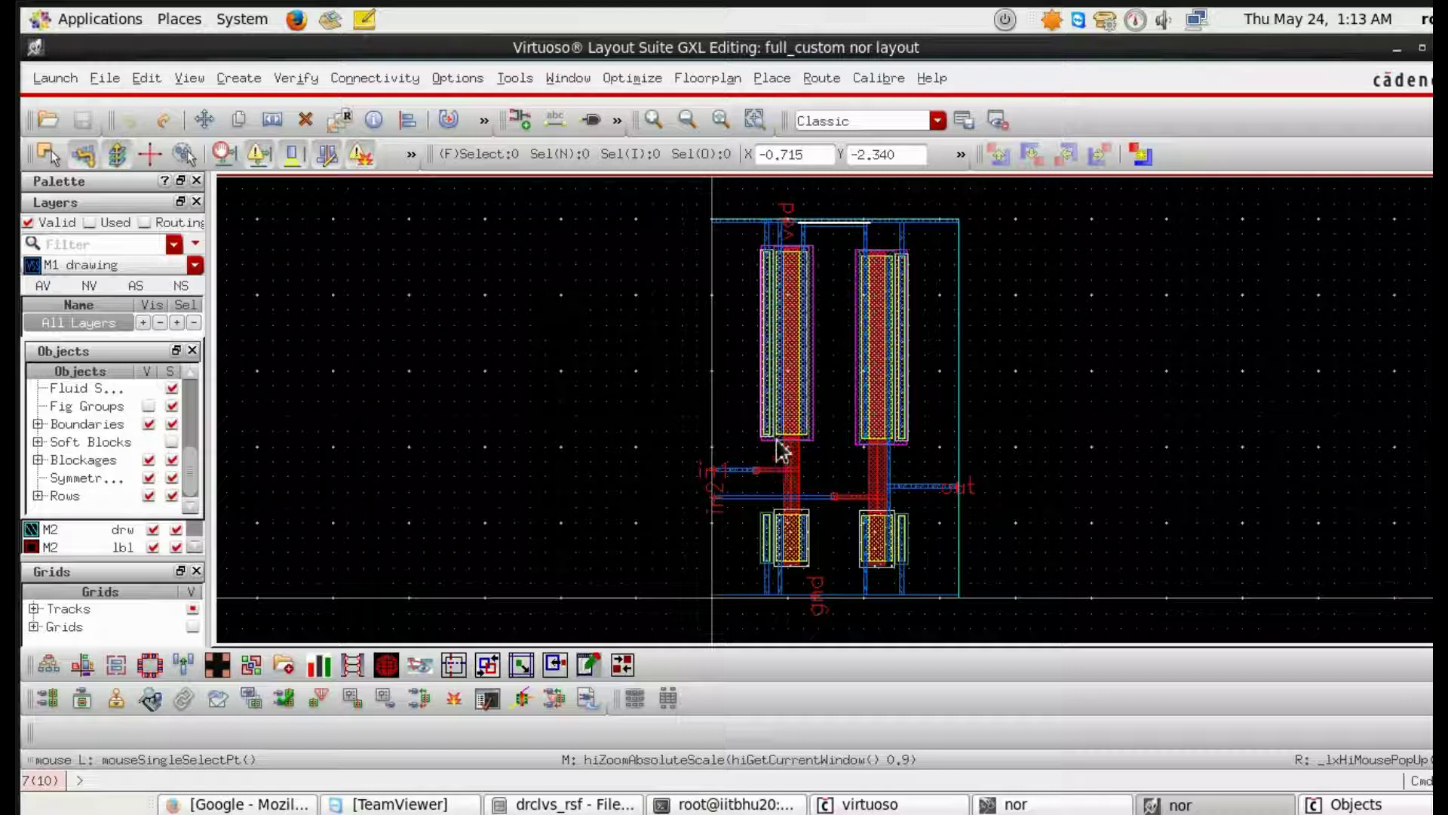
# Launch Calibre nmDRC on the nor layout so the Precision1000 runset loader appears.
pyautogui.click(878, 78)
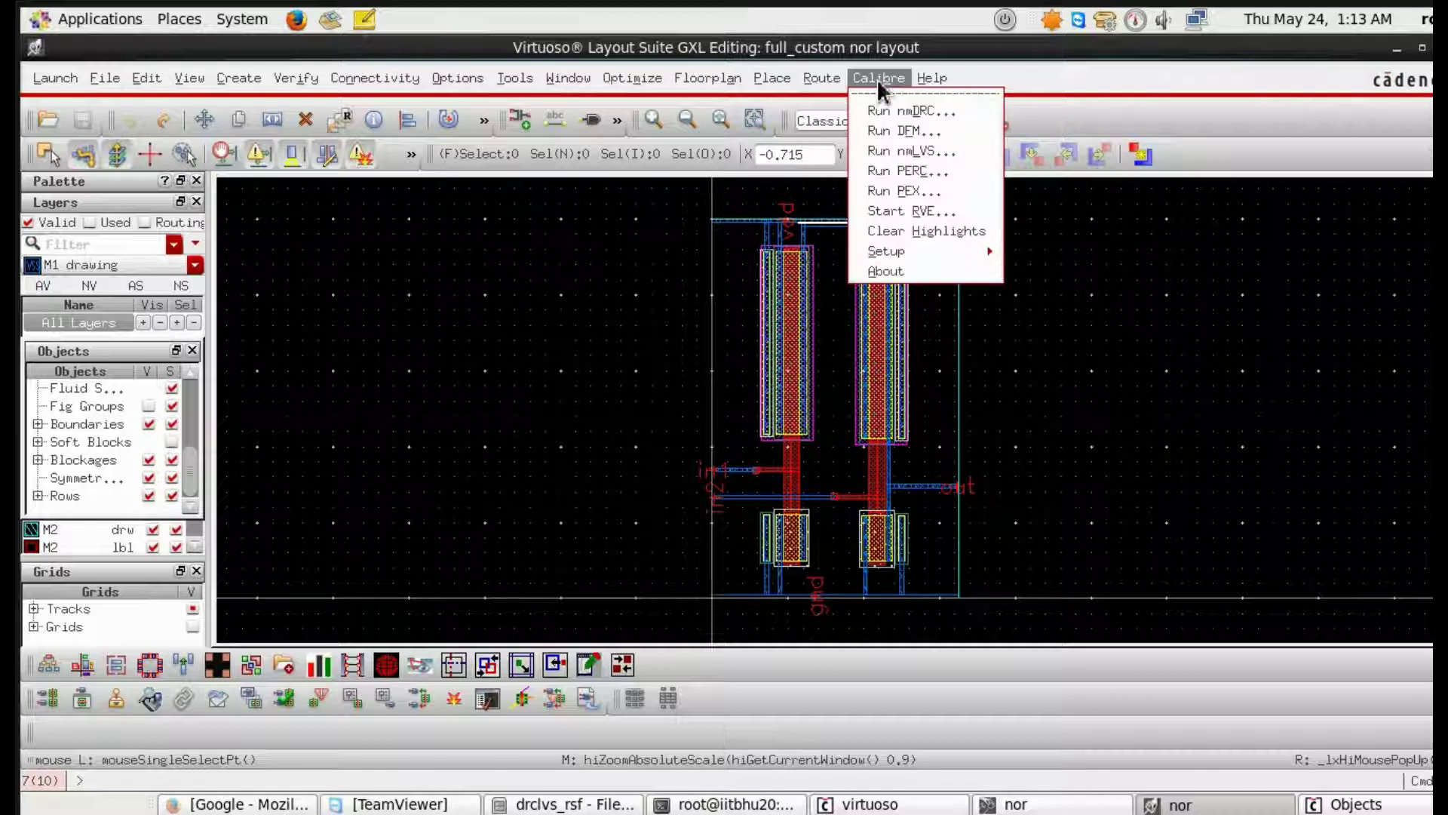
pyautogui.click(907, 111)
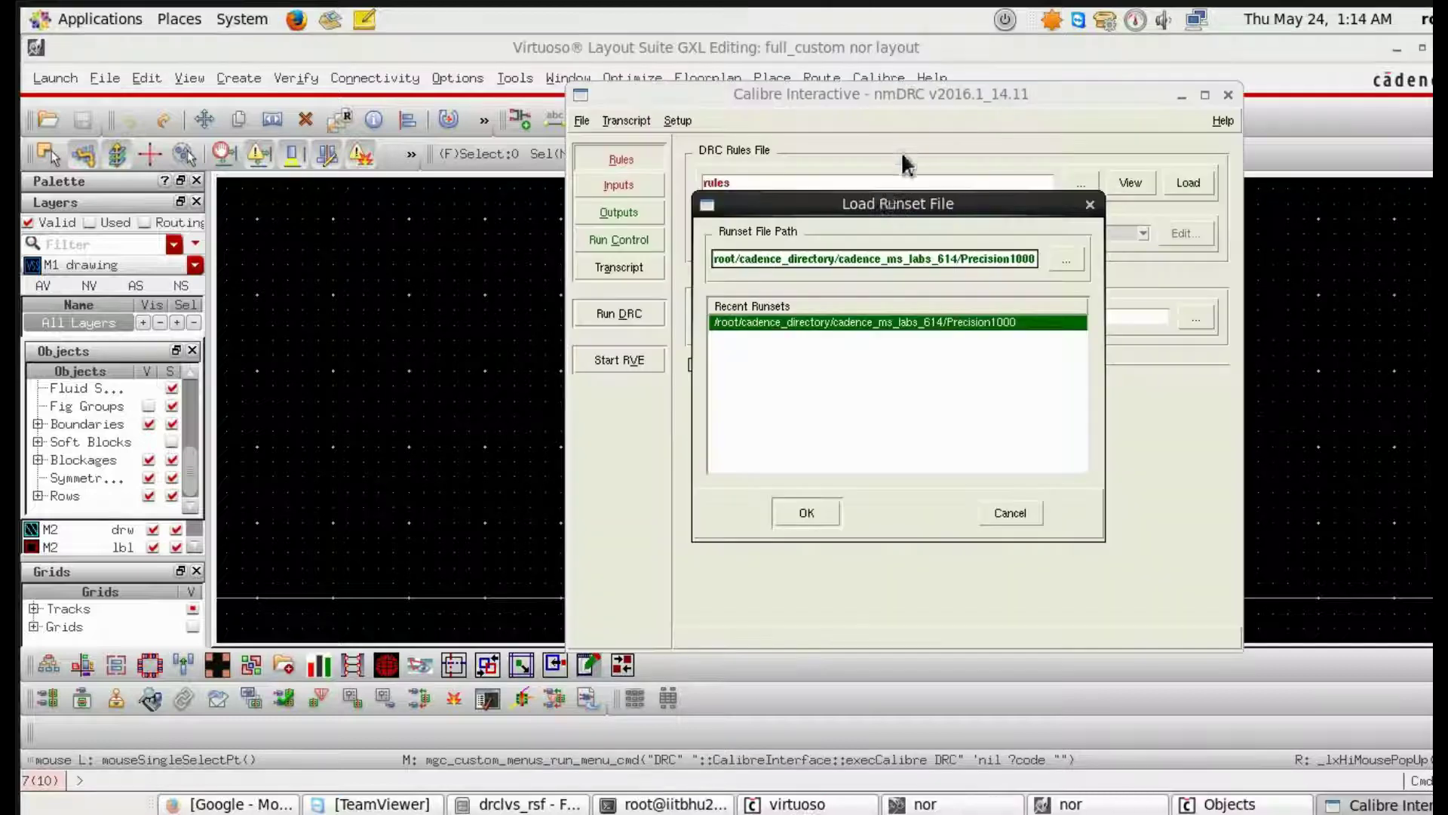
# Load the Precision1000 runset and review its rules file, run directory, inputs and outputs.
pyautogui.click(808, 514)
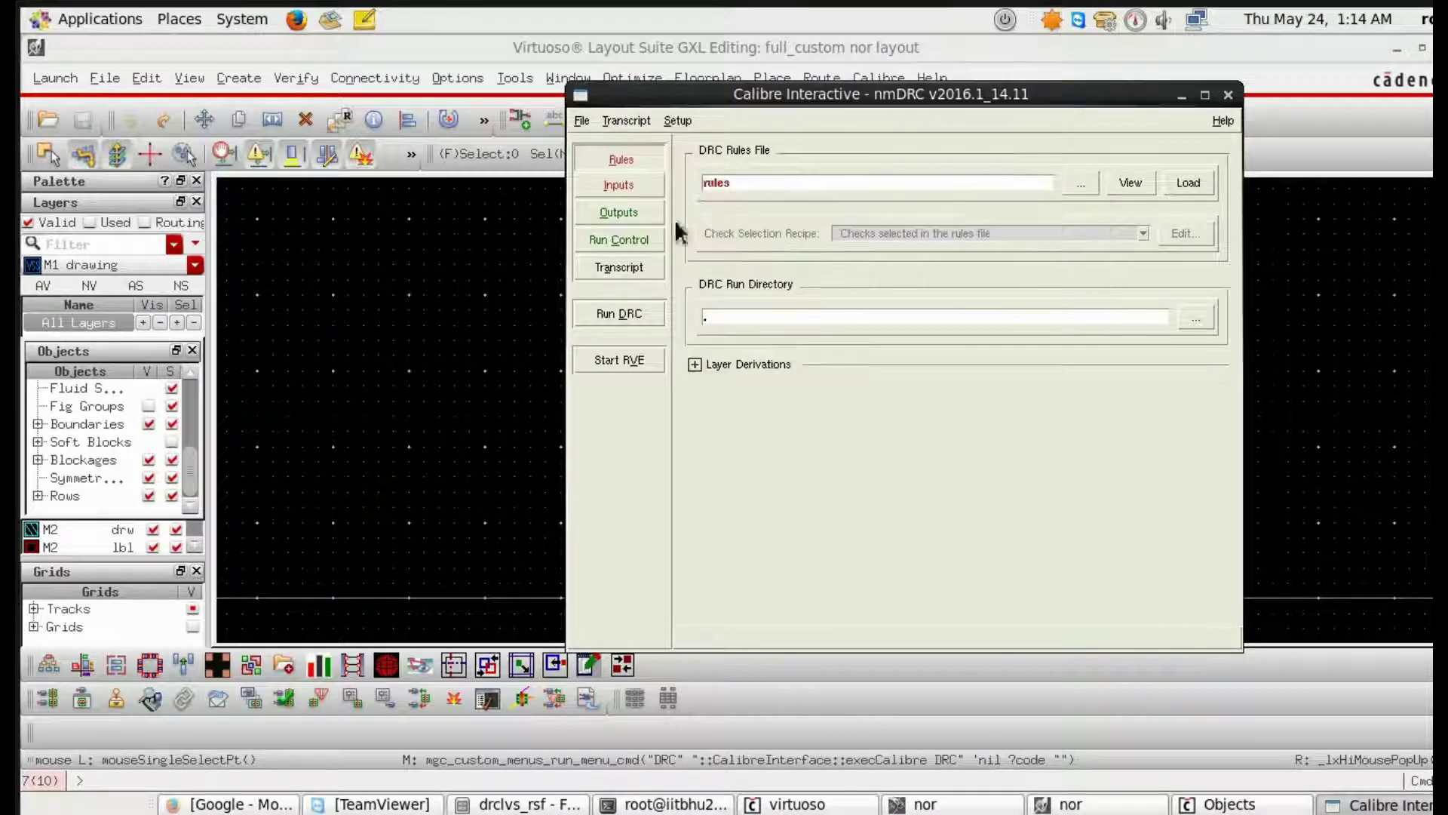
pyautogui.click(621, 159)
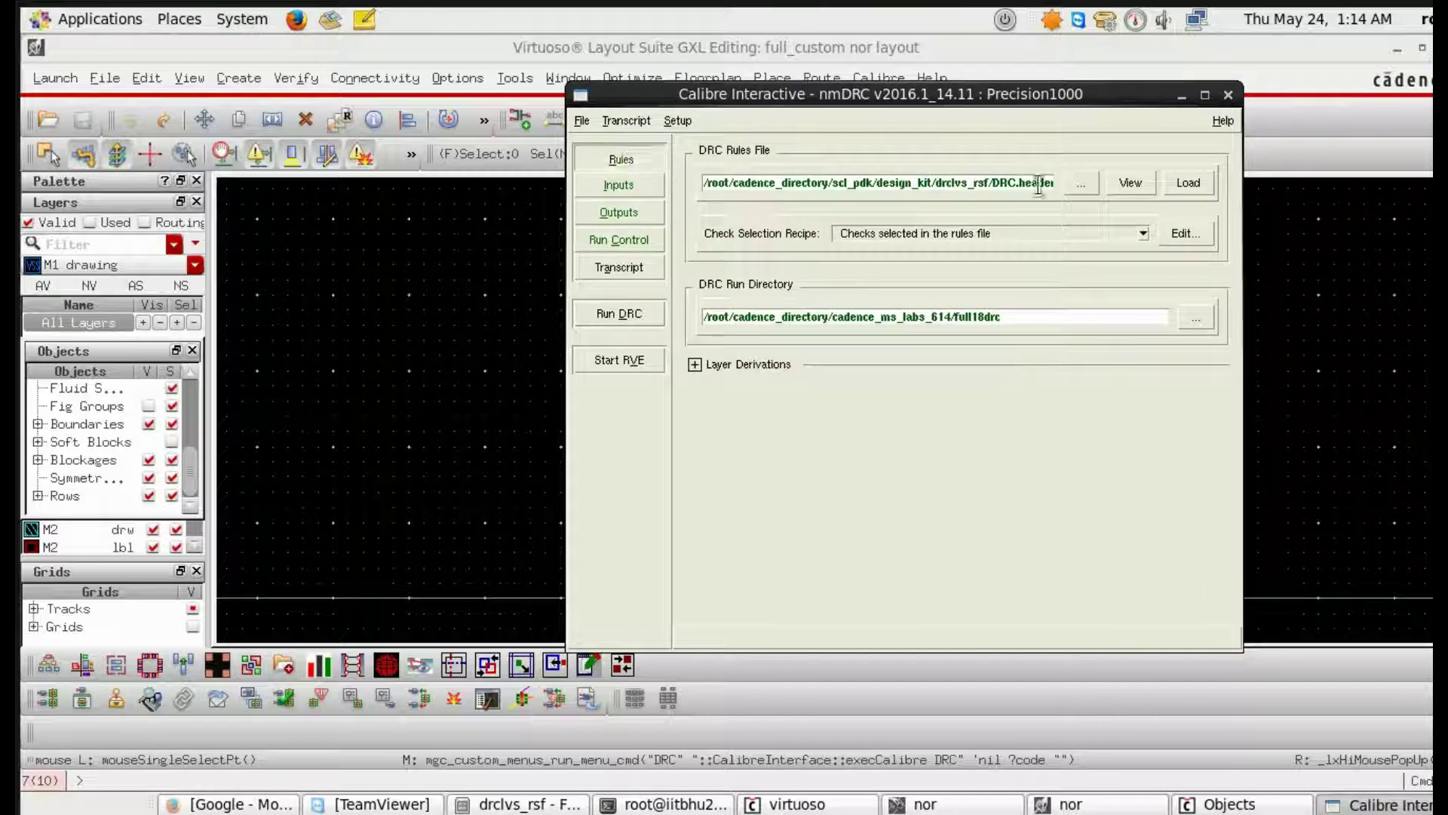
pyautogui.moveTo(1052, 185); pyautogui.dragTo(1001, 193)
pyautogui.click(999, 189)
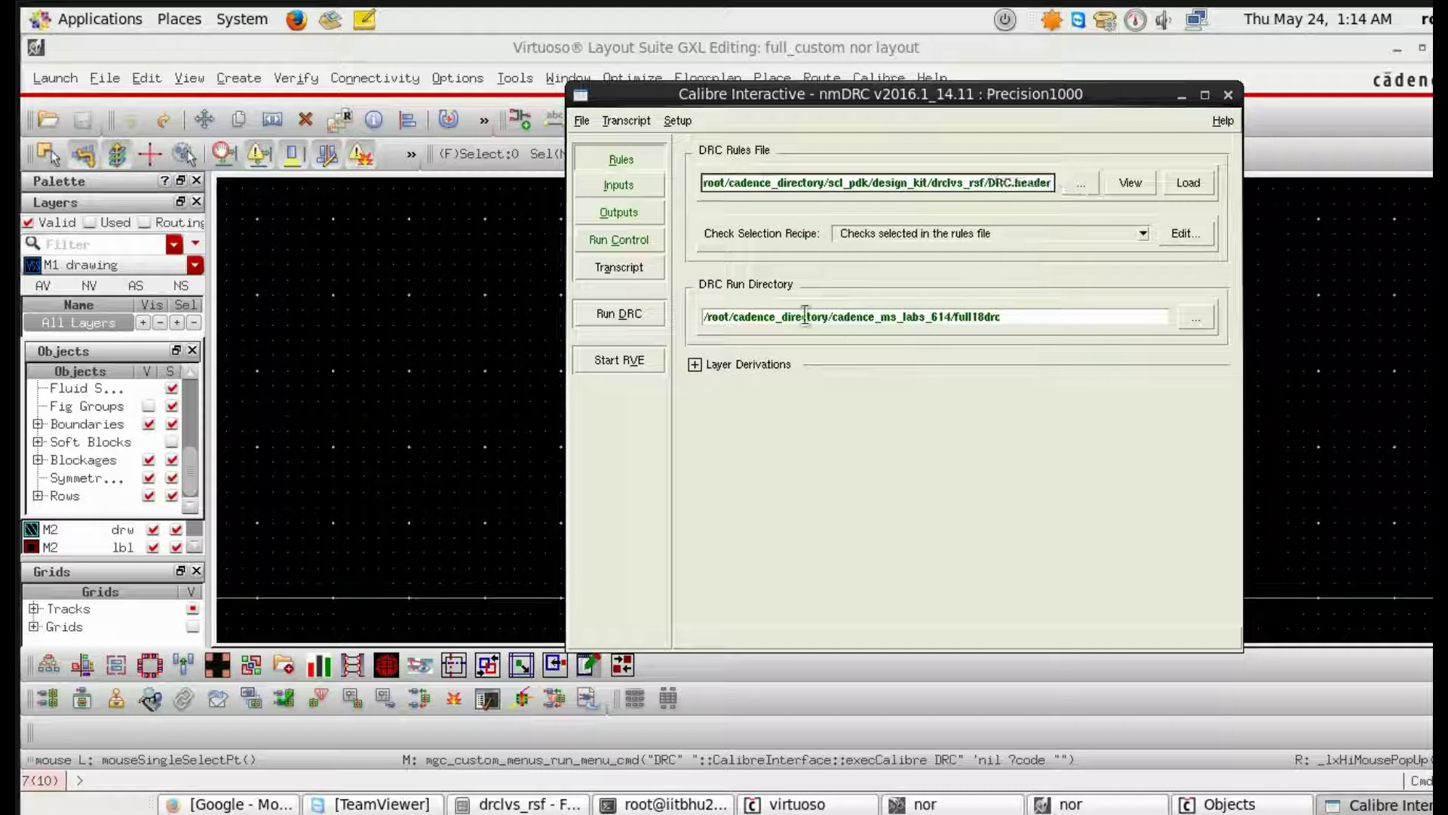
pyautogui.moveTo(1015, 317); pyautogui.dragTo(707, 332)
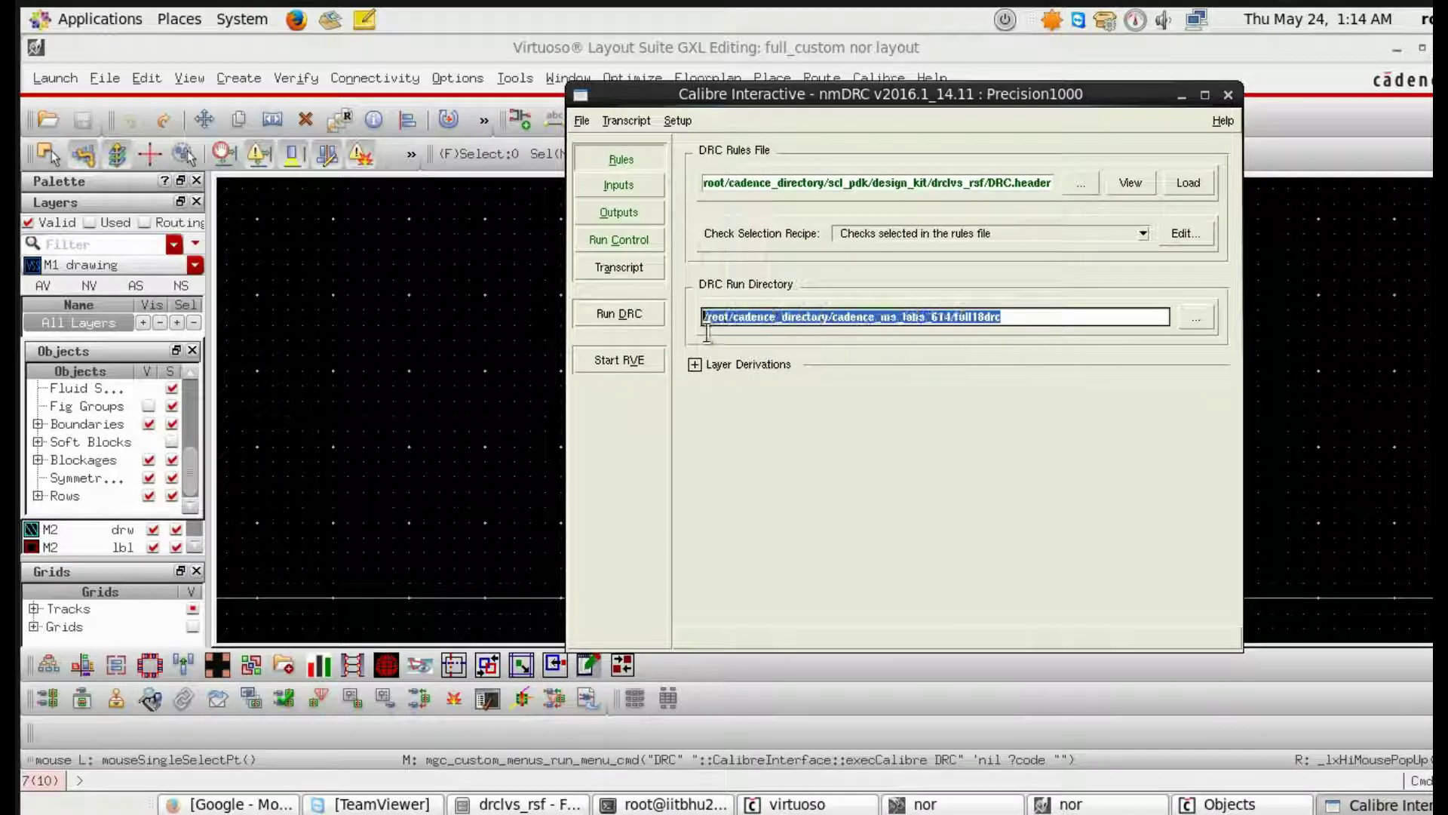
pyautogui.click(1114, 323)
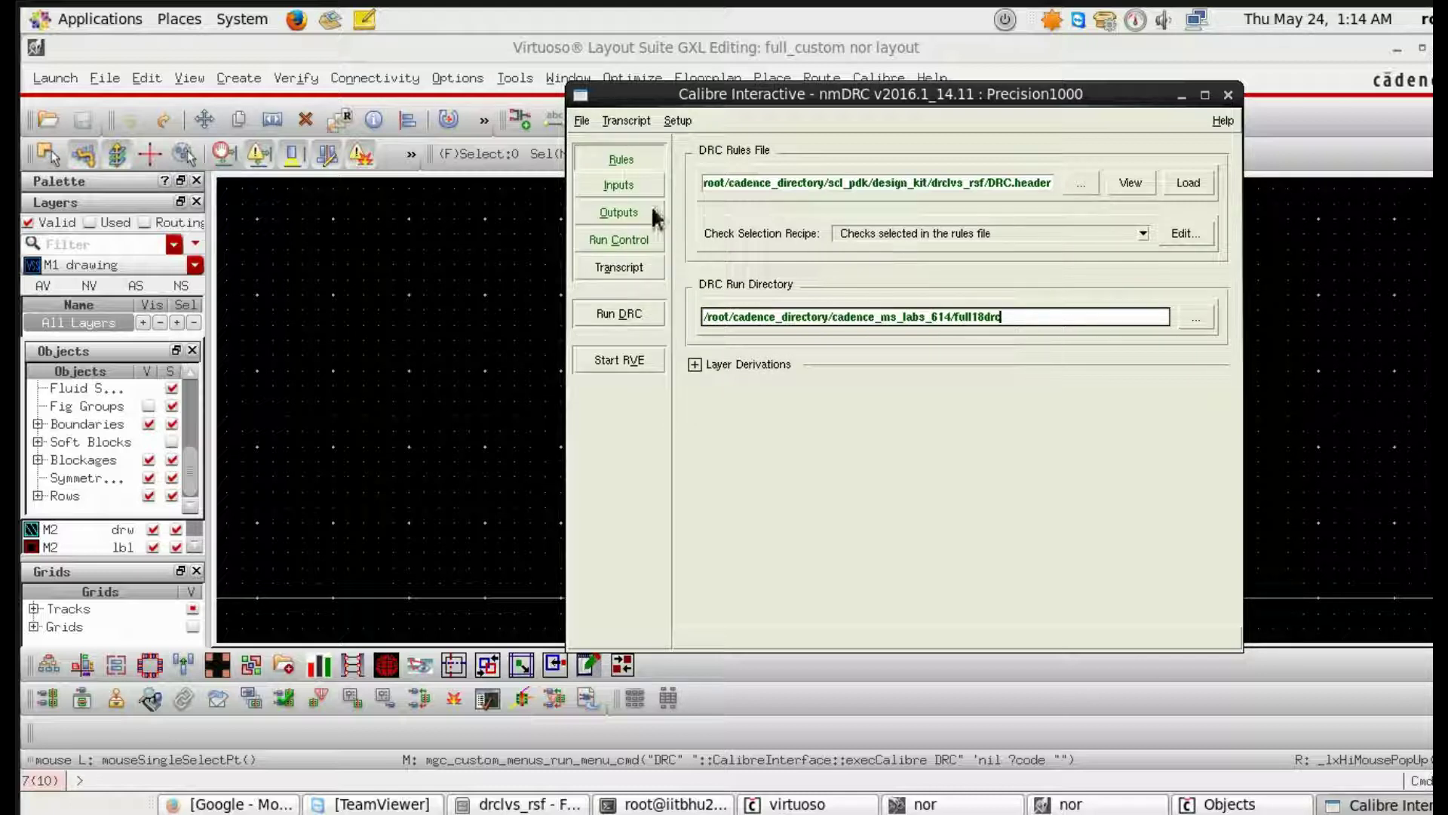
pyautogui.click(622, 187)
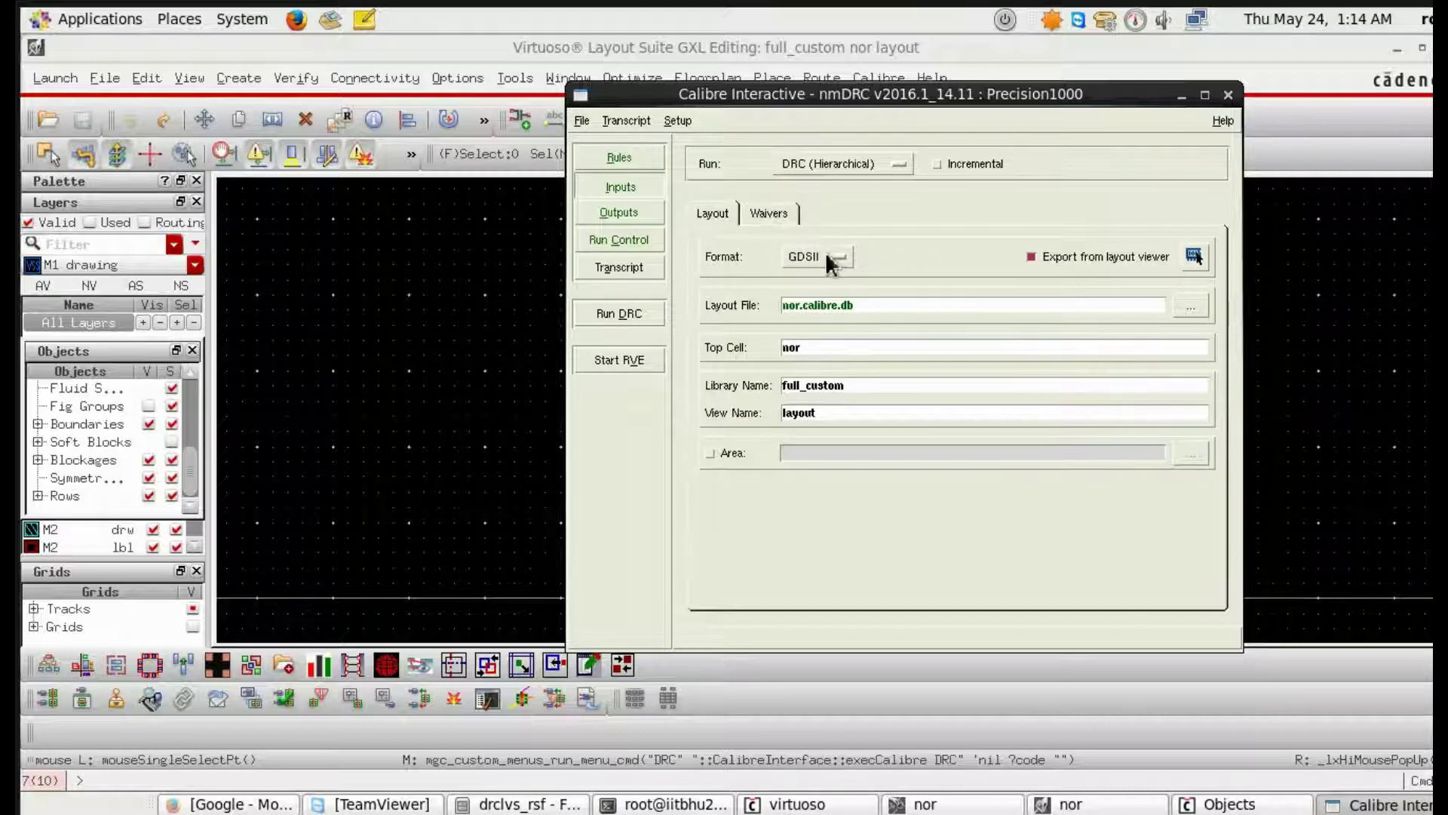
pyautogui.click(620, 212)
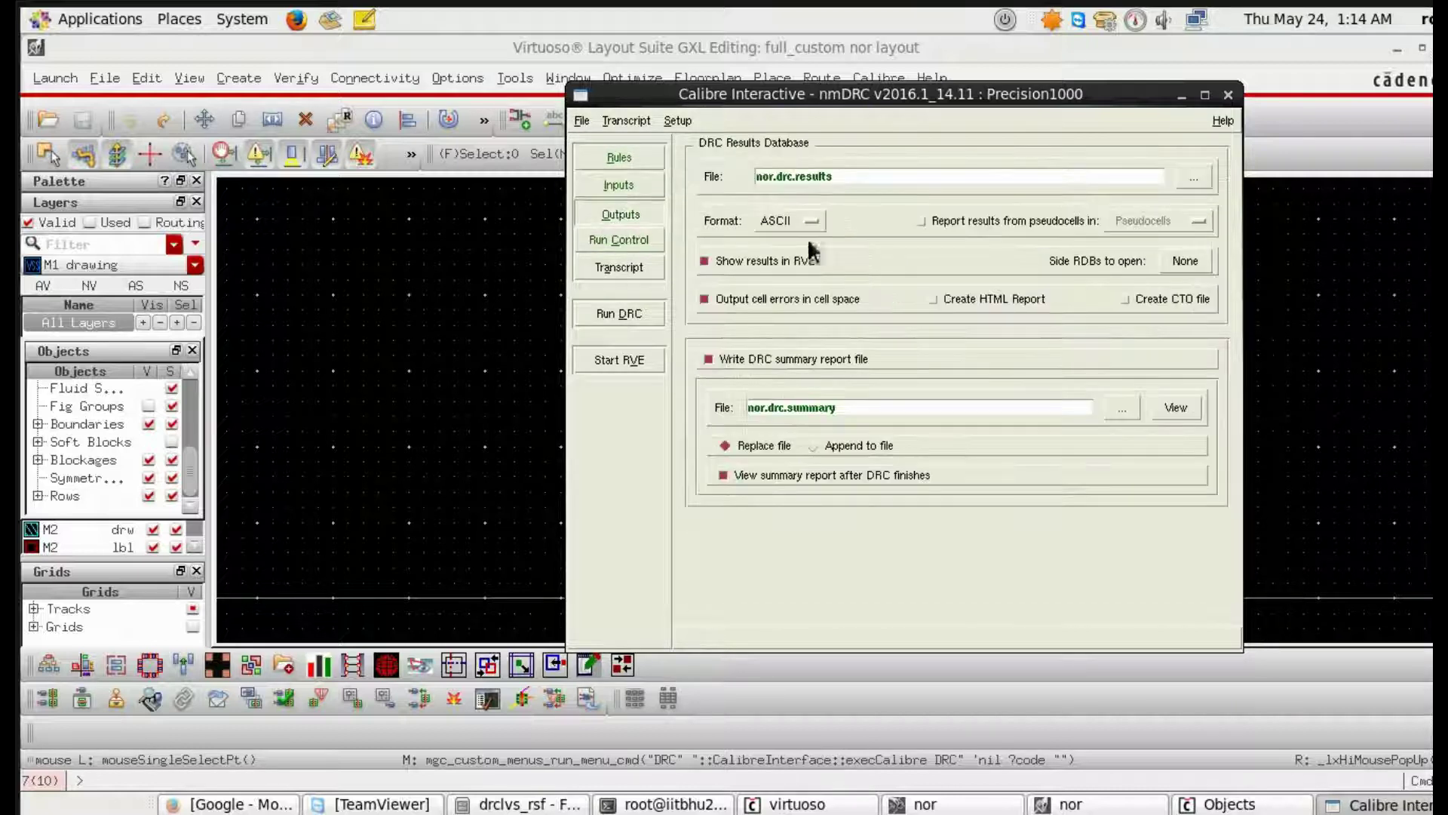
# Run DRC overwriting nor.calibre.db, then highlight the Check 9B M1 spacing violation on the layout.
pyautogui.click(621, 314)
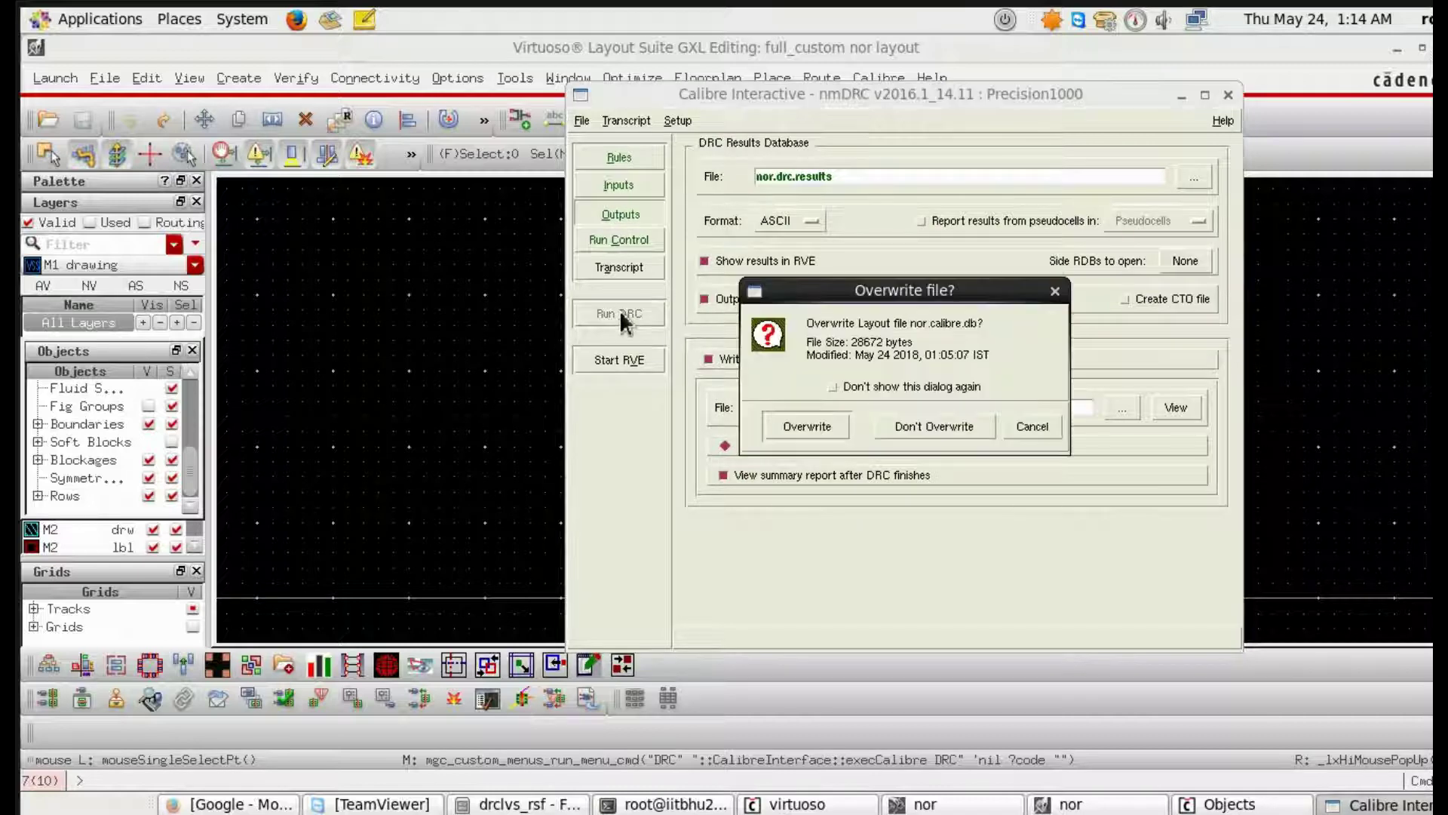
pyautogui.click(827, 424)
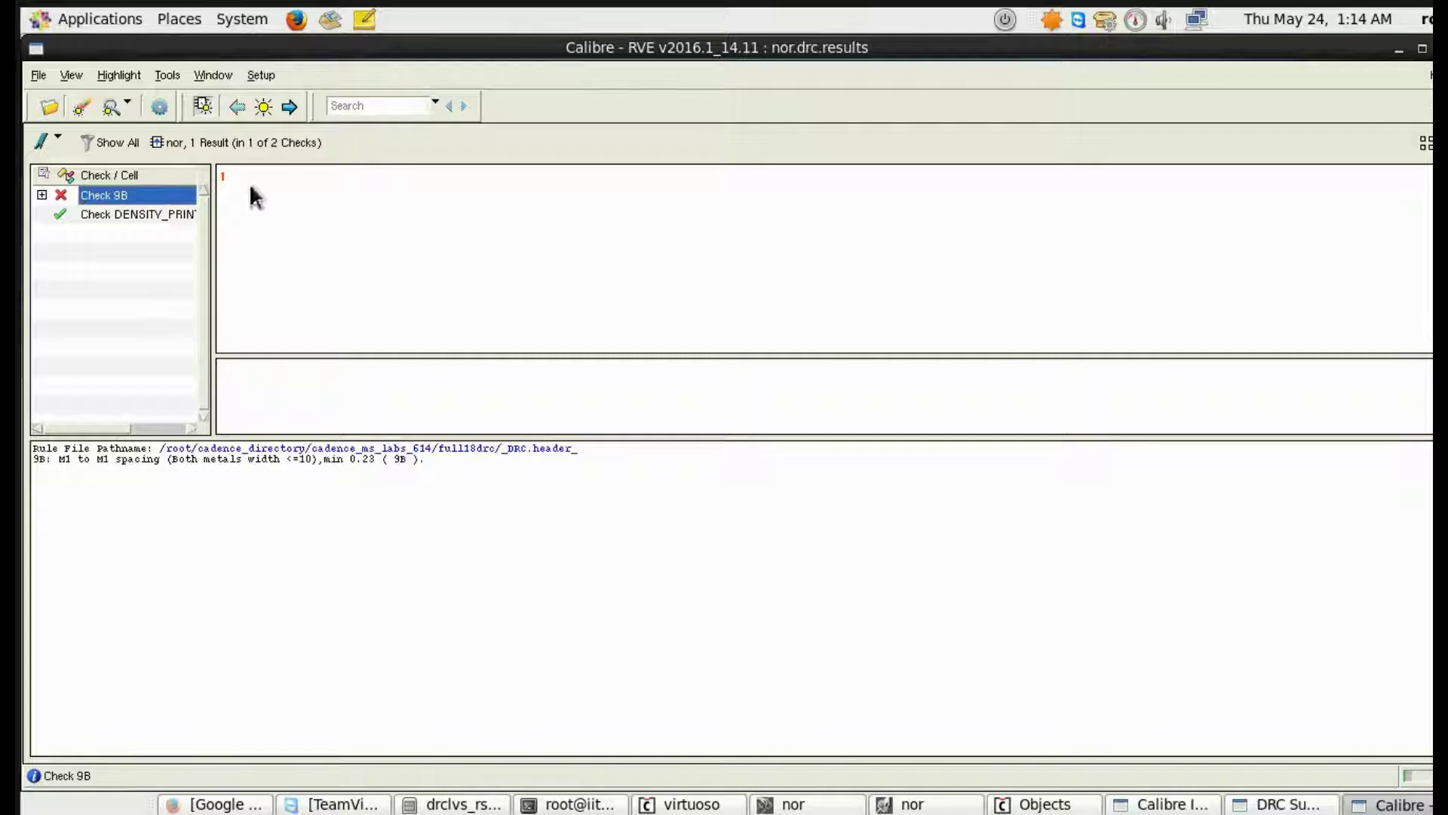
pyautogui.click(224, 176)
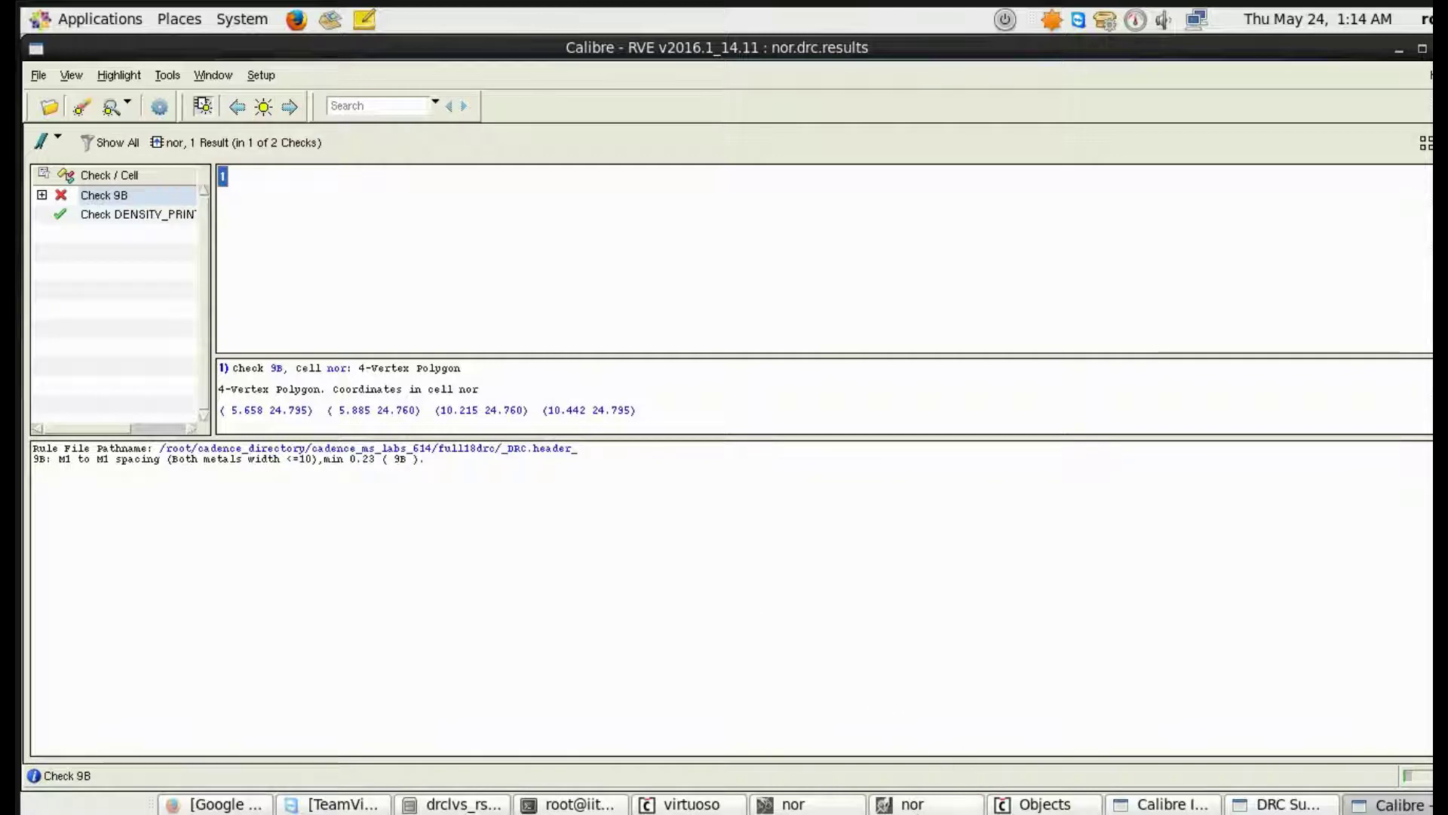
pyautogui.click(929, 806)
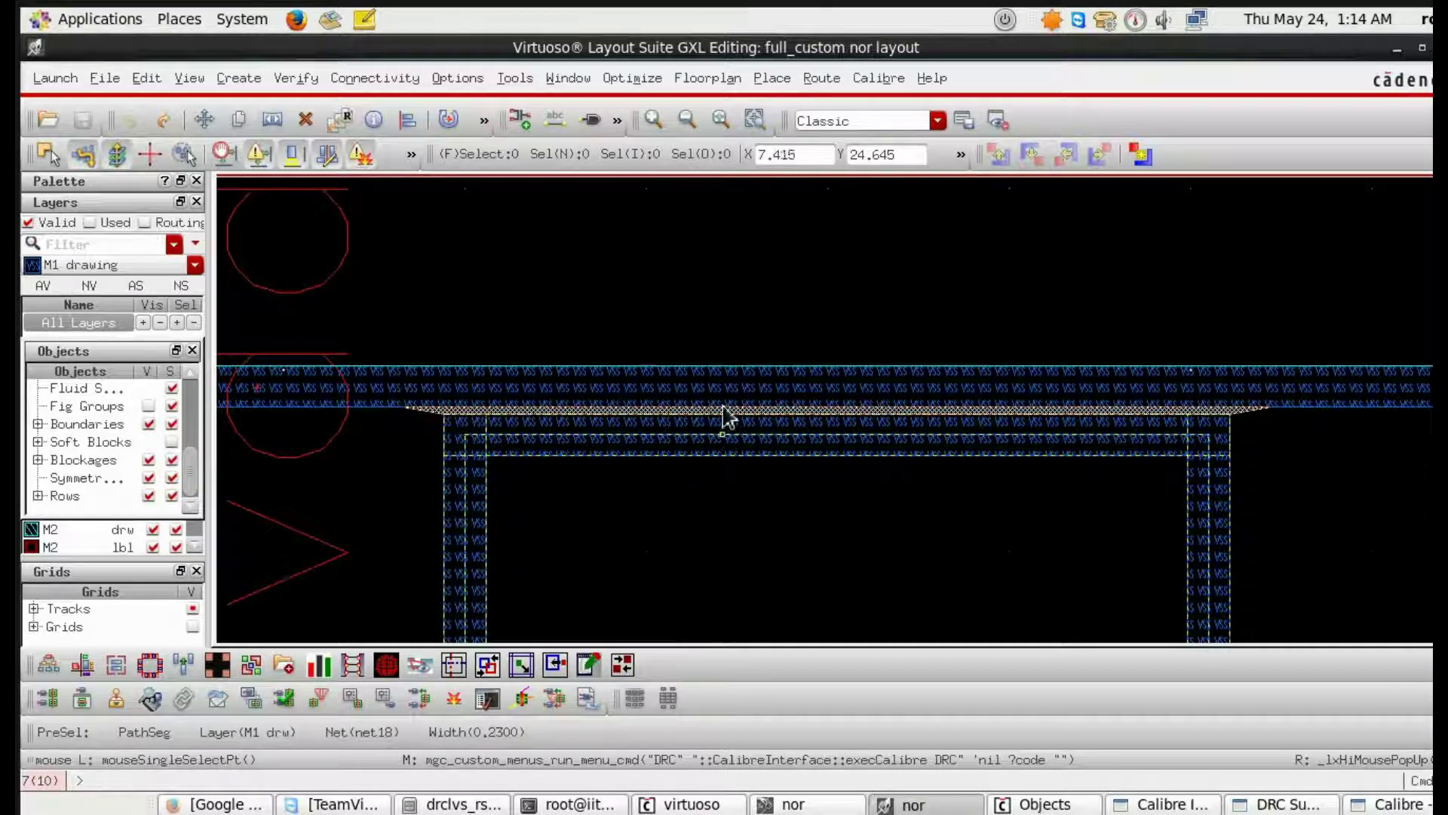
# Delete the spacing-violating M1 path on net18.
pyautogui.keyDown('ctrl'); pyautogui.scroll(-1, 705, 455); pyautogui.keyUp('ctrl')
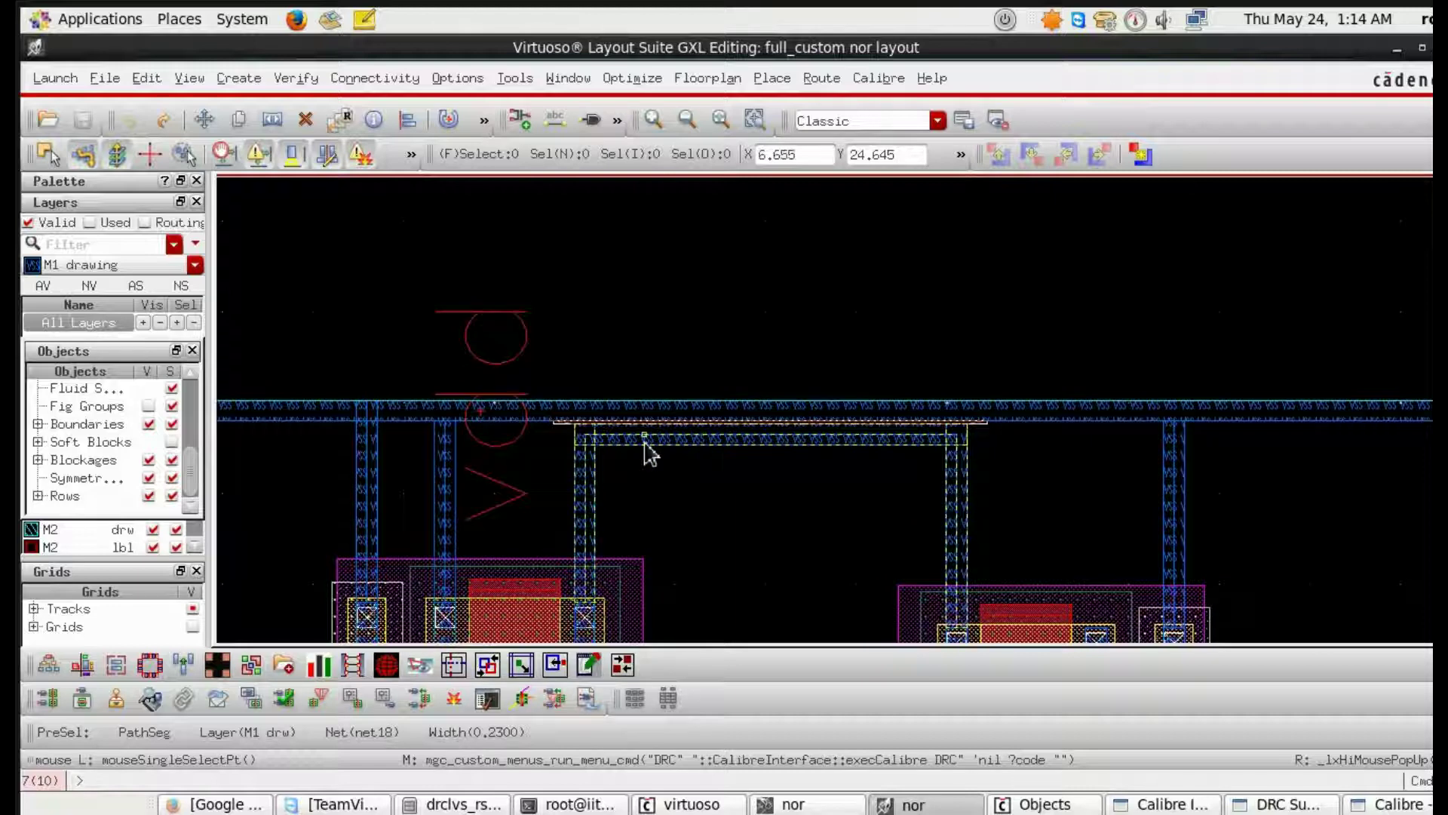
pyautogui.click(649, 451)
pyautogui.press('Delete')
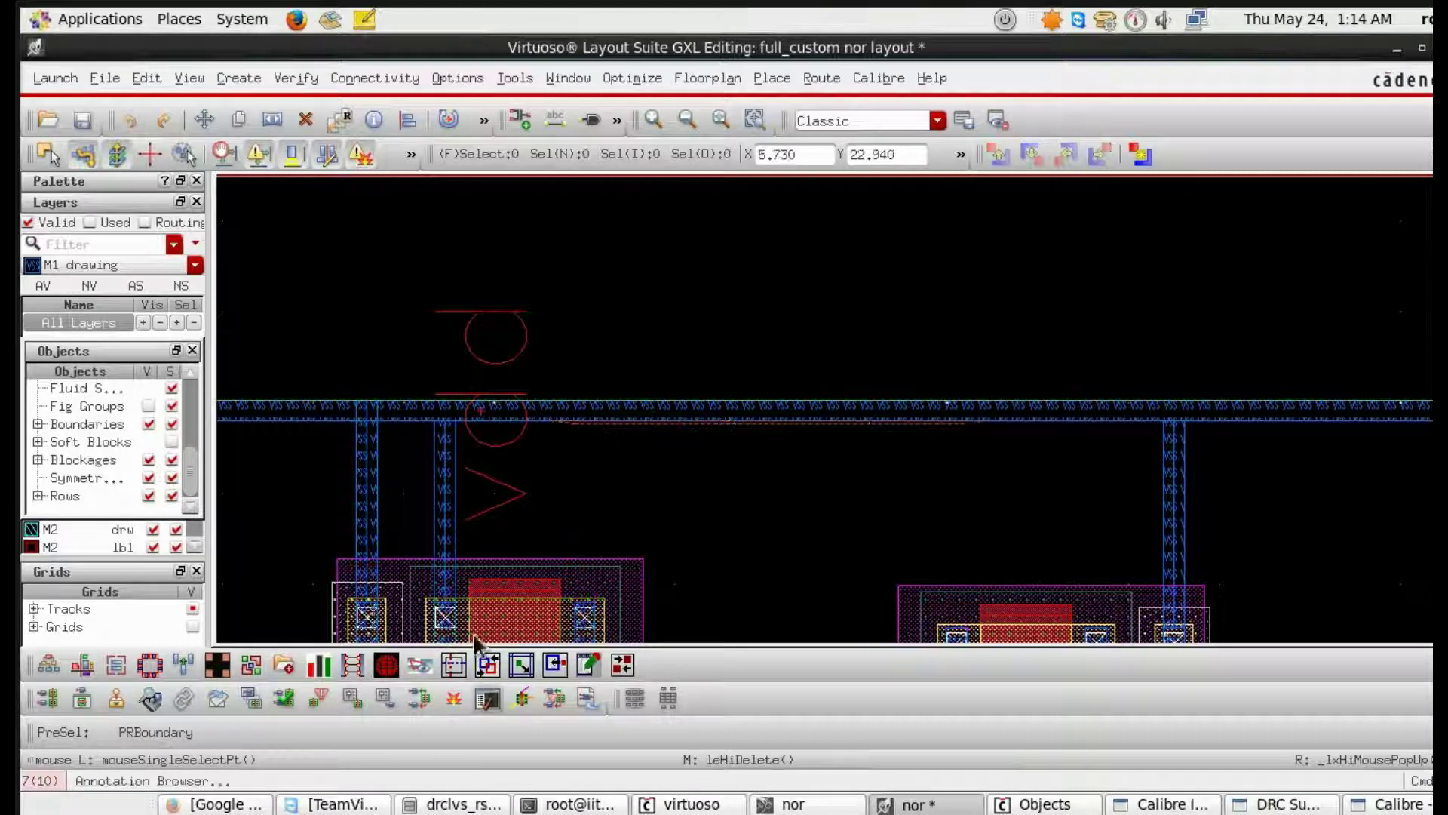
# Reroute an M1 wire from the contact up, across and down to the pmos pin.
pyautogui.press('p')
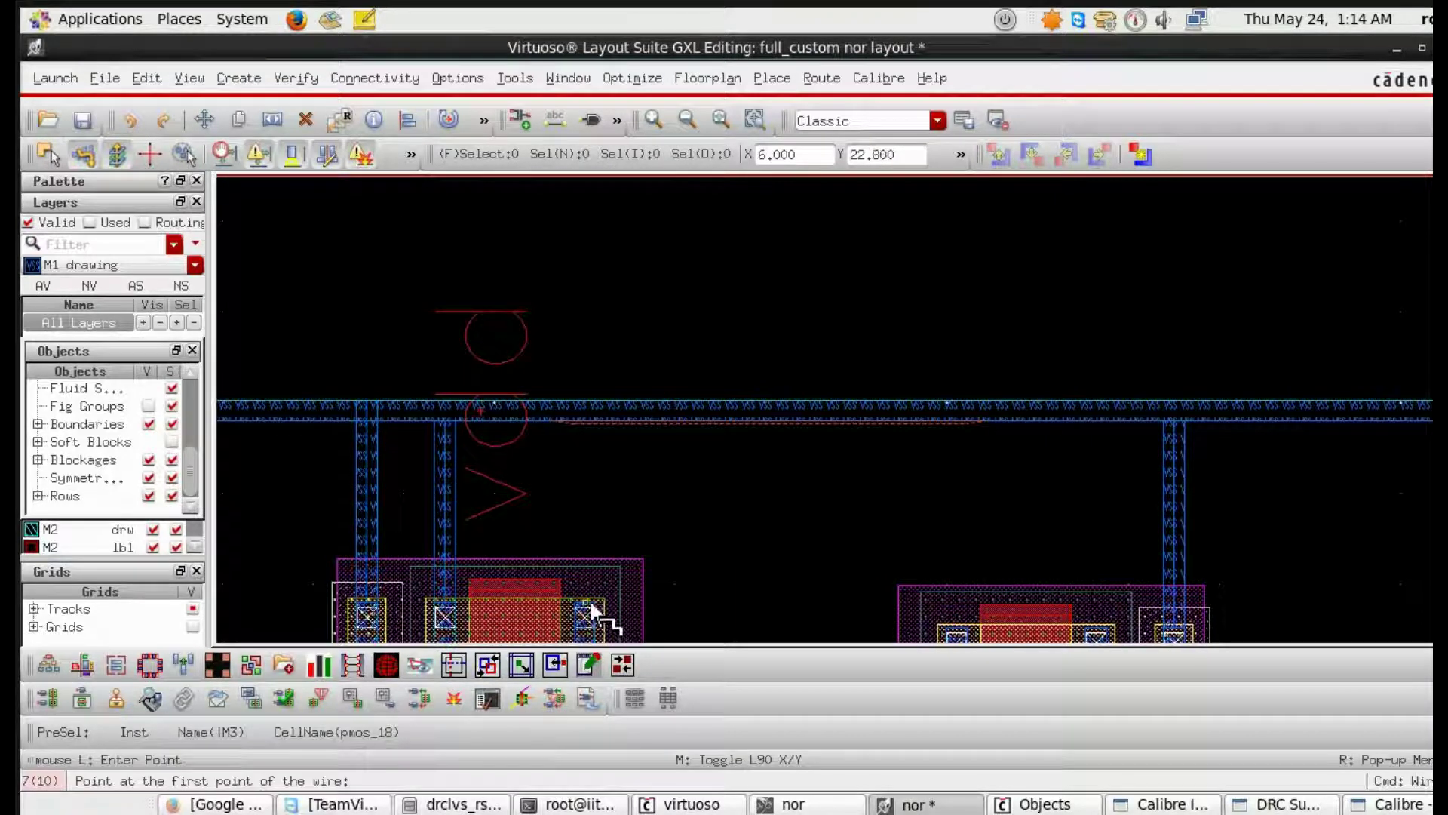
pyautogui.click(592, 605)
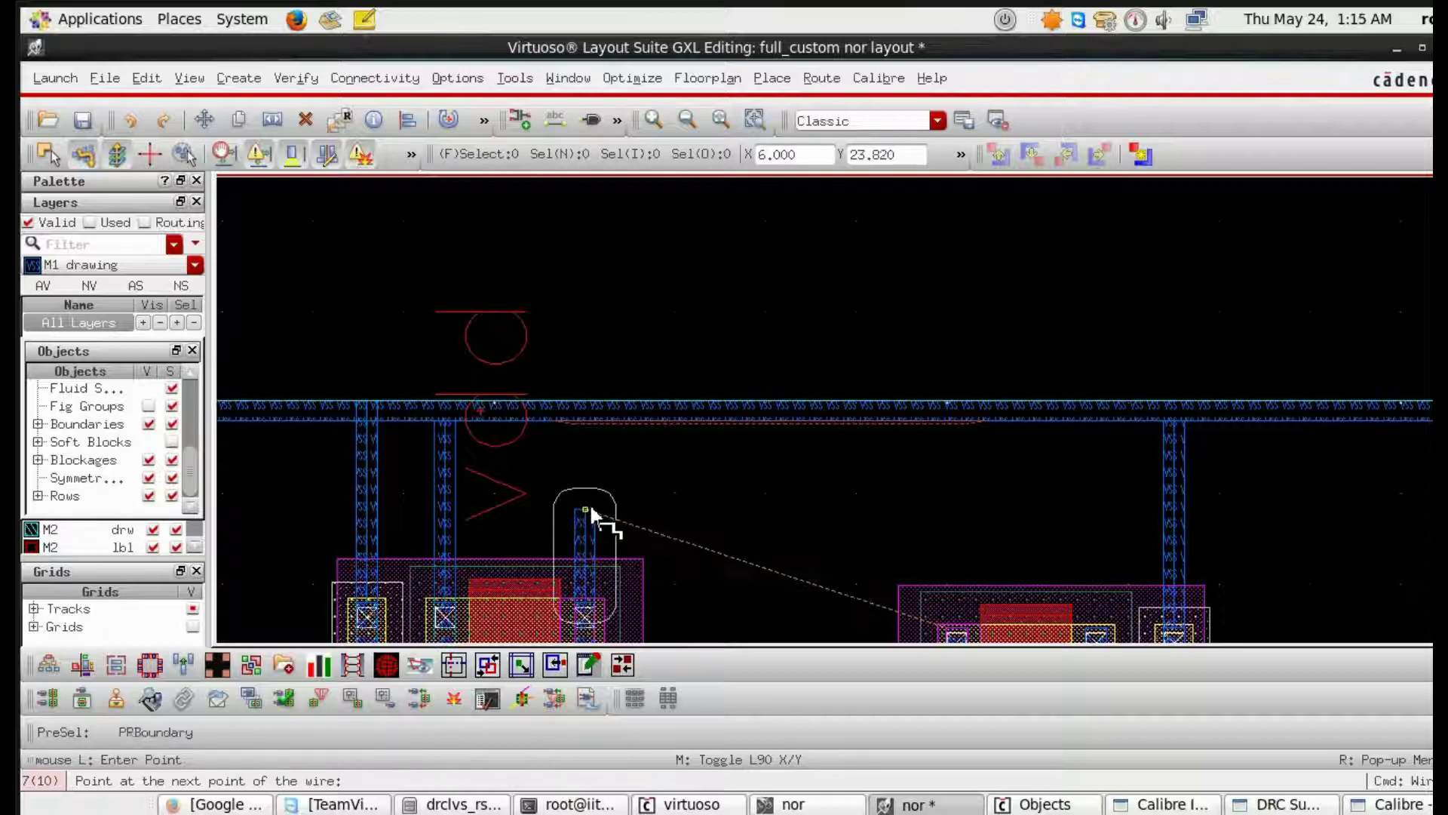
pyautogui.scroll(-2, 590, 504)
pyautogui.keyDown('ctrl'); pyautogui.scroll(1, 590, 504); pyautogui.keyUp('ctrl')
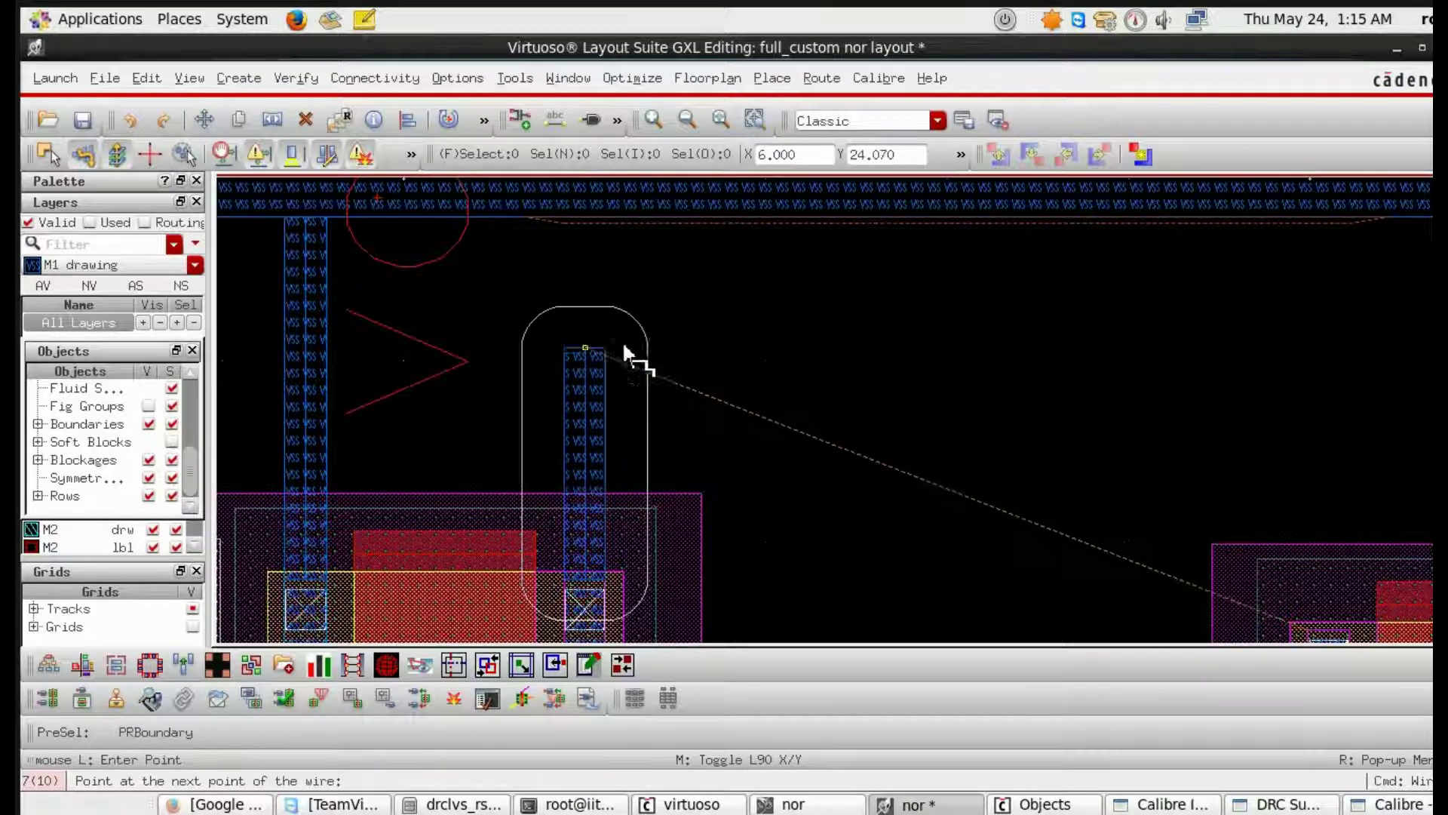
pyautogui.click(622, 341)
pyautogui.hscroll(2, 990, 320)
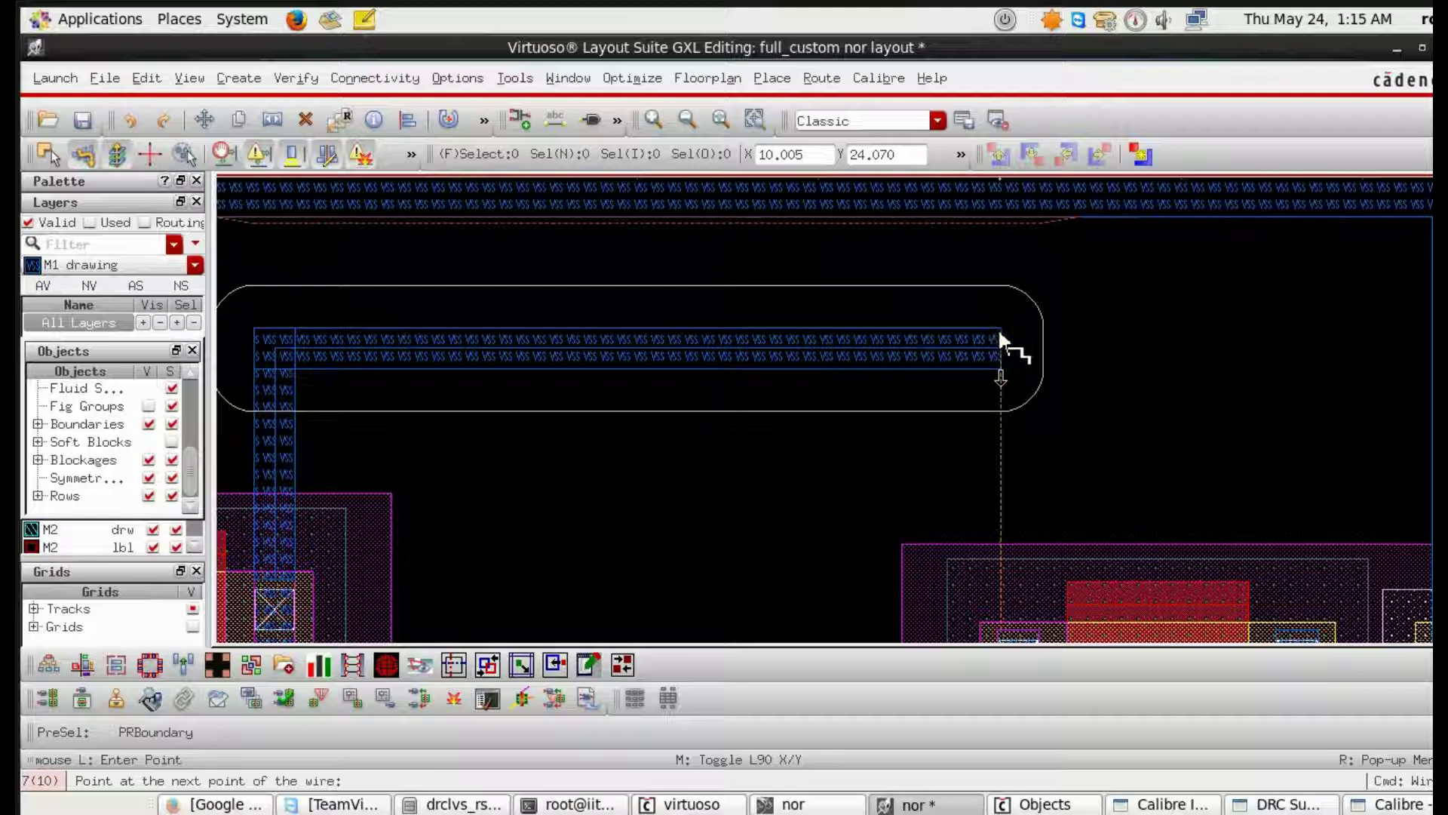
pyautogui.doubleClick(1015, 332)
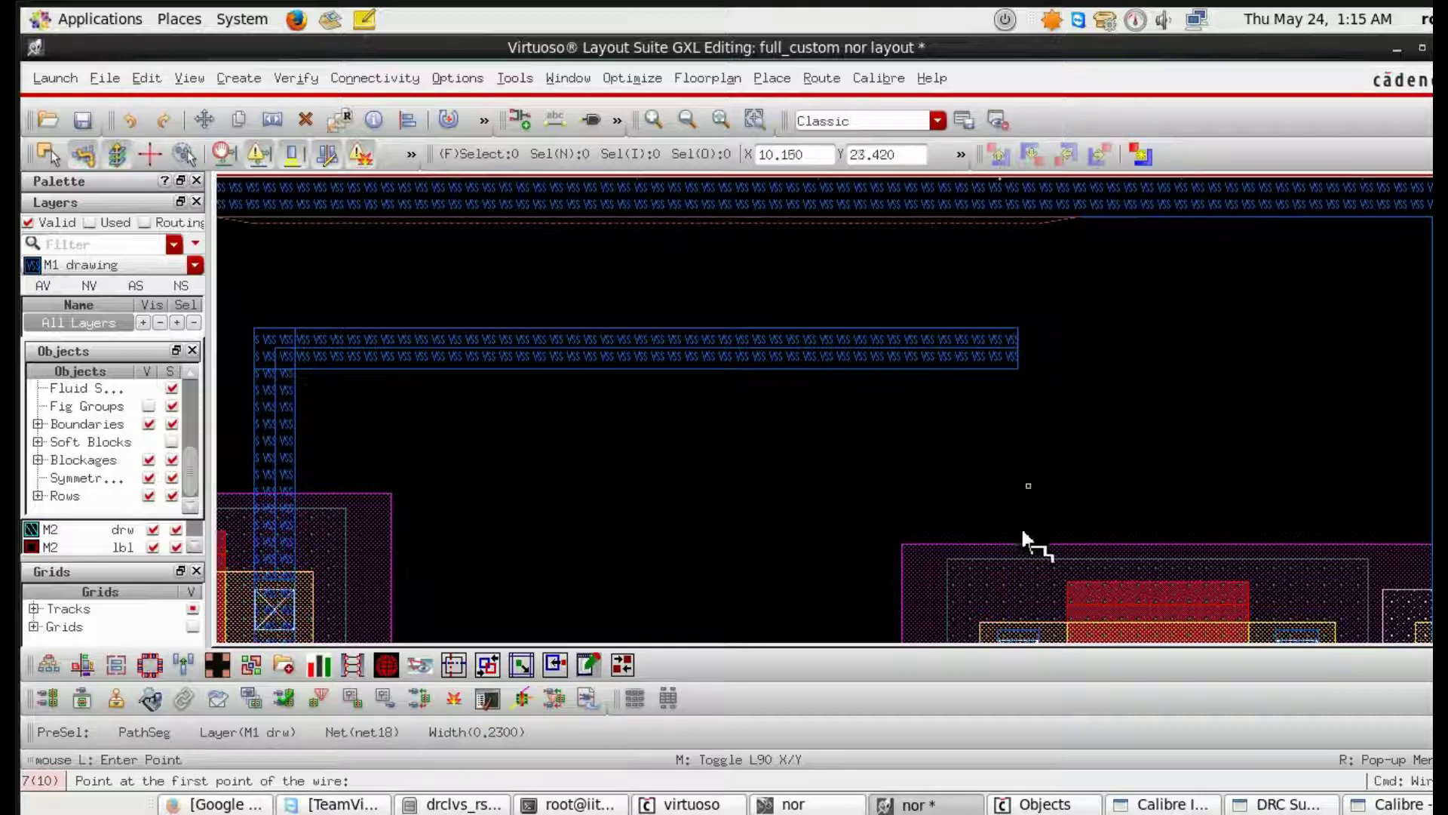
pyautogui.click(1014, 627)
pyautogui.doubleClick(996, 342)
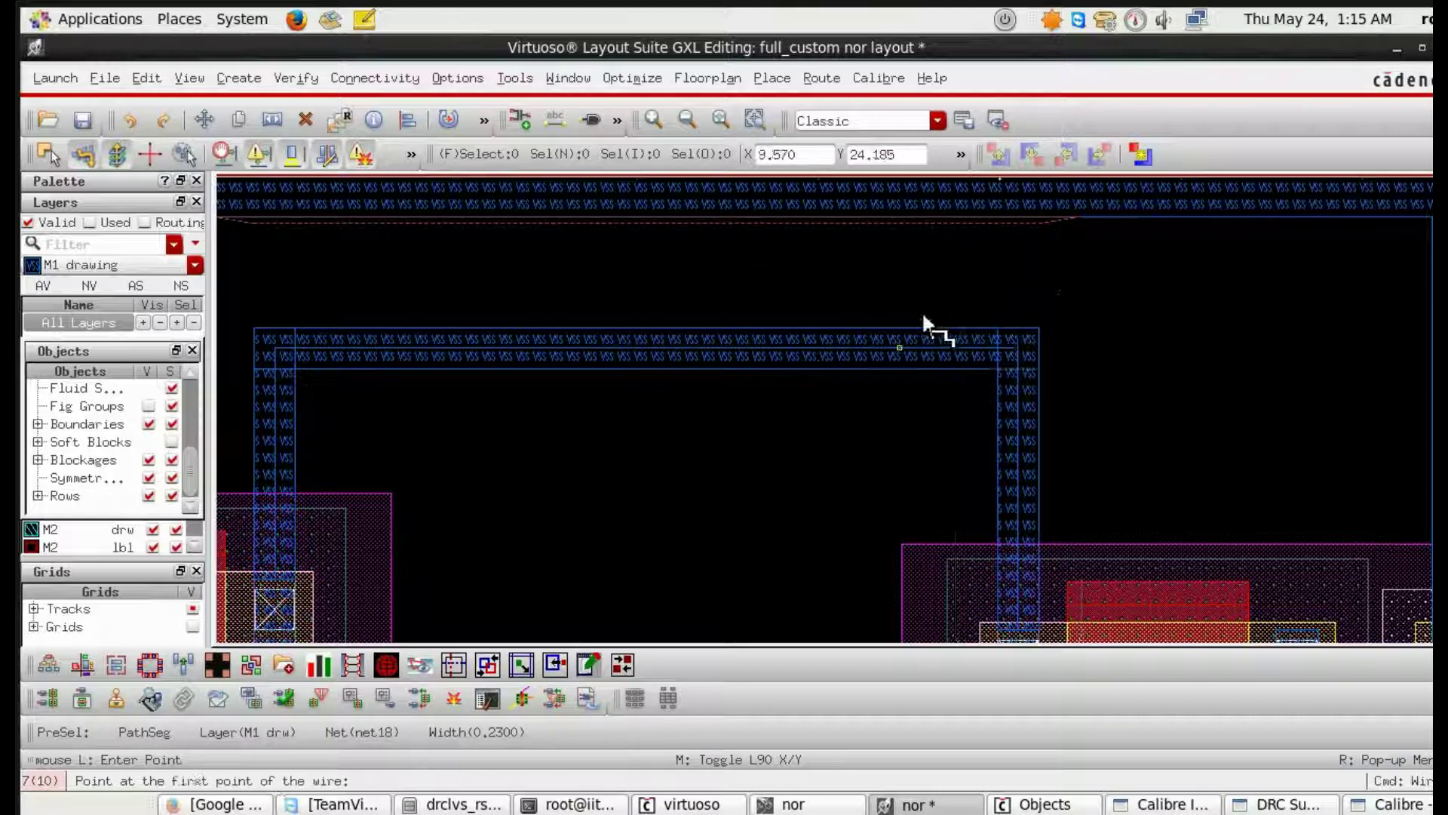
# Save the edited nor layout.
pyautogui.hotkey('ctrl', 's')
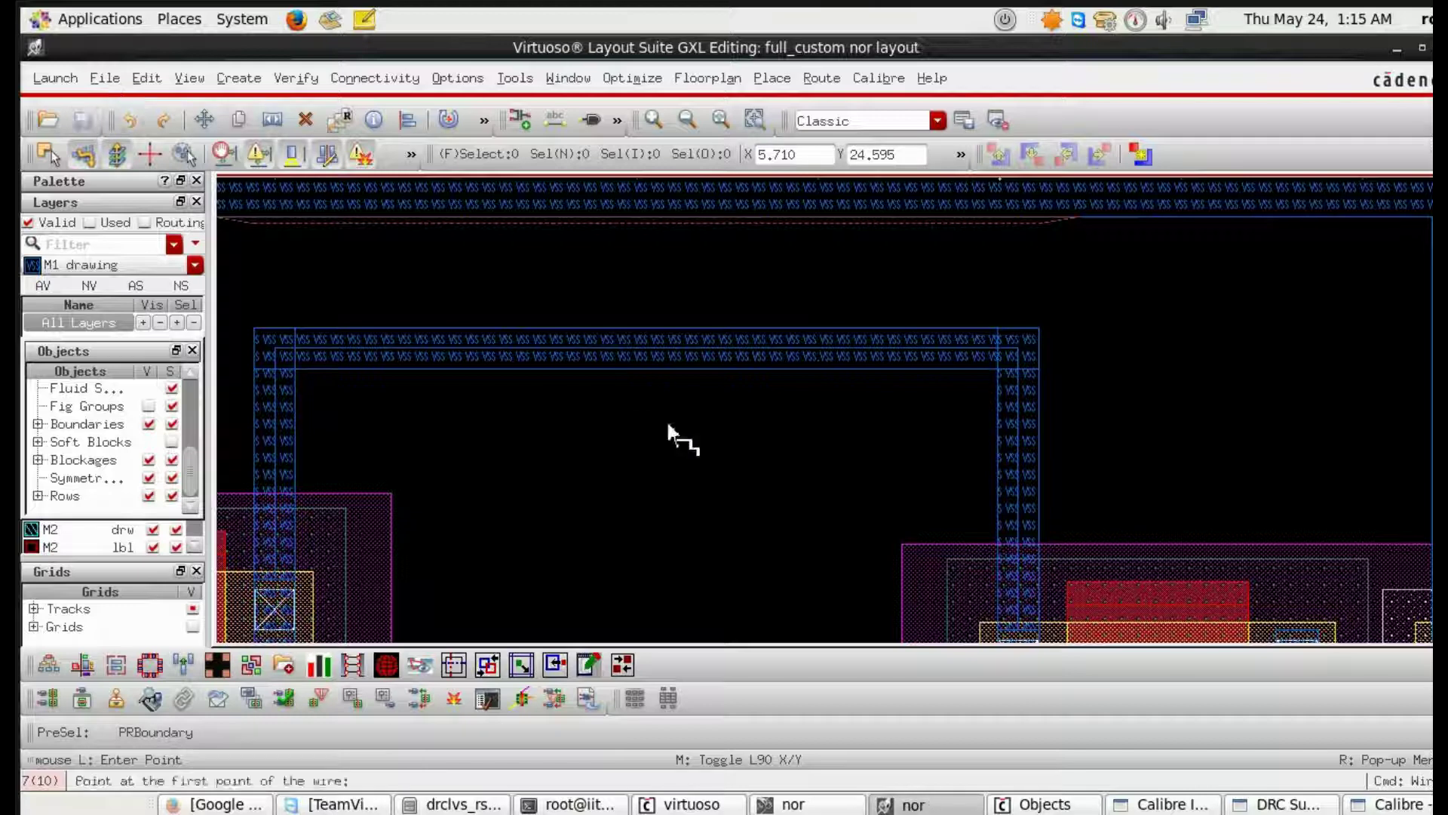
pyautogui.click(911, 805)
pyautogui.click(909, 807)
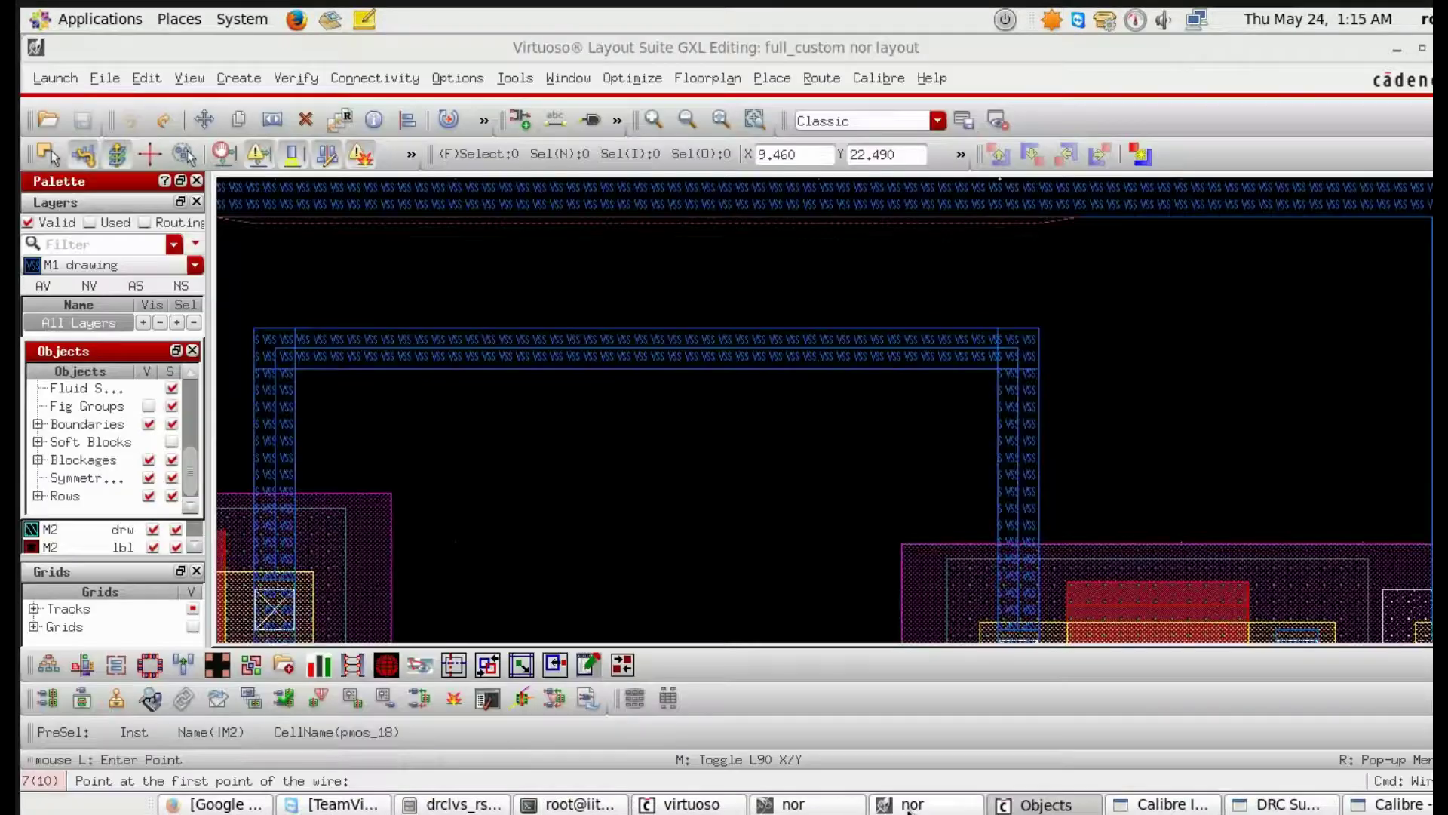
# Rerun DRC on the fixed layout, overwriting the previous export.
pyautogui.click(1166, 804)
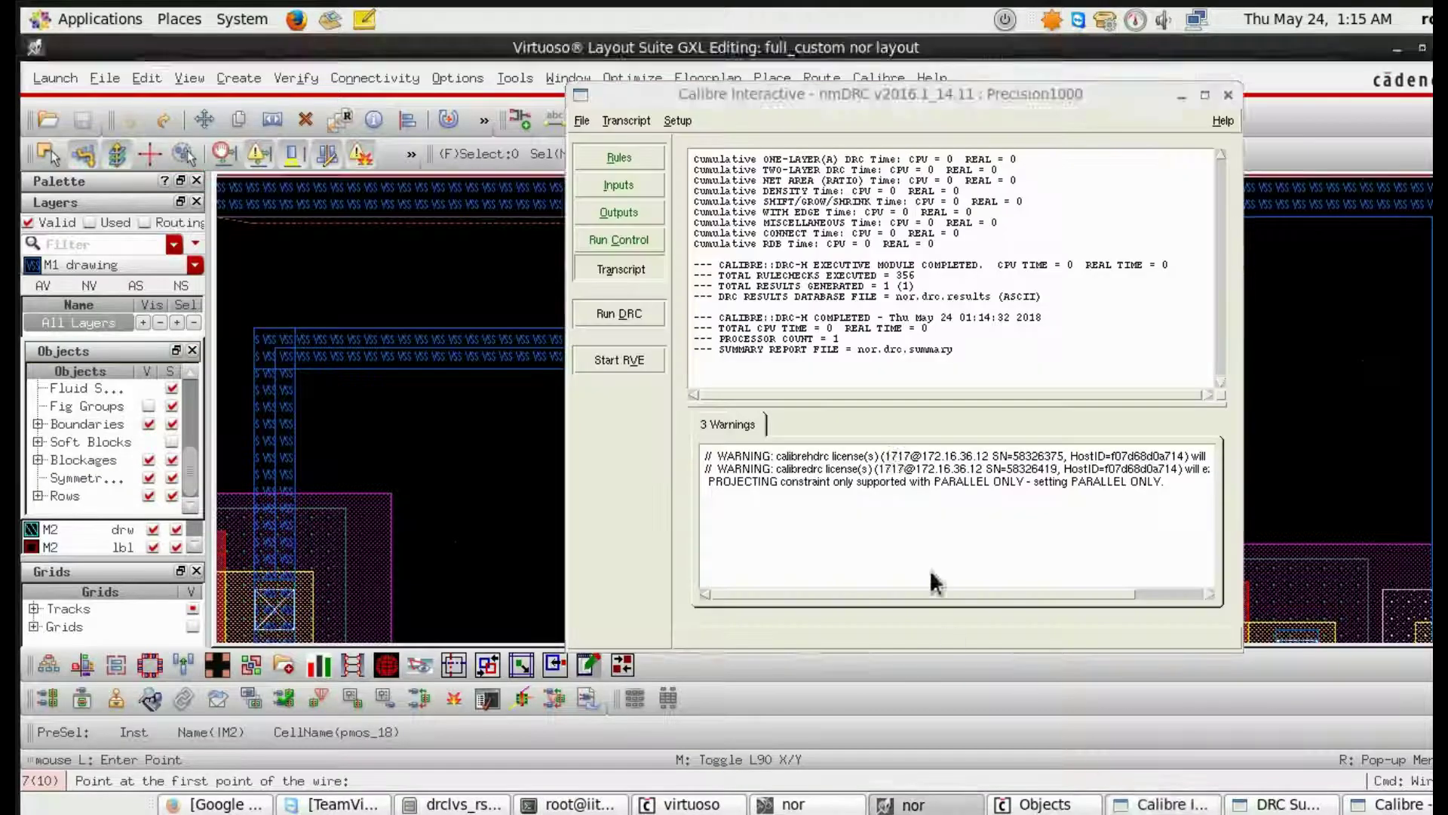
pyautogui.click(634, 313)
pyautogui.click(788, 425)
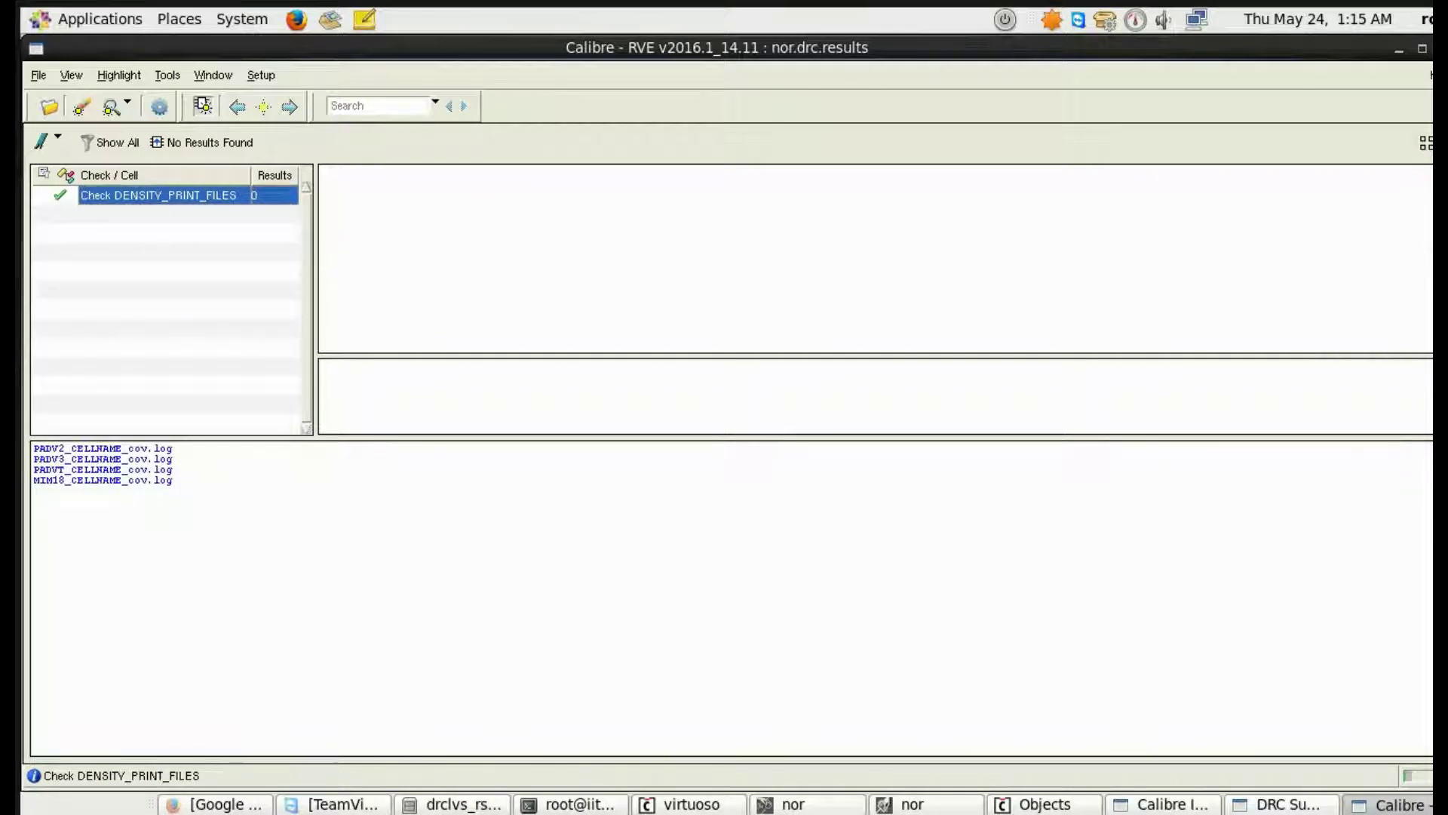
# Close the clean RVE results, the DRC summary report and the DRC setup window.
pyautogui.click(1431, 47)
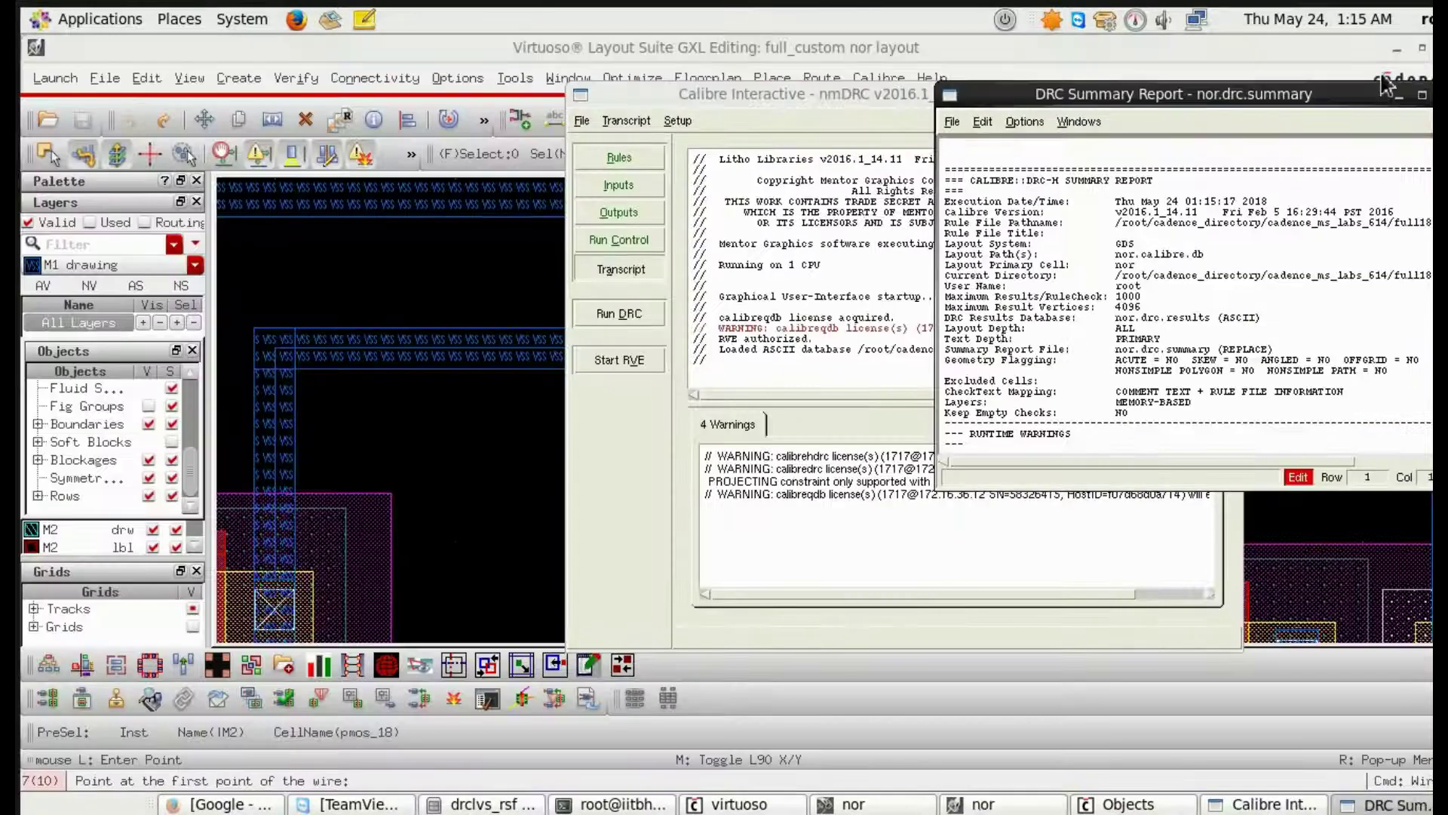
pyautogui.moveTo(1373, 105); pyautogui.dragTo(1033, 102)
pyautogui.click(1116, 93)
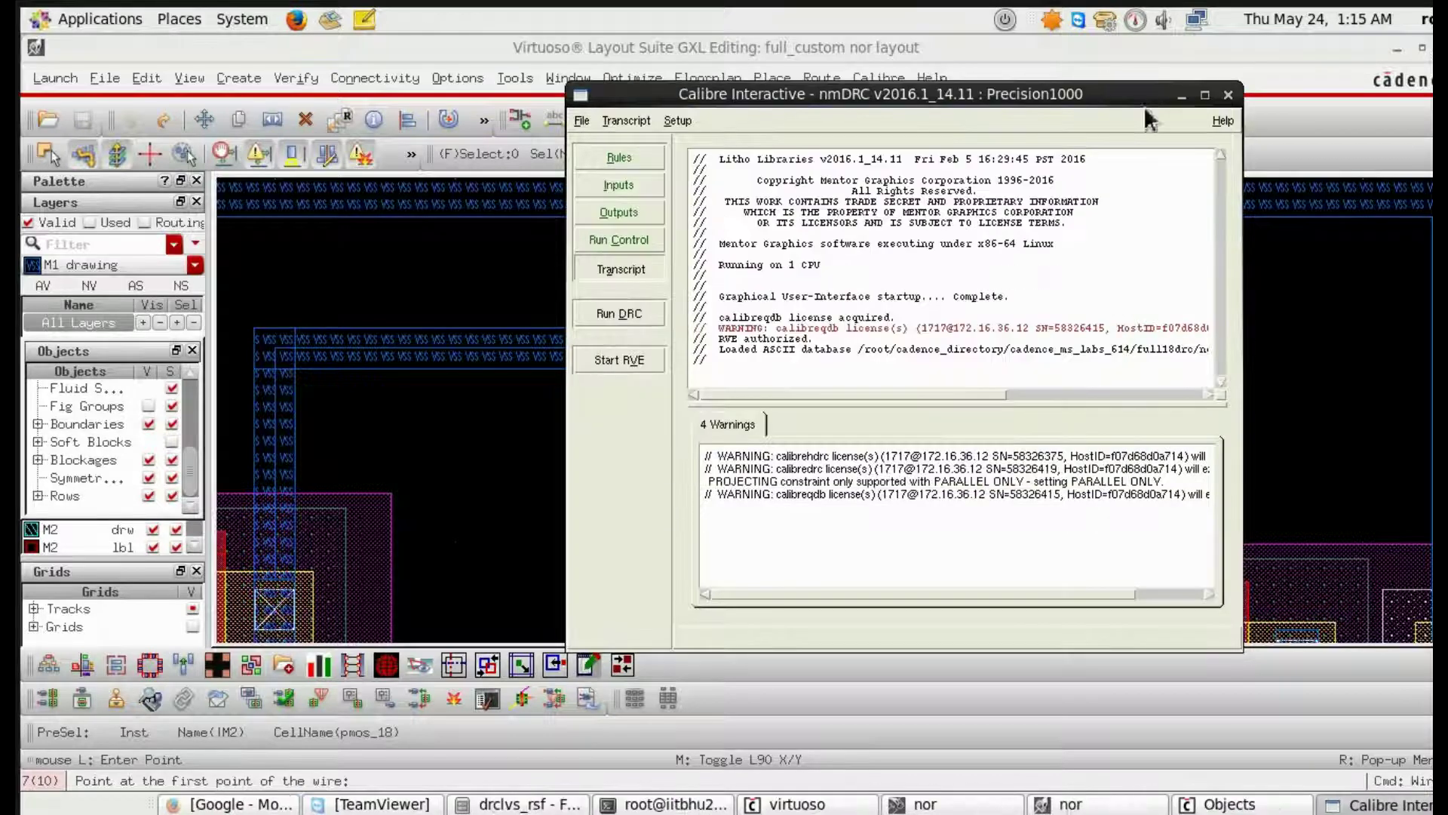
pyautogui.click(1229, 95)
# Discard the DRC setting changes and load the full18 runset into Calibre nmLVS.
pyautogui.click(919, 420)
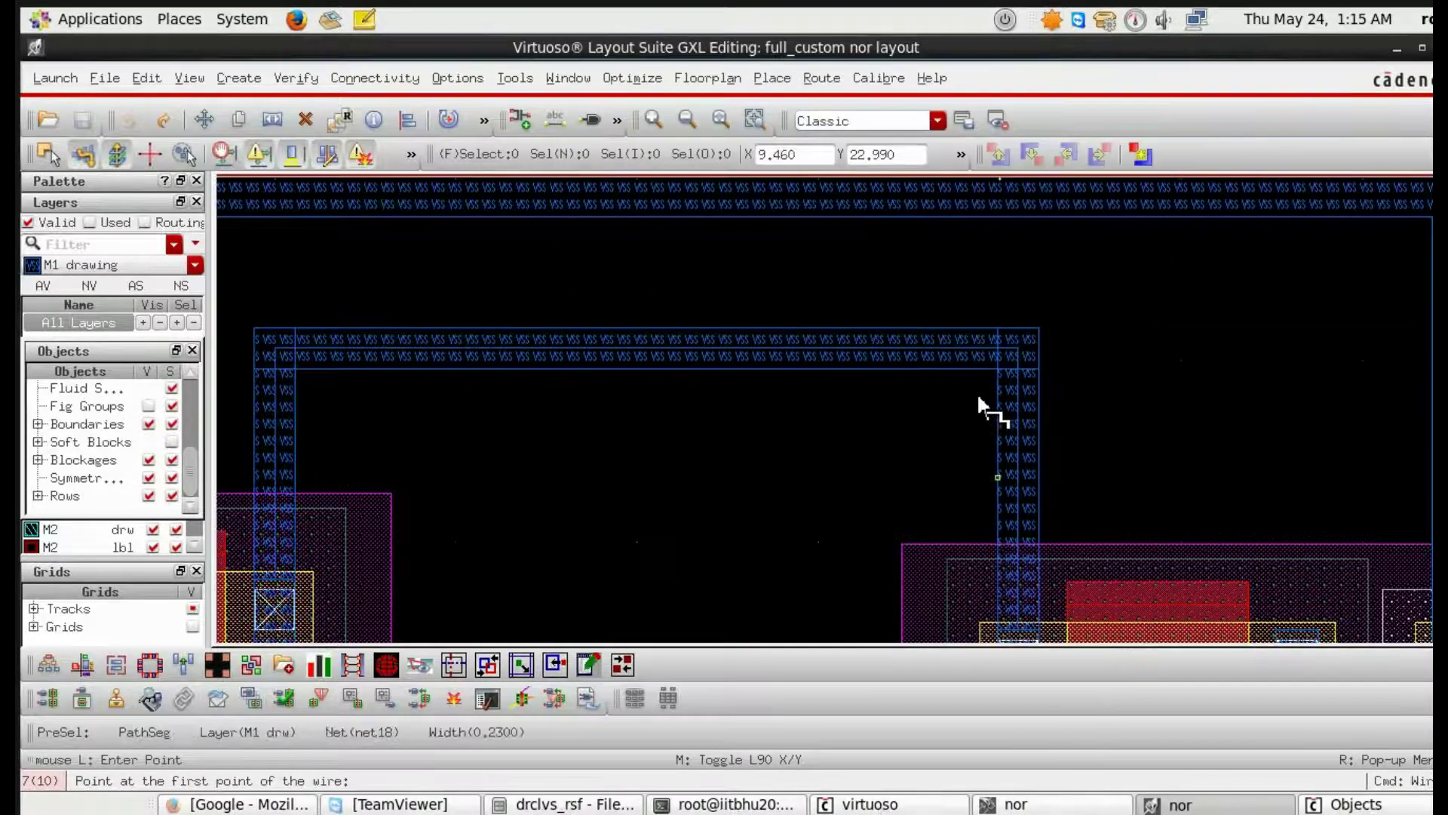
pyautogui.click(878, 78)
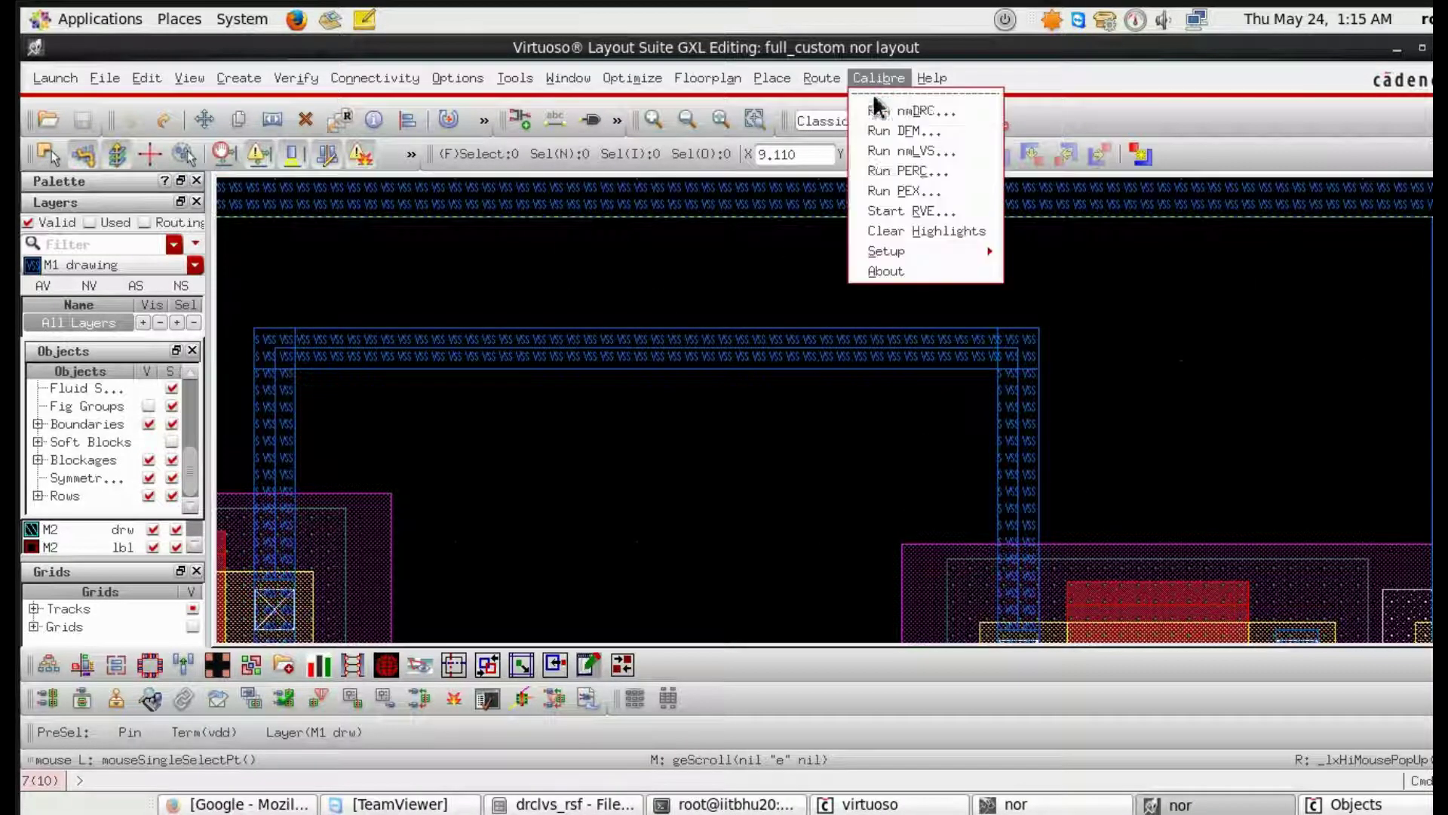
pyautogui.click(920, 151)
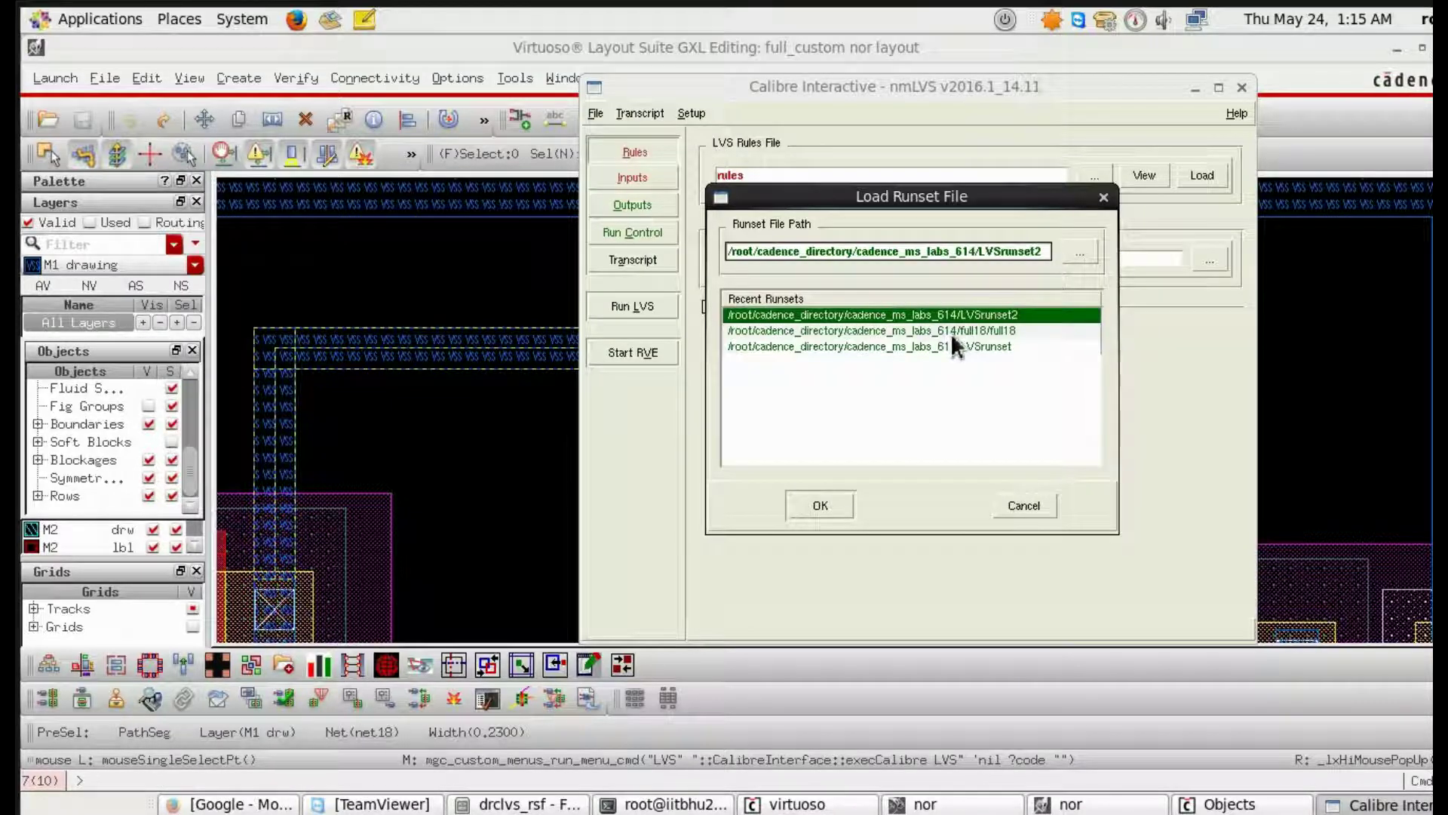
pyautogui.click(950, 333)
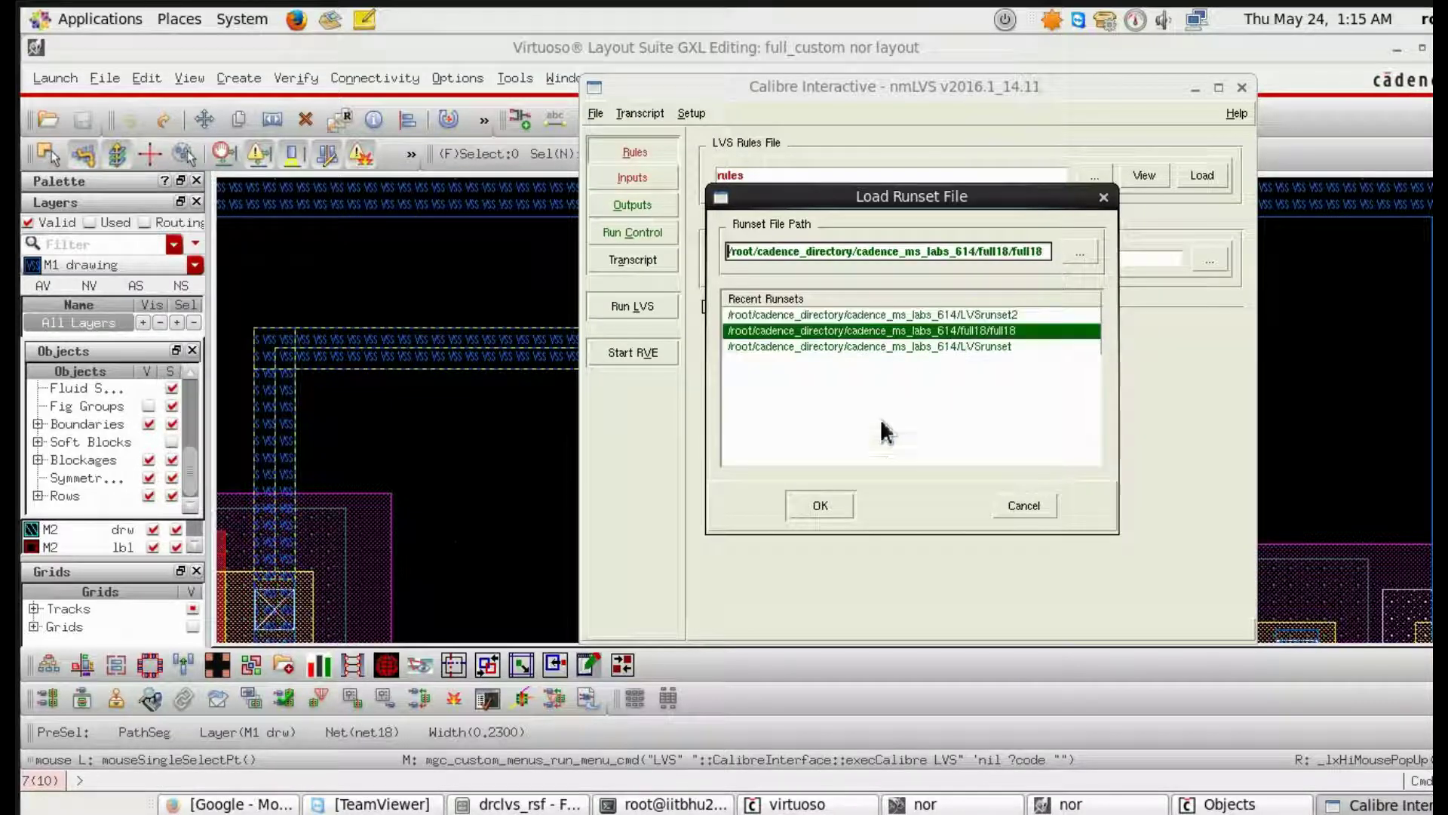
pyautogui.click(819, 506)
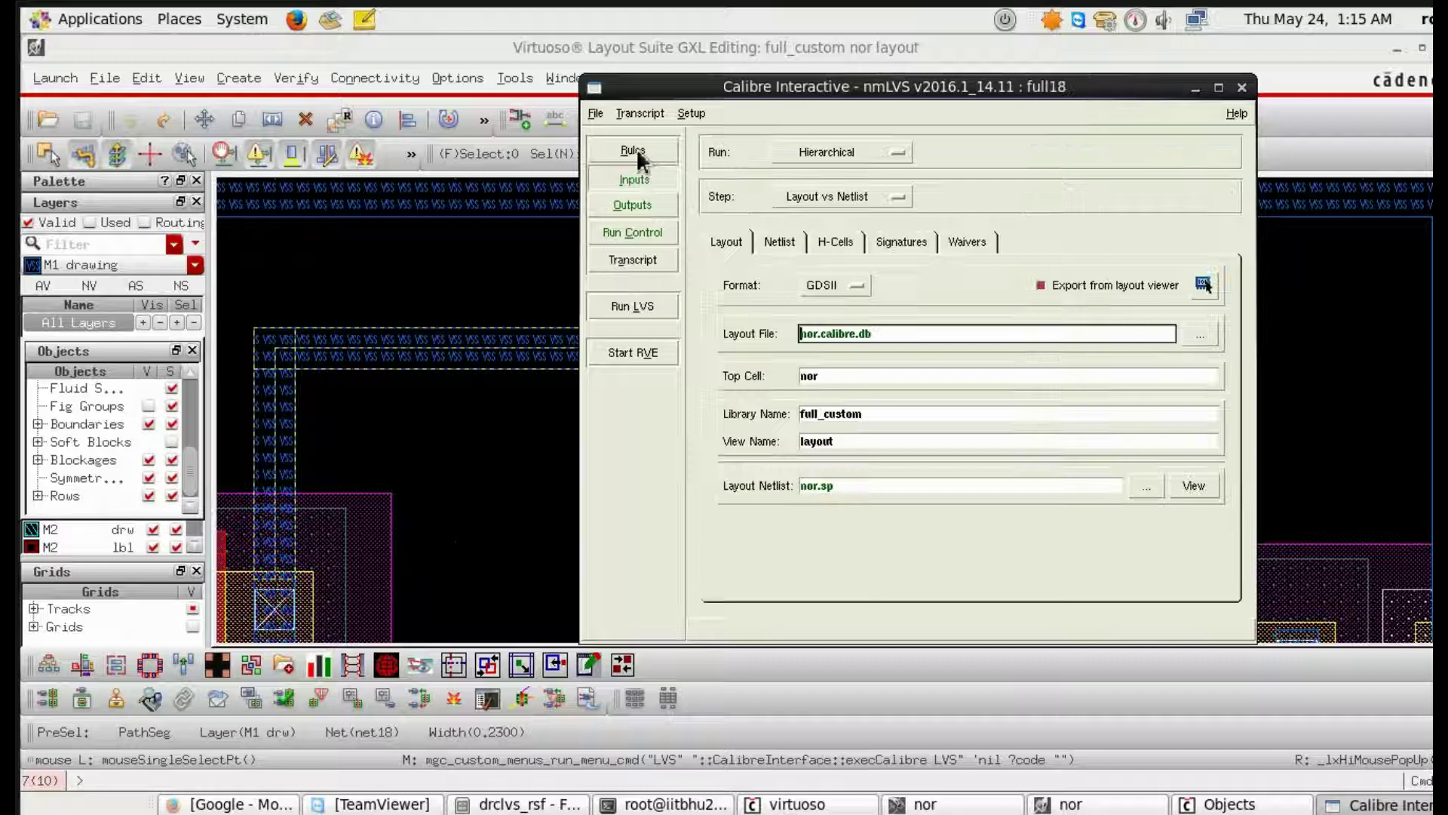
# Review the LVS rules, layout input, SPICE netlist input and report output settings.
pyautogui.click(636, 151)
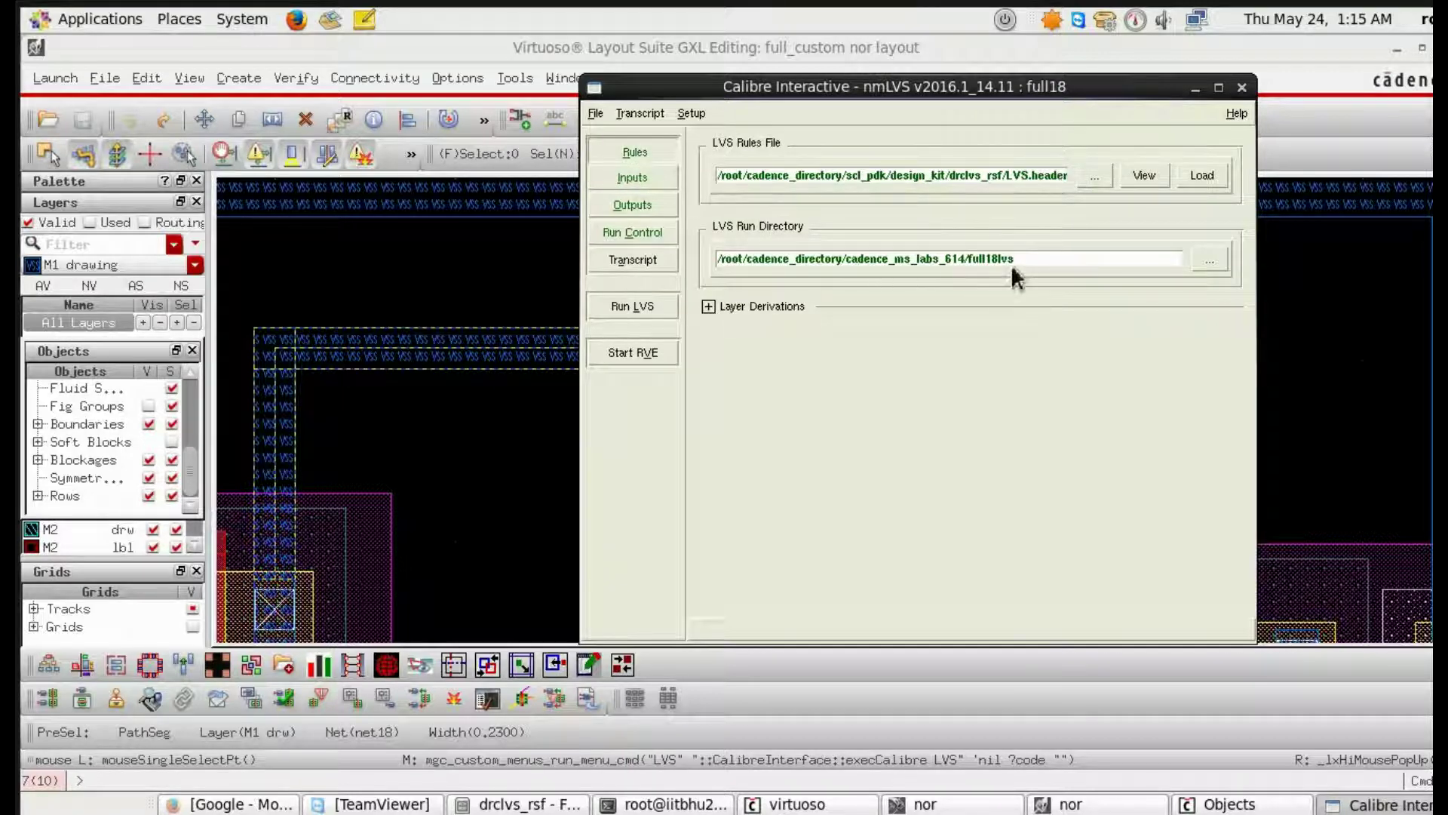
pyautogui.click(656, 180)
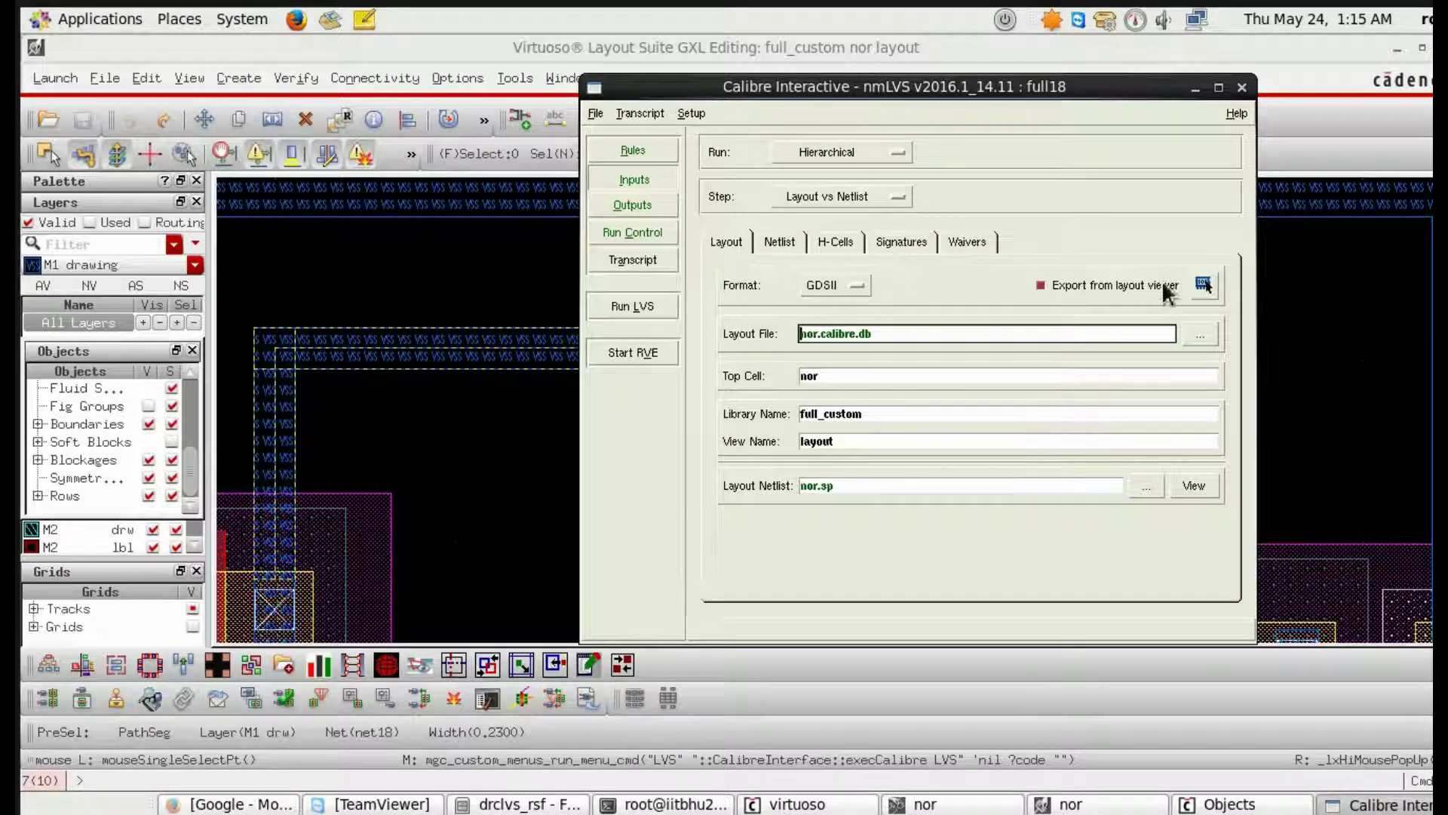
pyautogui.click(781, 243)
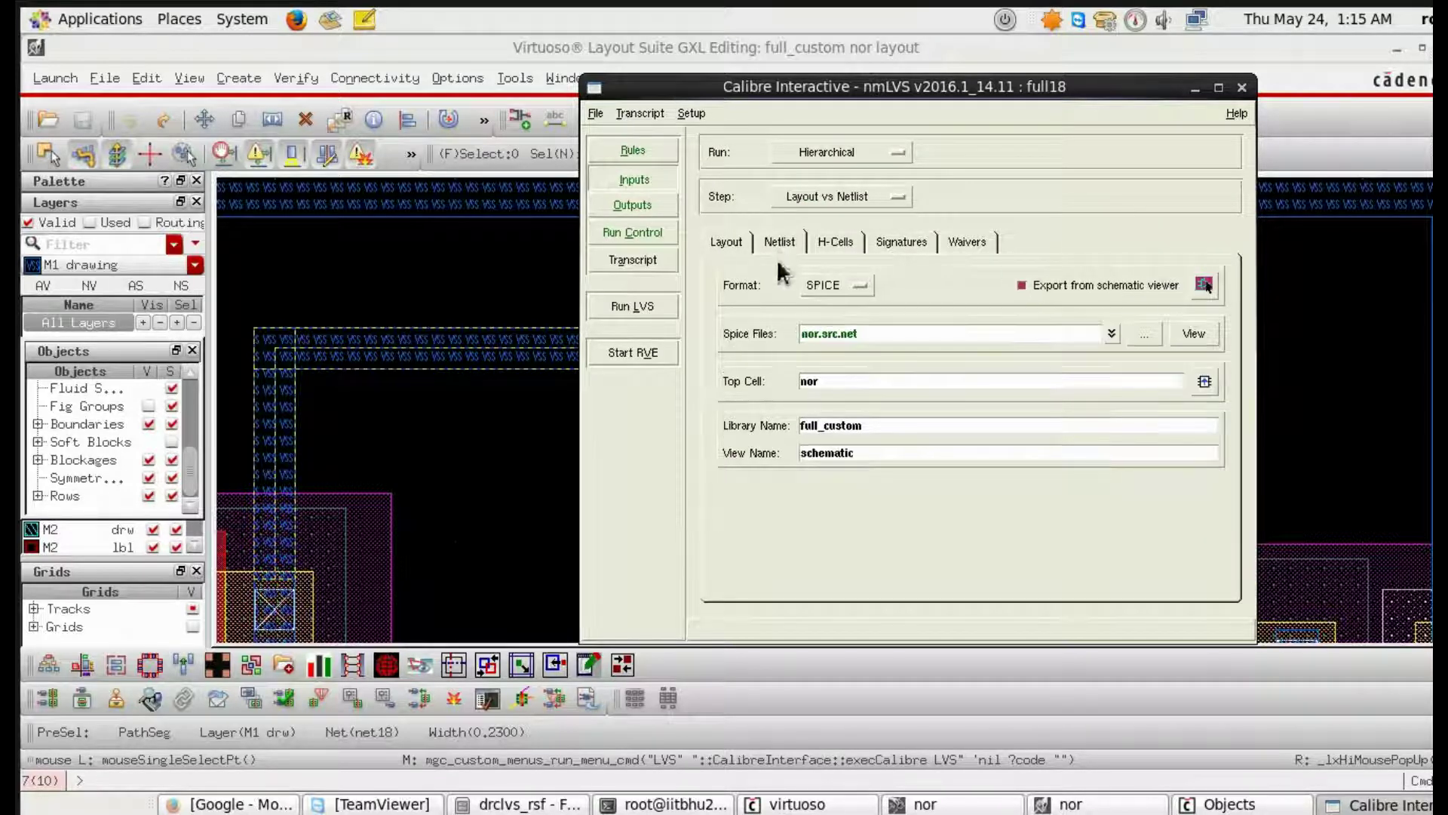
pyautogui.click(857, 287)
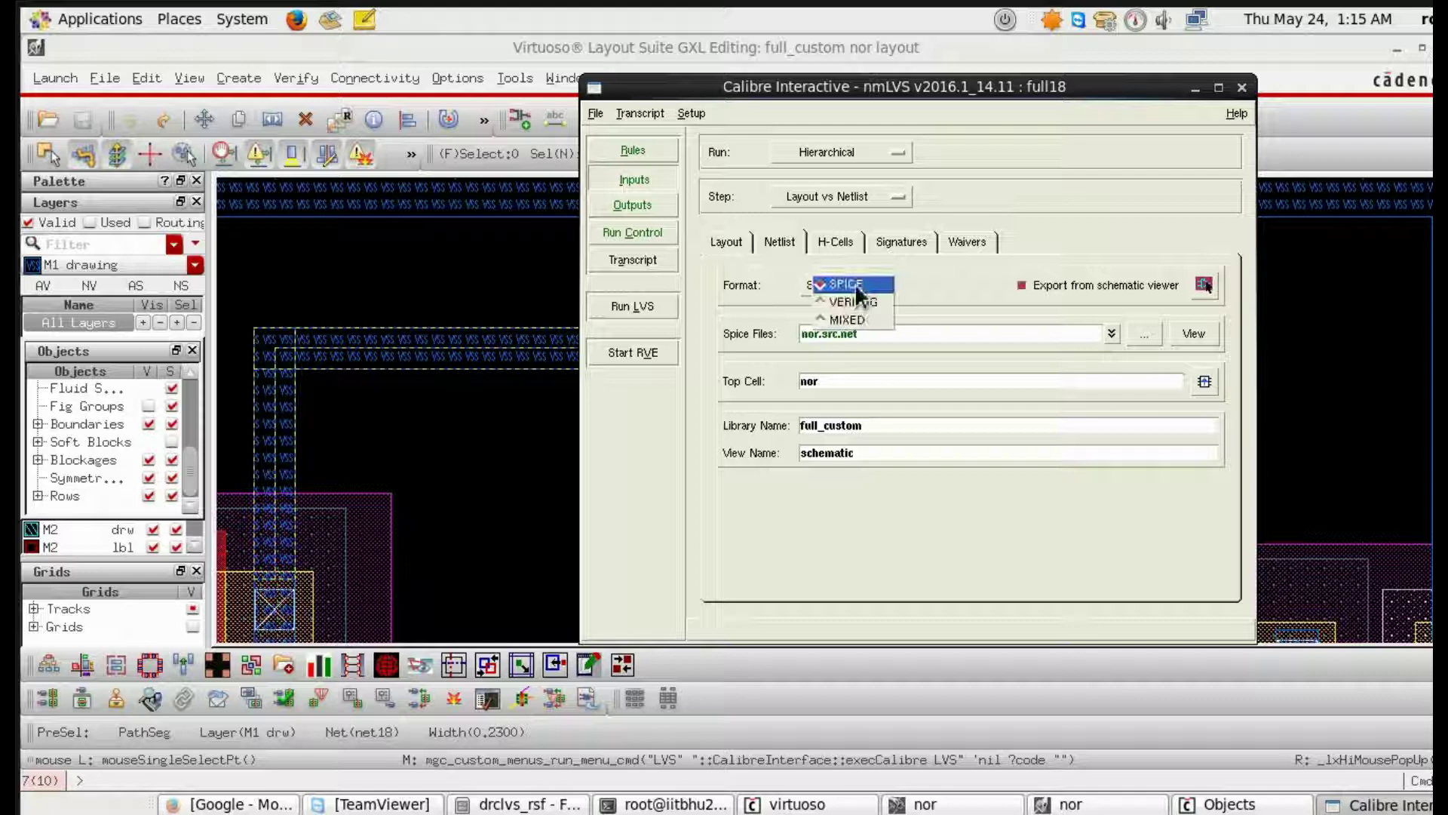
pyautogui.click(868, 286)
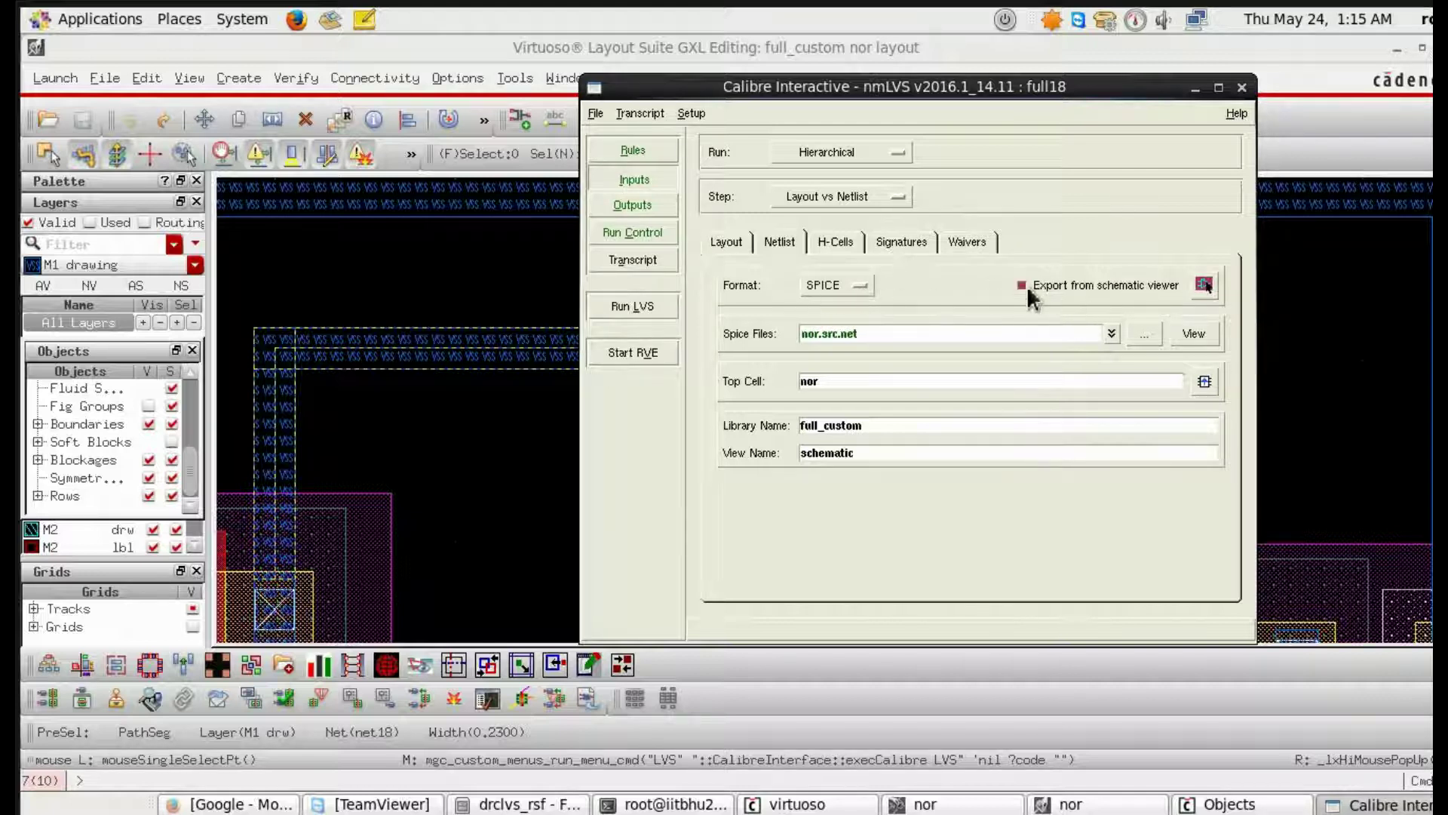
pyautogui.click(644, 202)
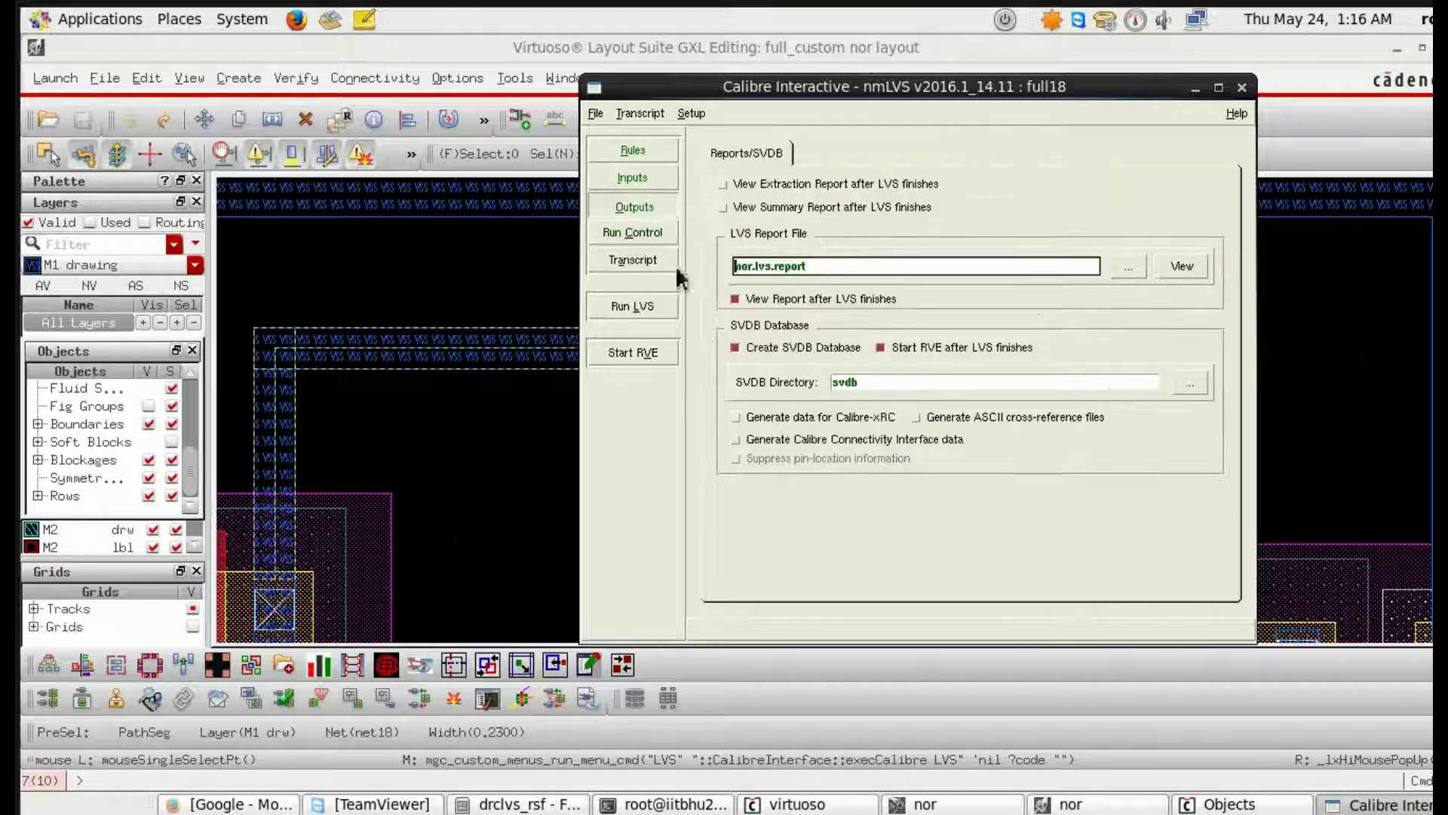
# Run LVS with overwrite and list the nor cell's incorrect net discrepancies in RVE.
pyautogui.click(635, 307)
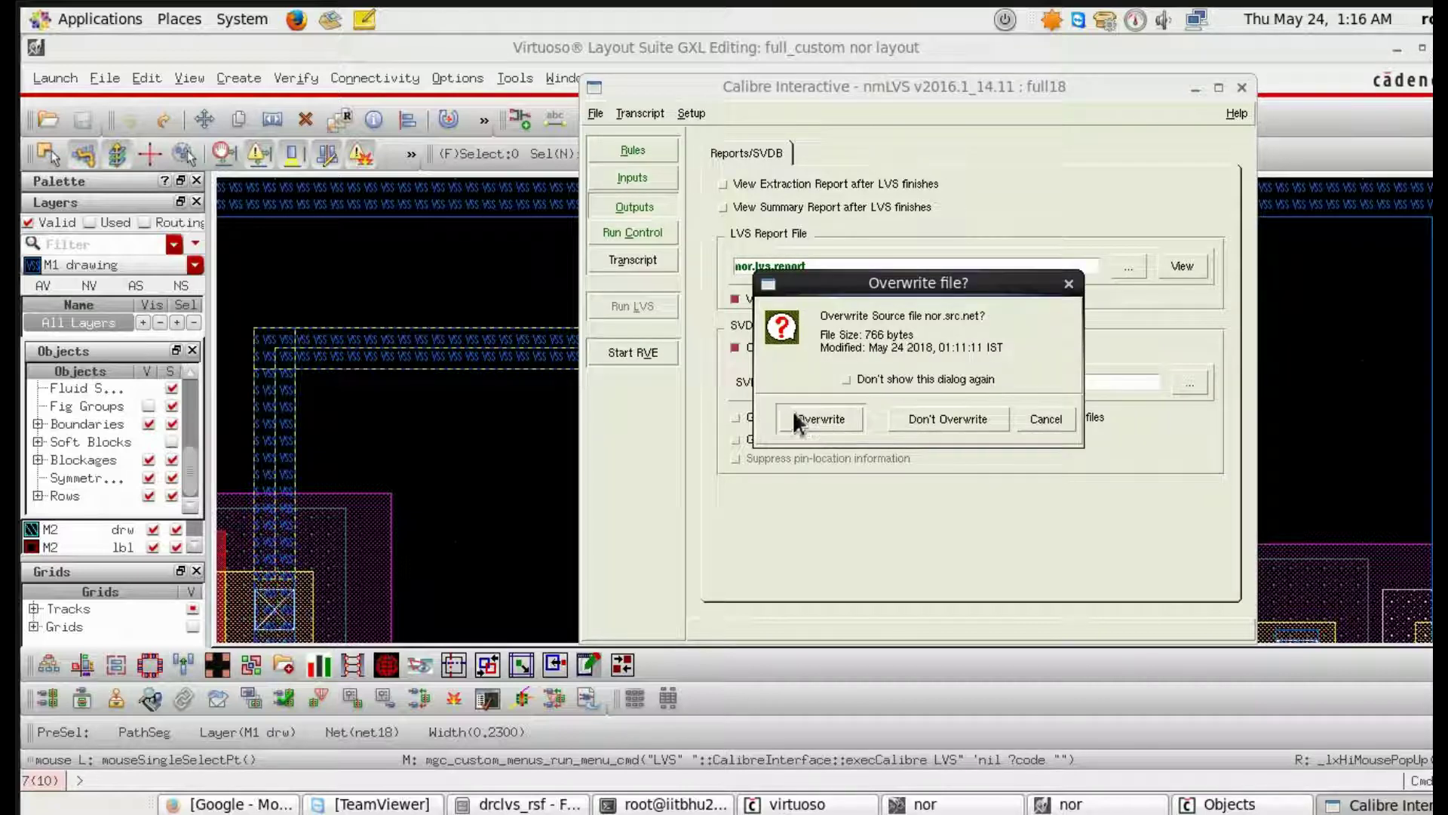
pyautogui.click(830, 425)
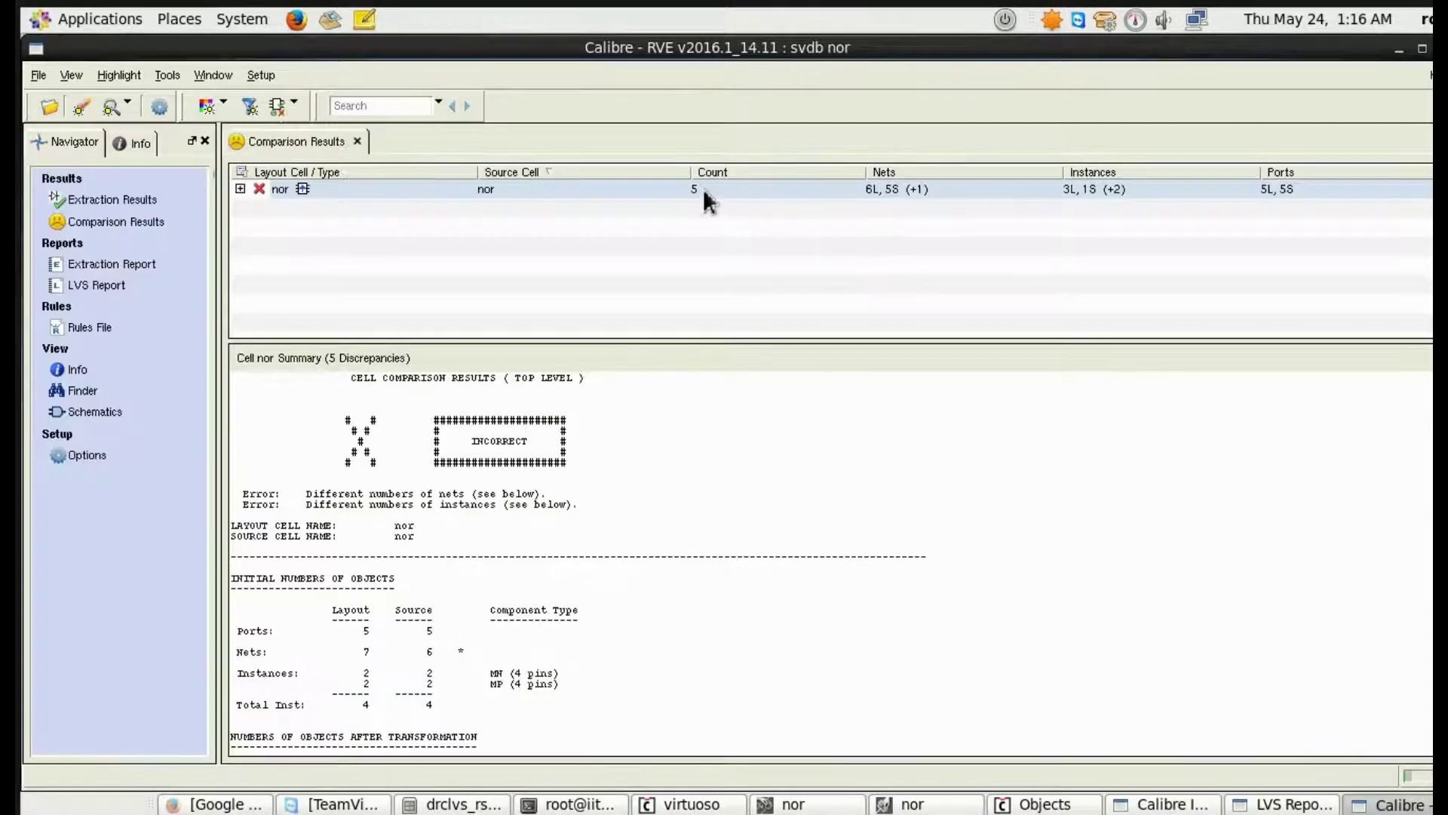
pyautogui.click(240, 188)
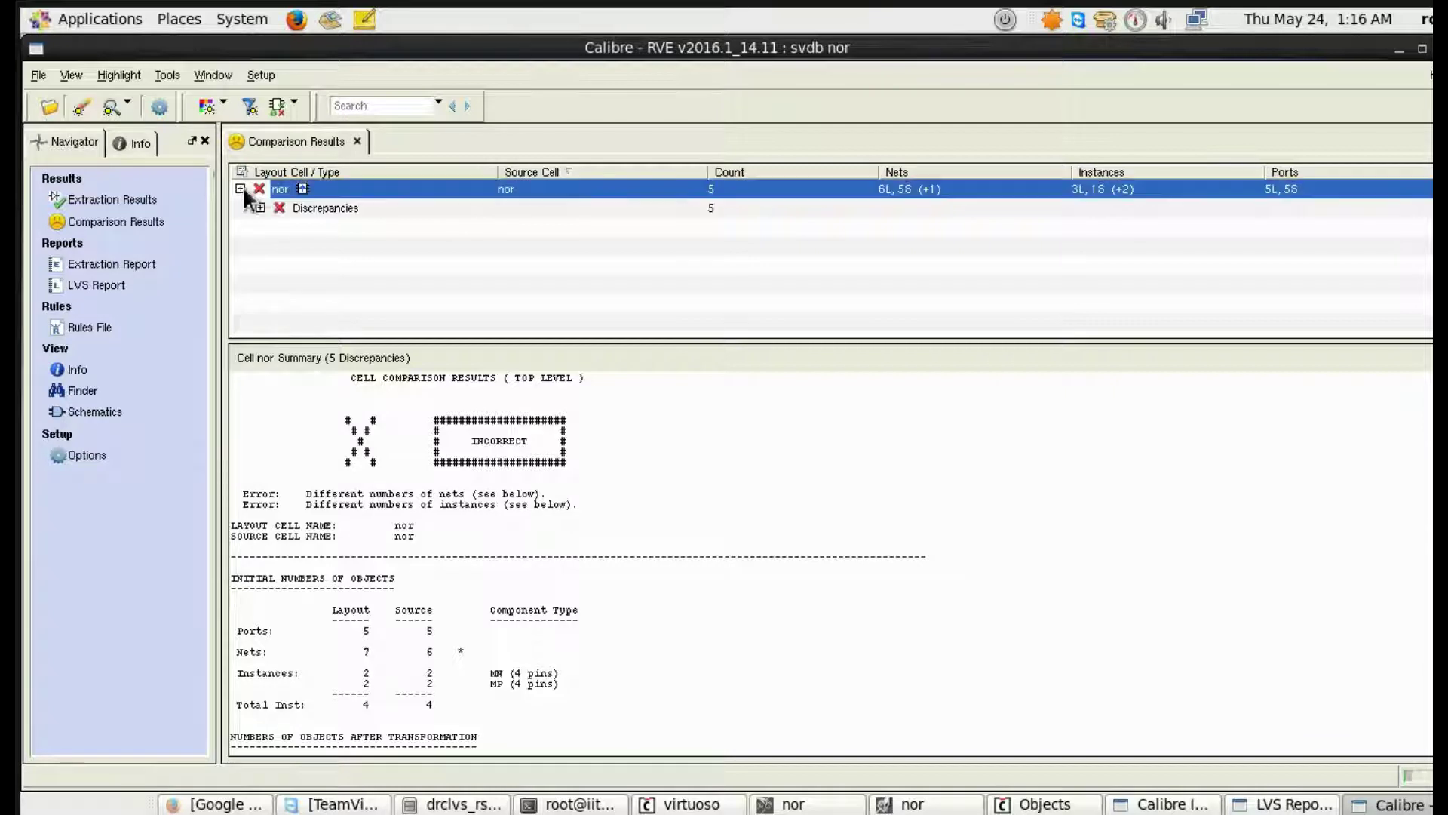
pyautogui.click(261, 207)
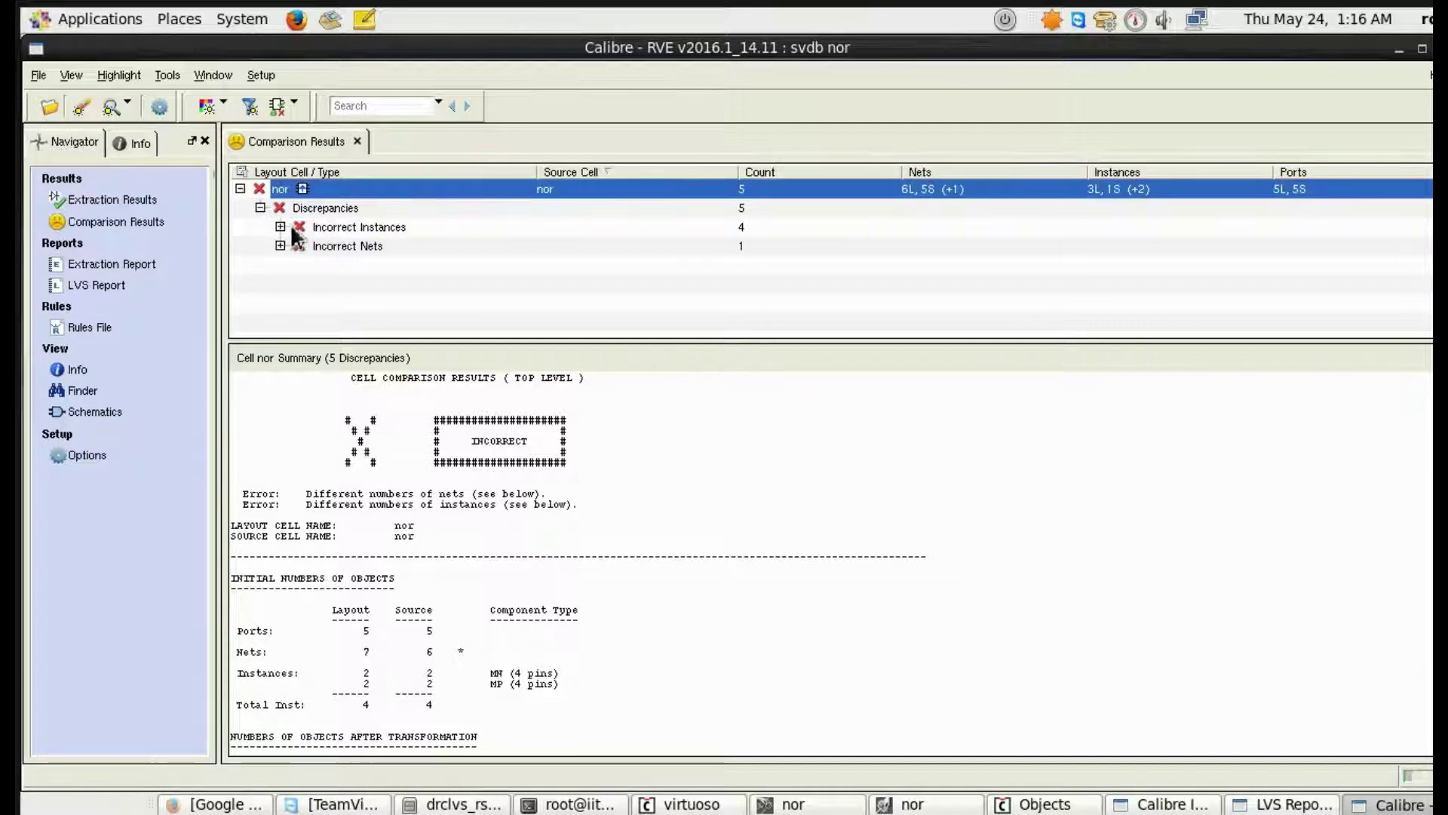
pyautogui.click(279, 226)
pyautogui.click(280, 226)
pyautogui.click(280, 245)
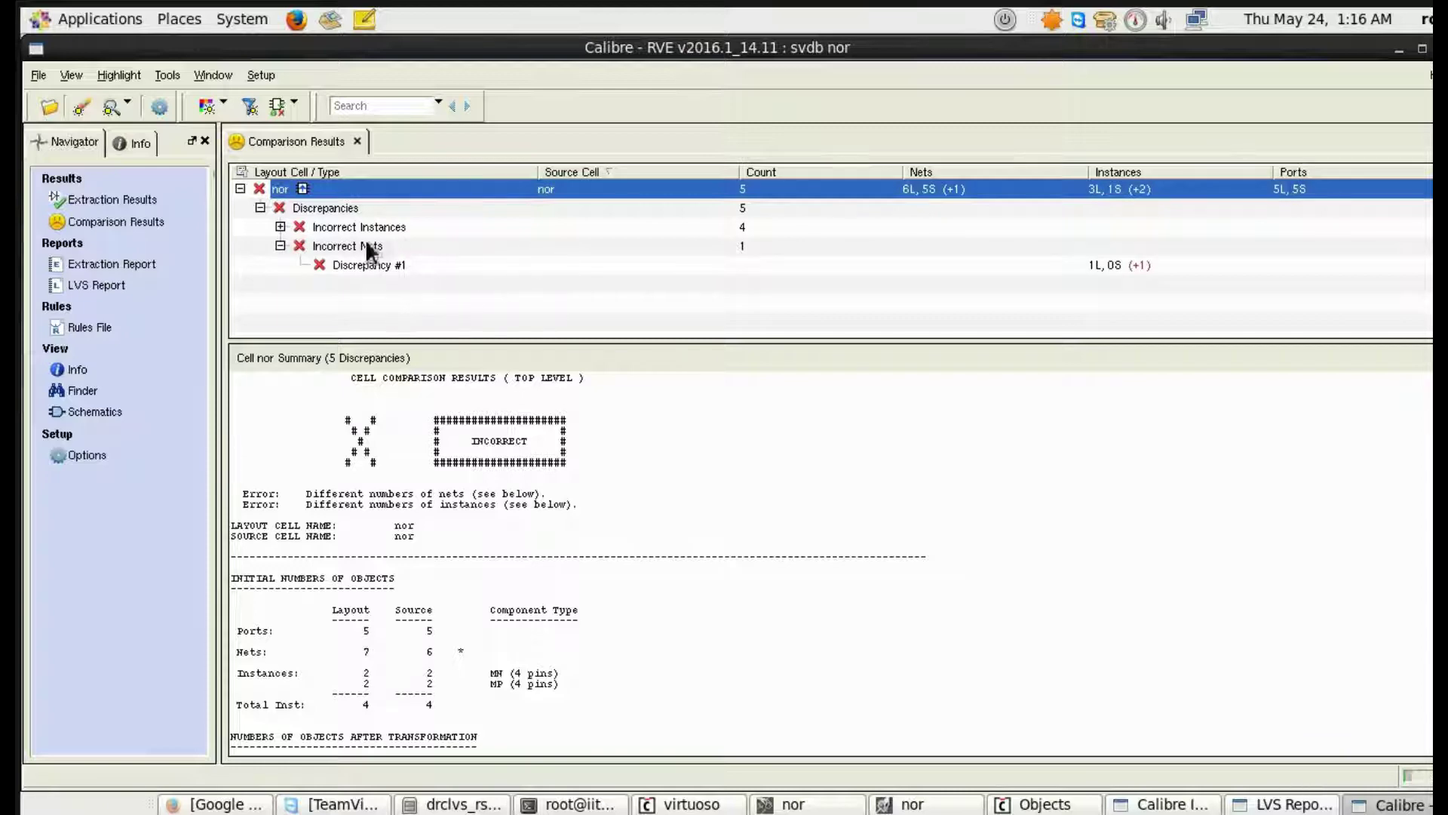
# Cross-probe Discrepancy #1's Net 4 onto the nor layout.
pyautogui.click(381, 265)
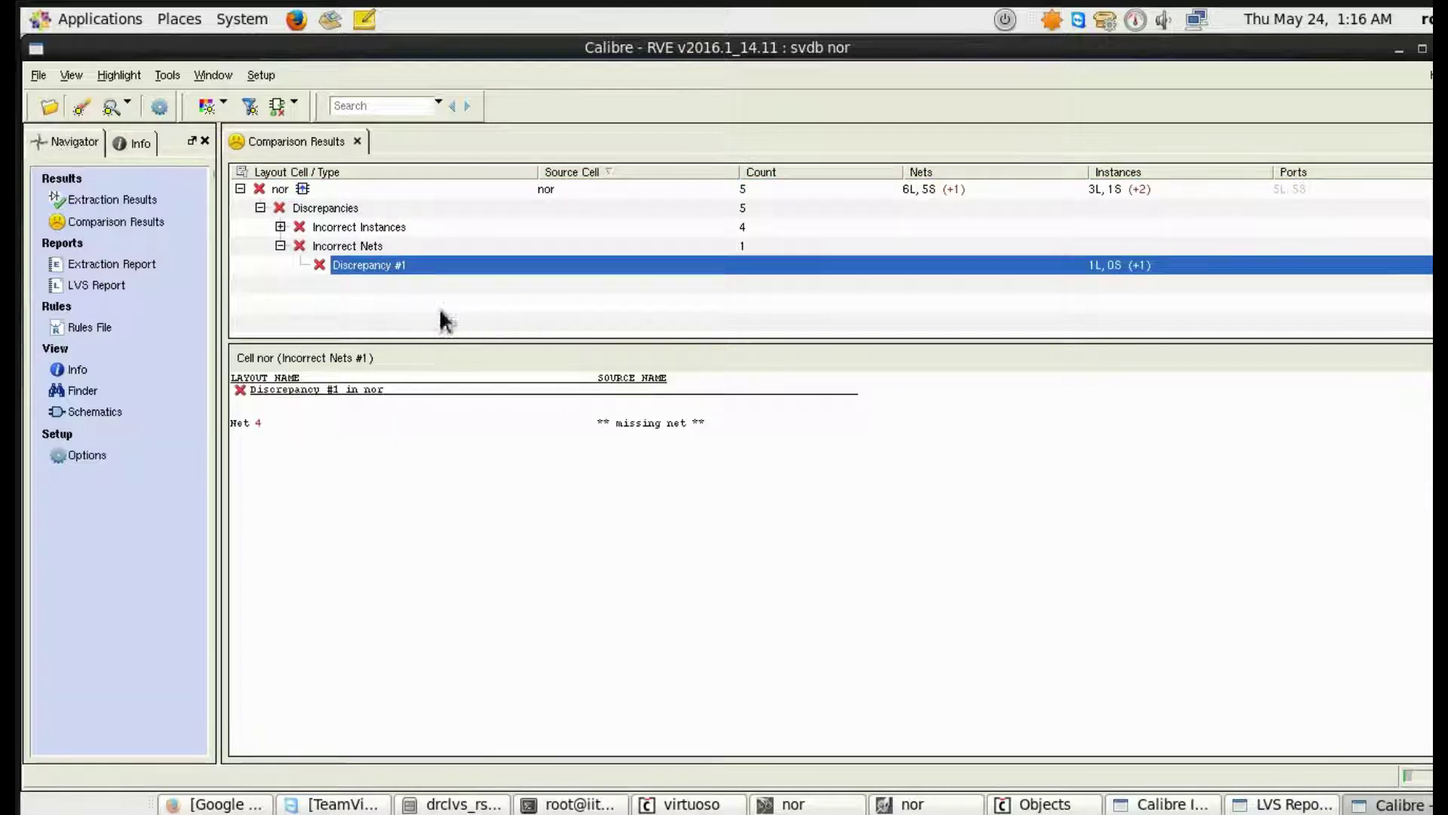
pyautogui.click(260, 427)
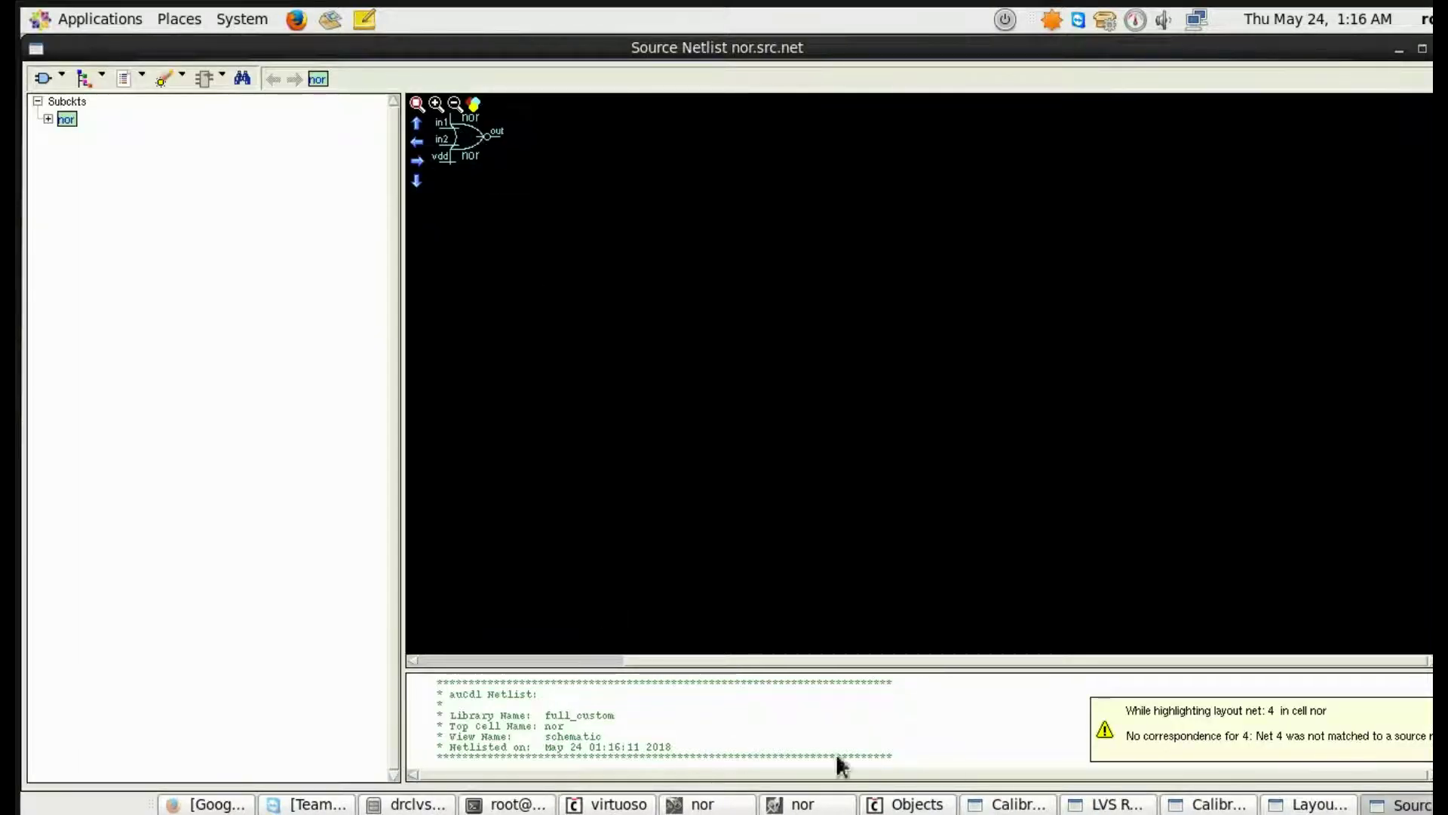
pyautogui.click(830, 805)
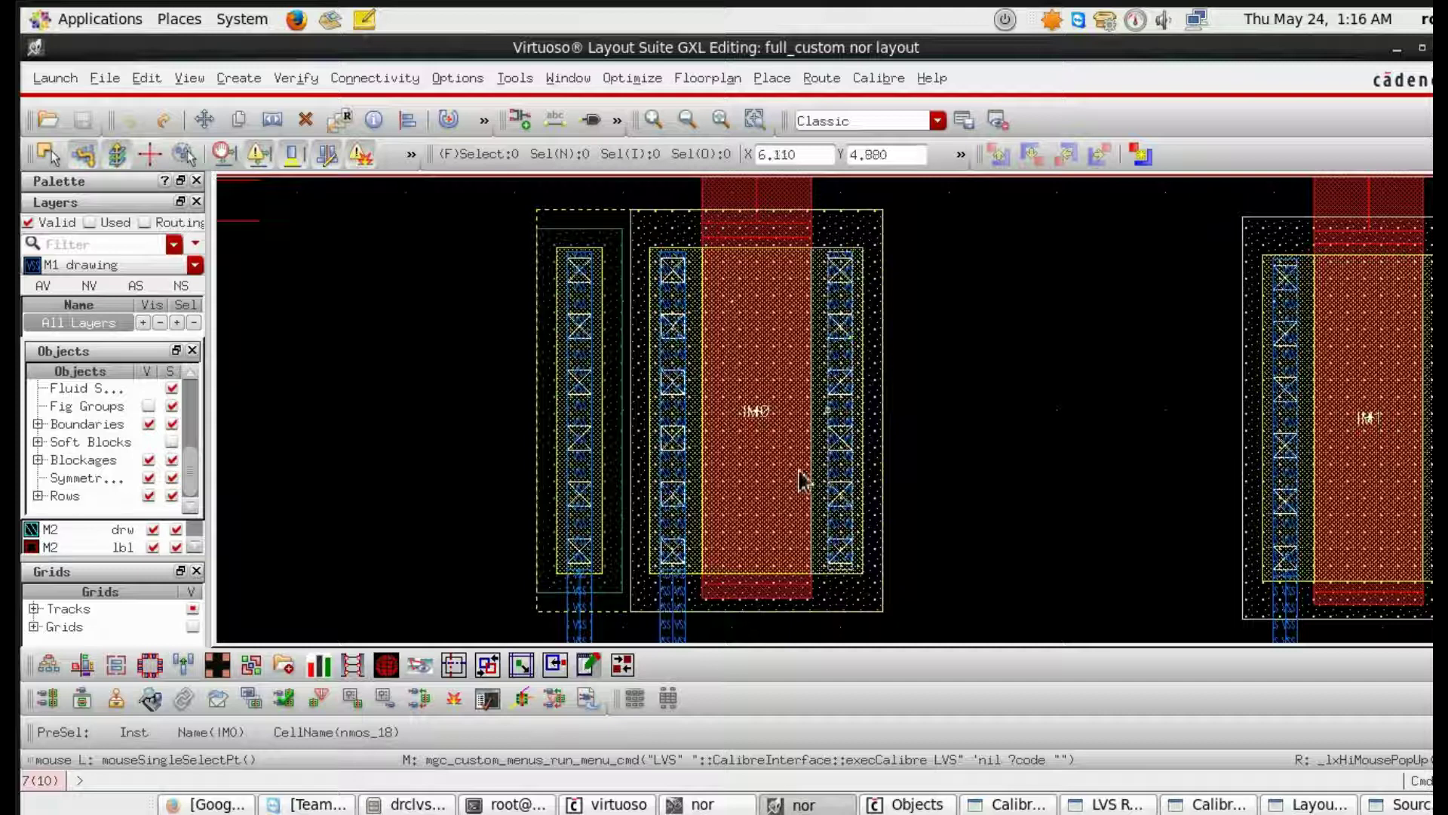
# Compare the nor schematic with the layout and zoom to the drain region.
pyautogui.click(706, 804)
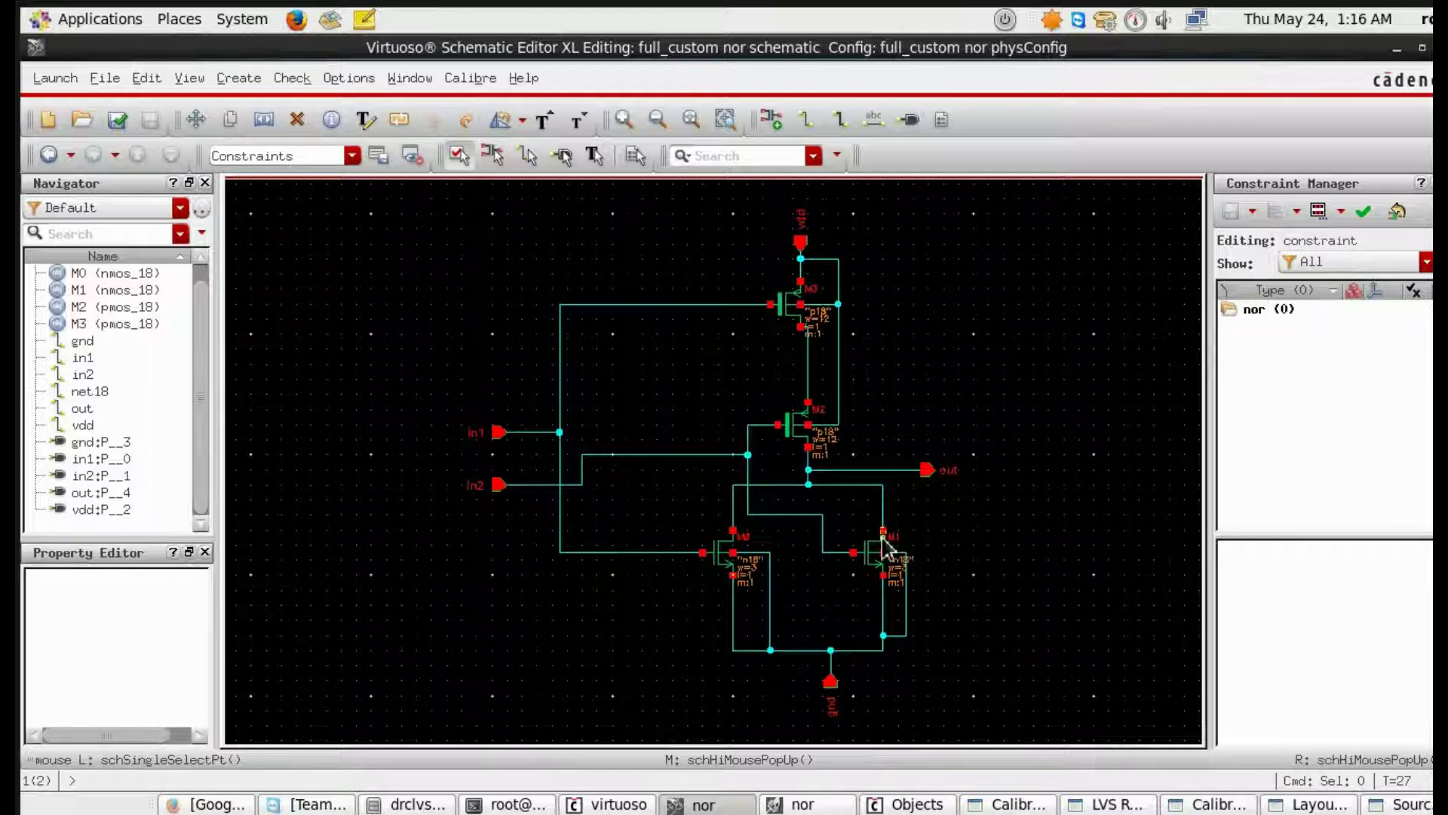
pyautogui.click(804, 804)
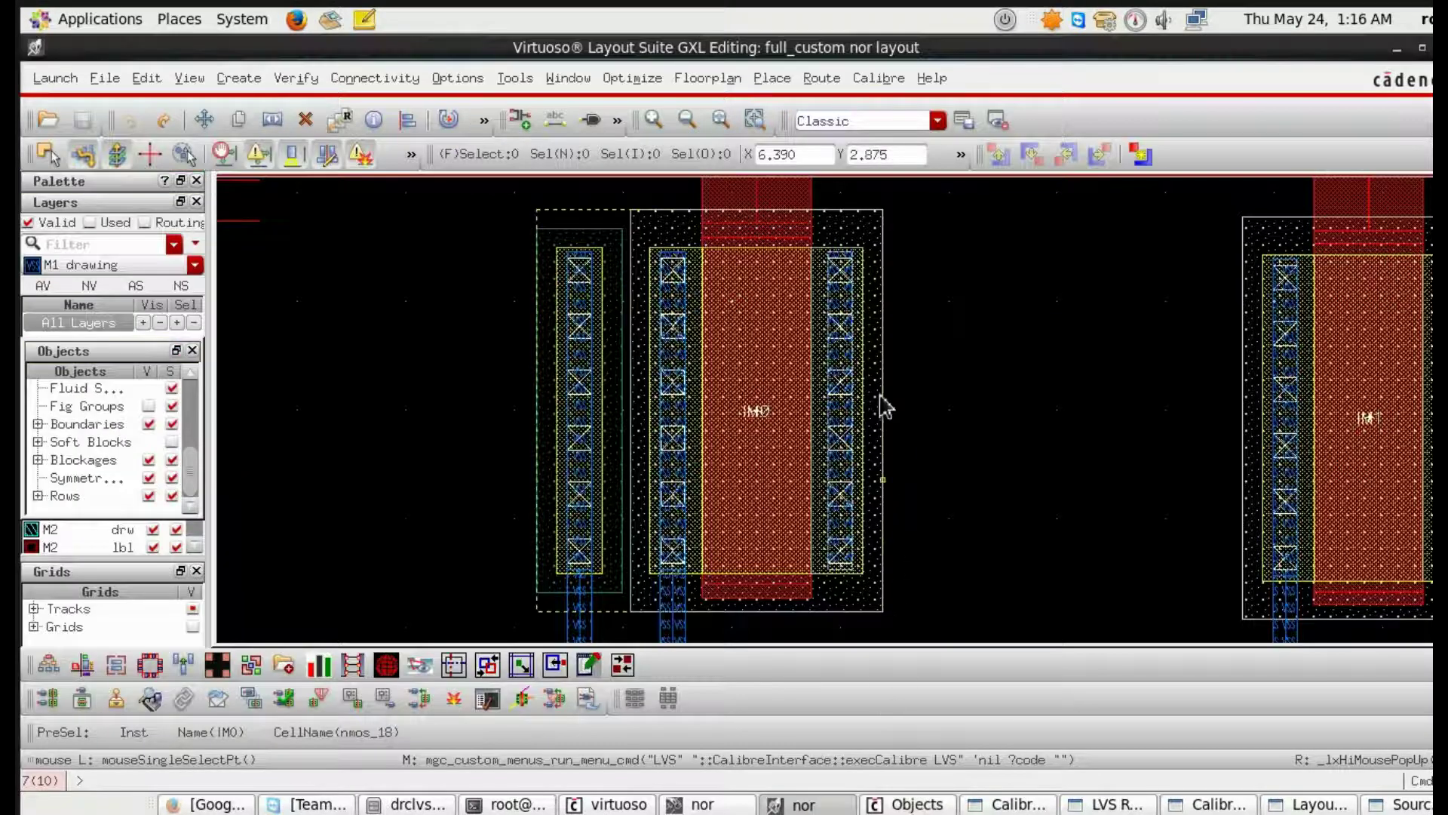
pyautogui.keyDown('ctrl'); pyautogui.scroll(-2, 846, 579); pyautogui.keyUp('ctrl')
pyautogui.keyDown('shift'); pyautogui.hscroll(3, 857, 556); pyautogui.keyUp('shift')
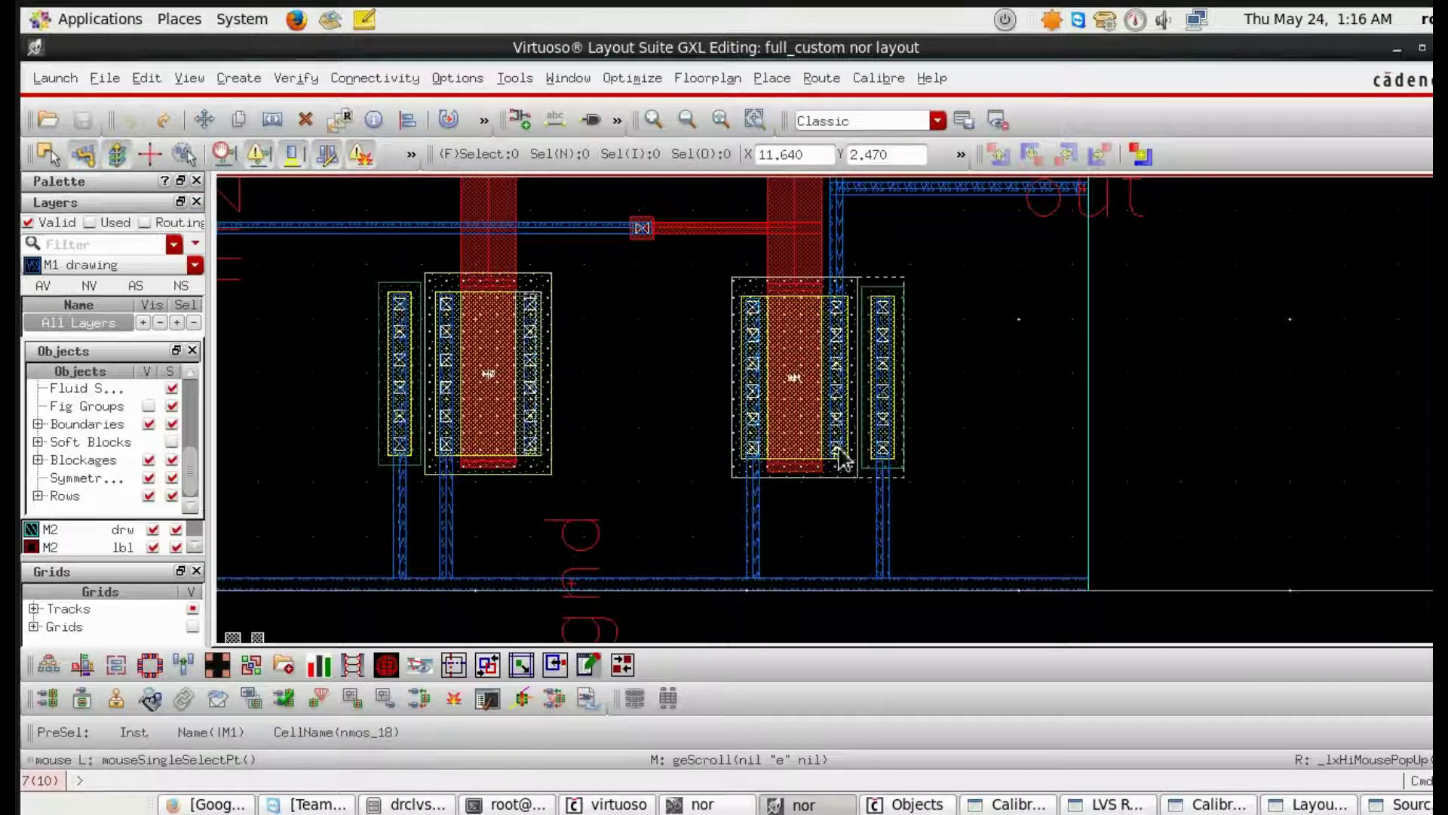
# Try a wire from the left contact's bottom switched to M2, then cancel it.
pyautogui.press('p')
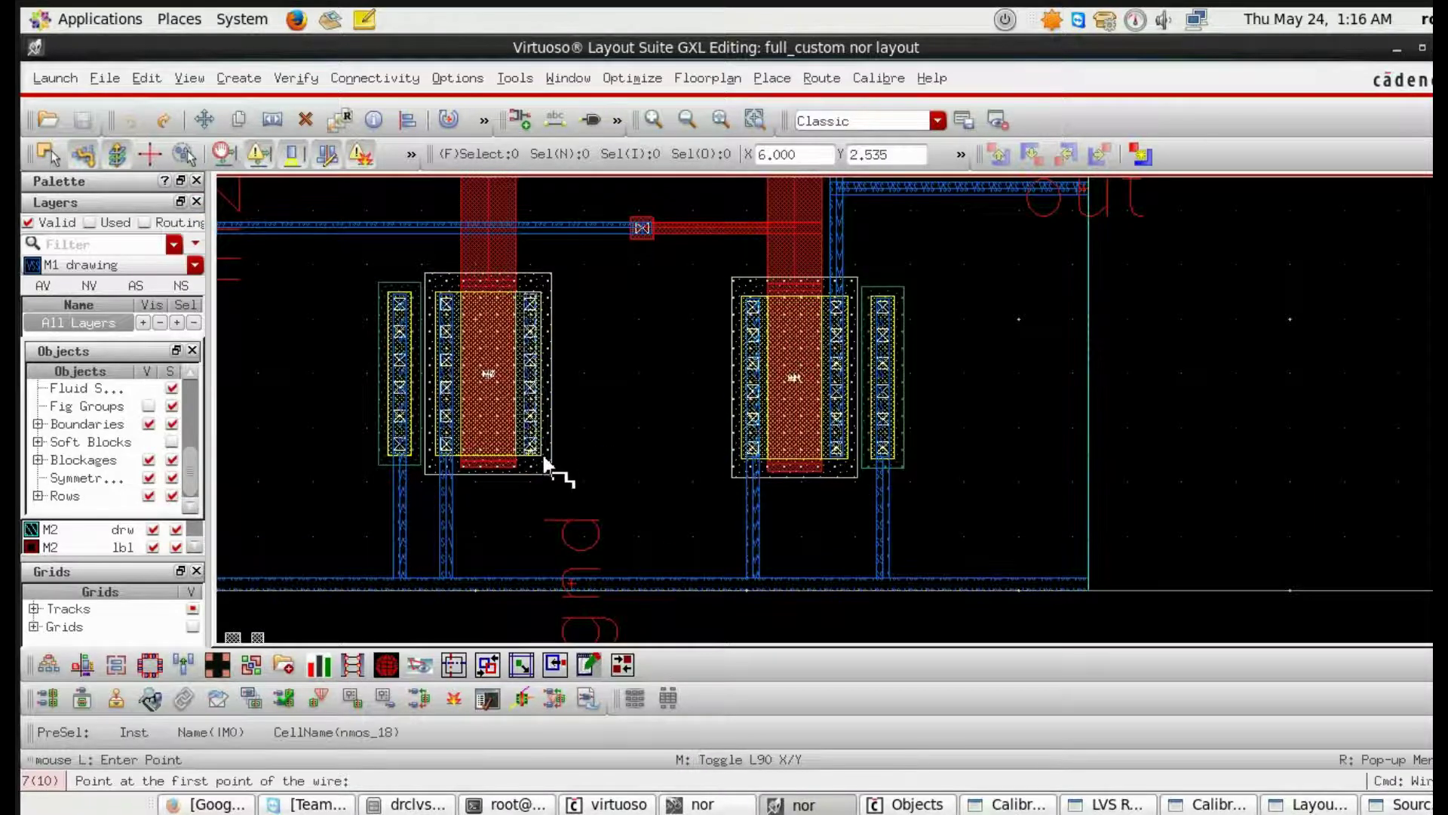
pyautogui.keyDown('ctrl'); pyautogui.scroll(4, 543, 453); pyautogui.keyUp('ctrl')
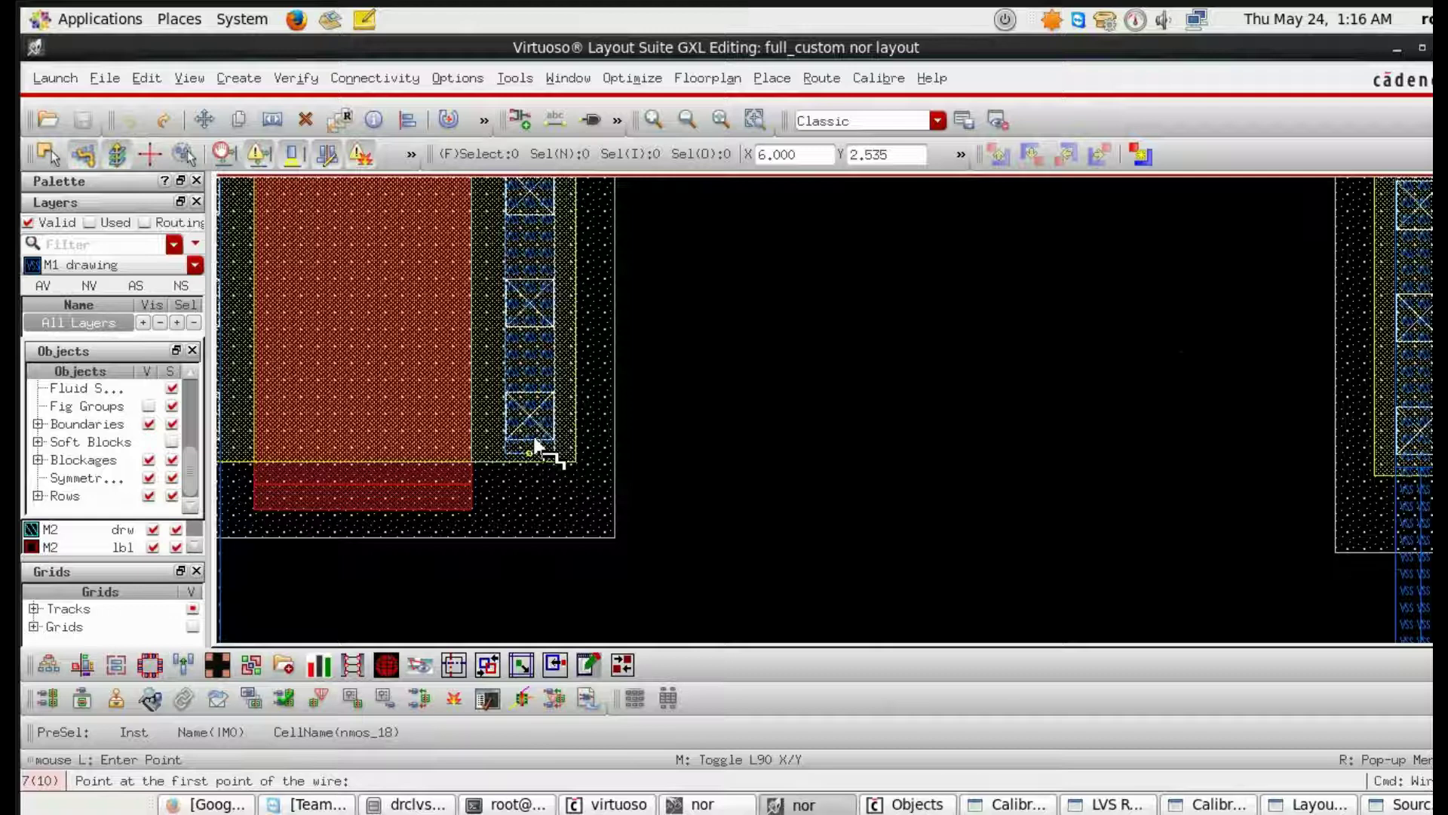
pyautogui.click(536, 450)
pyautogui.keyDown('ctrl'); pyautogui.scroll(-4, 536, 546); pyautogui.keyUp('ctrl')
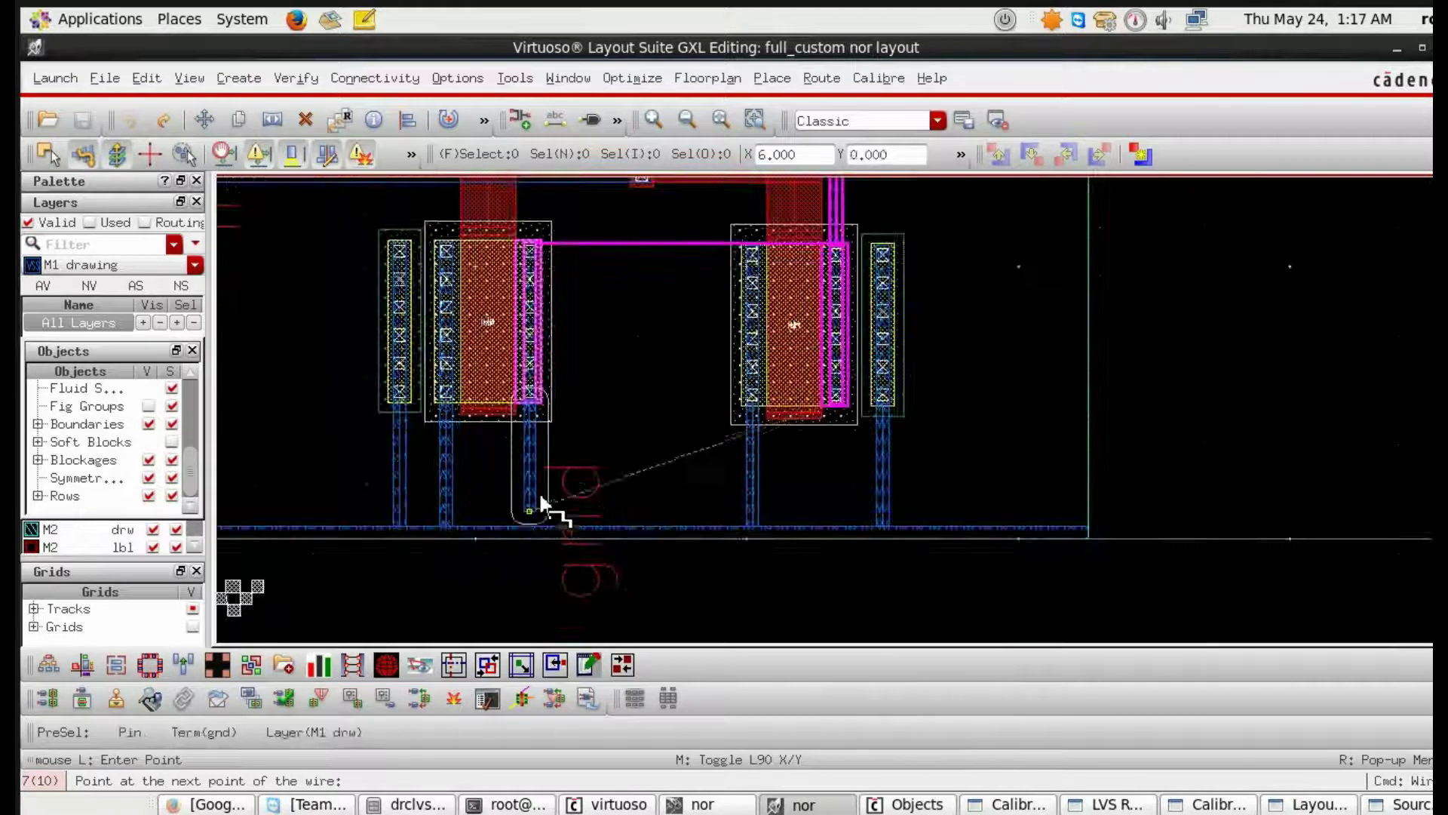
pyautogui.keyDown('ctrl'); pyautogui.scroll(1, 588, 482); pyautogui.keyUp('ctrl')
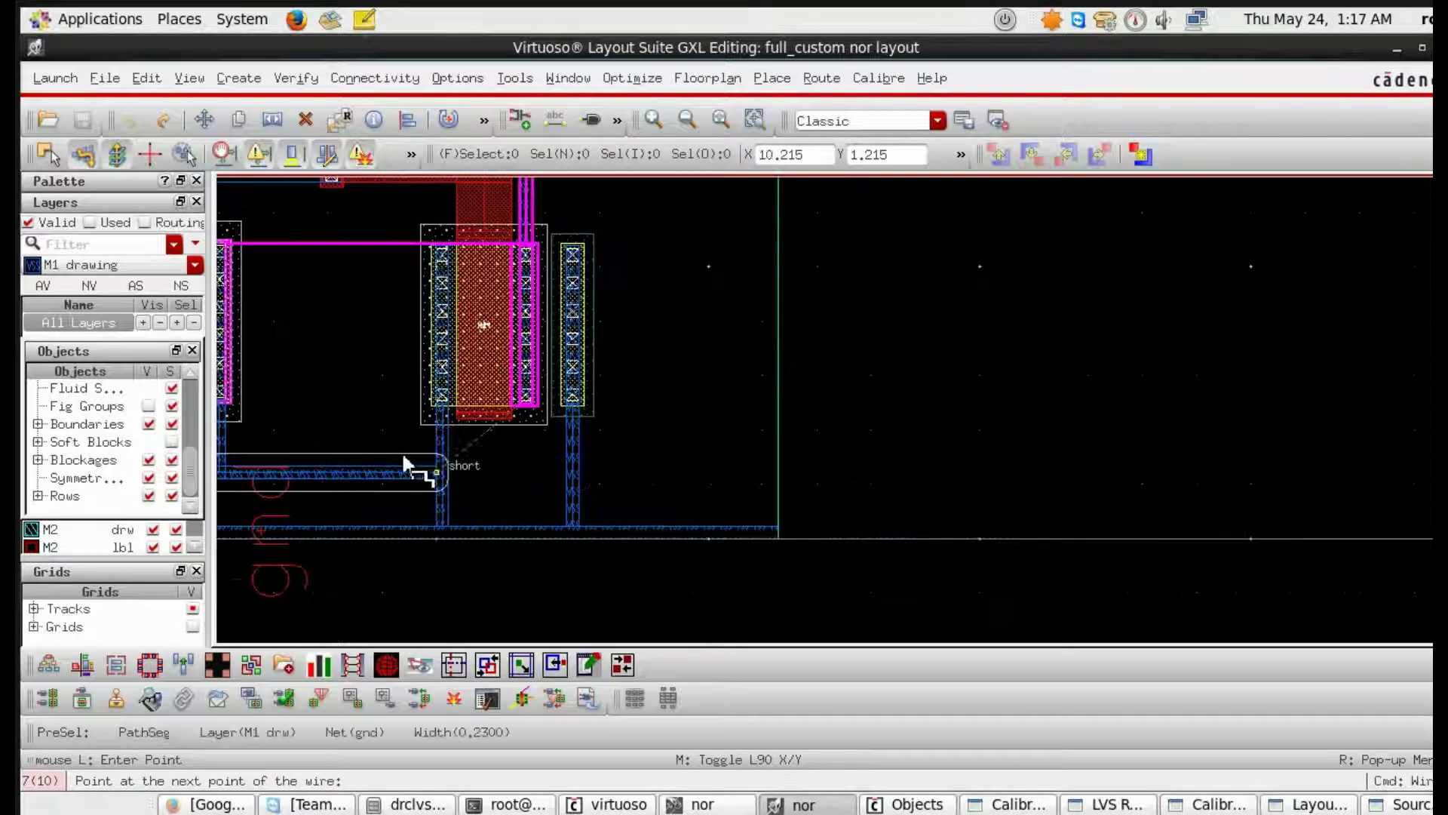
pyautogui.keyDown('ctrl'); pyautogui.scroll(-1, 408, 474); pyautogui.keyUp('ctrl')
pyautogui.rightClick(735, 474)
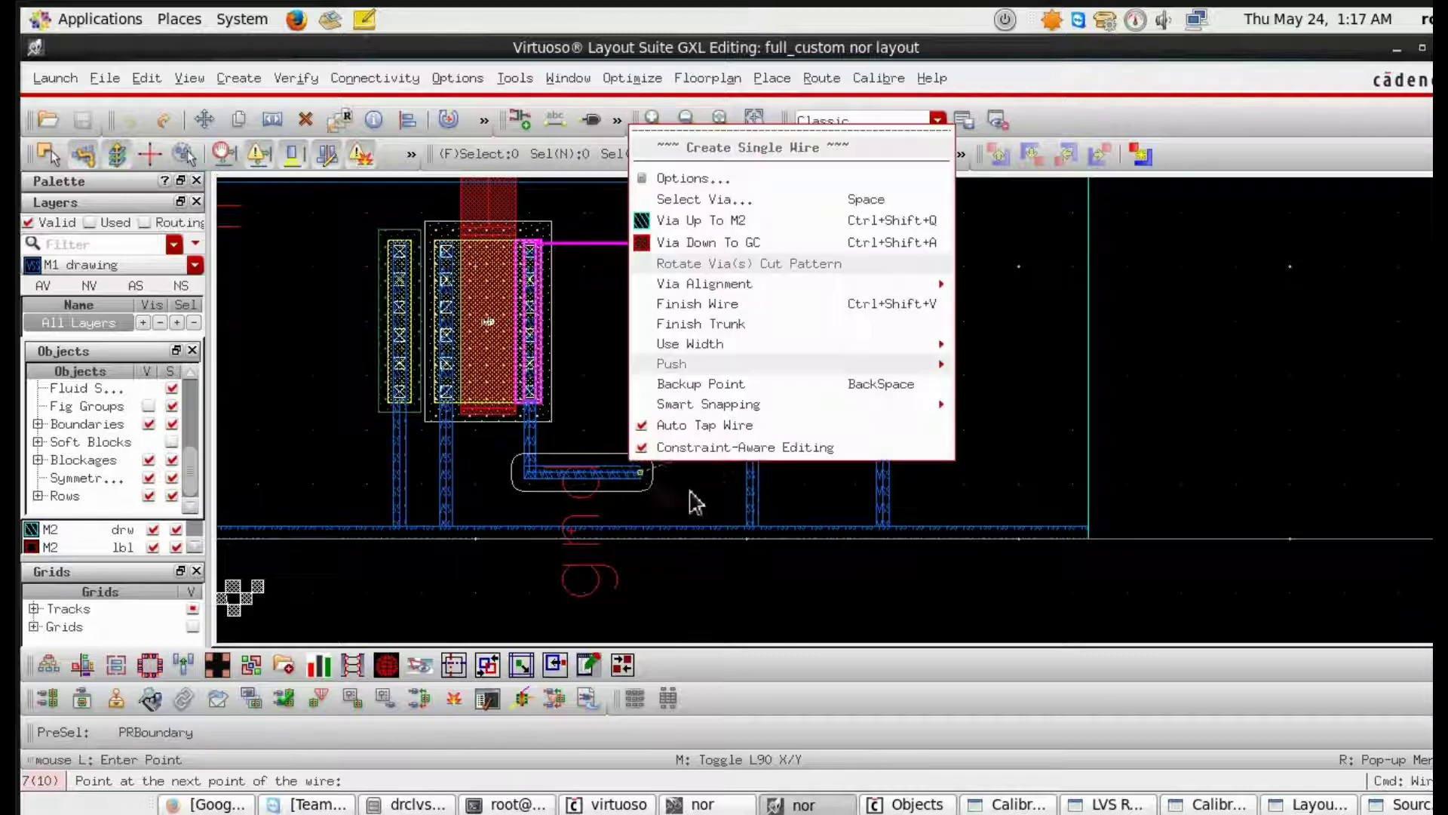
pyautogui.click(743, 220)
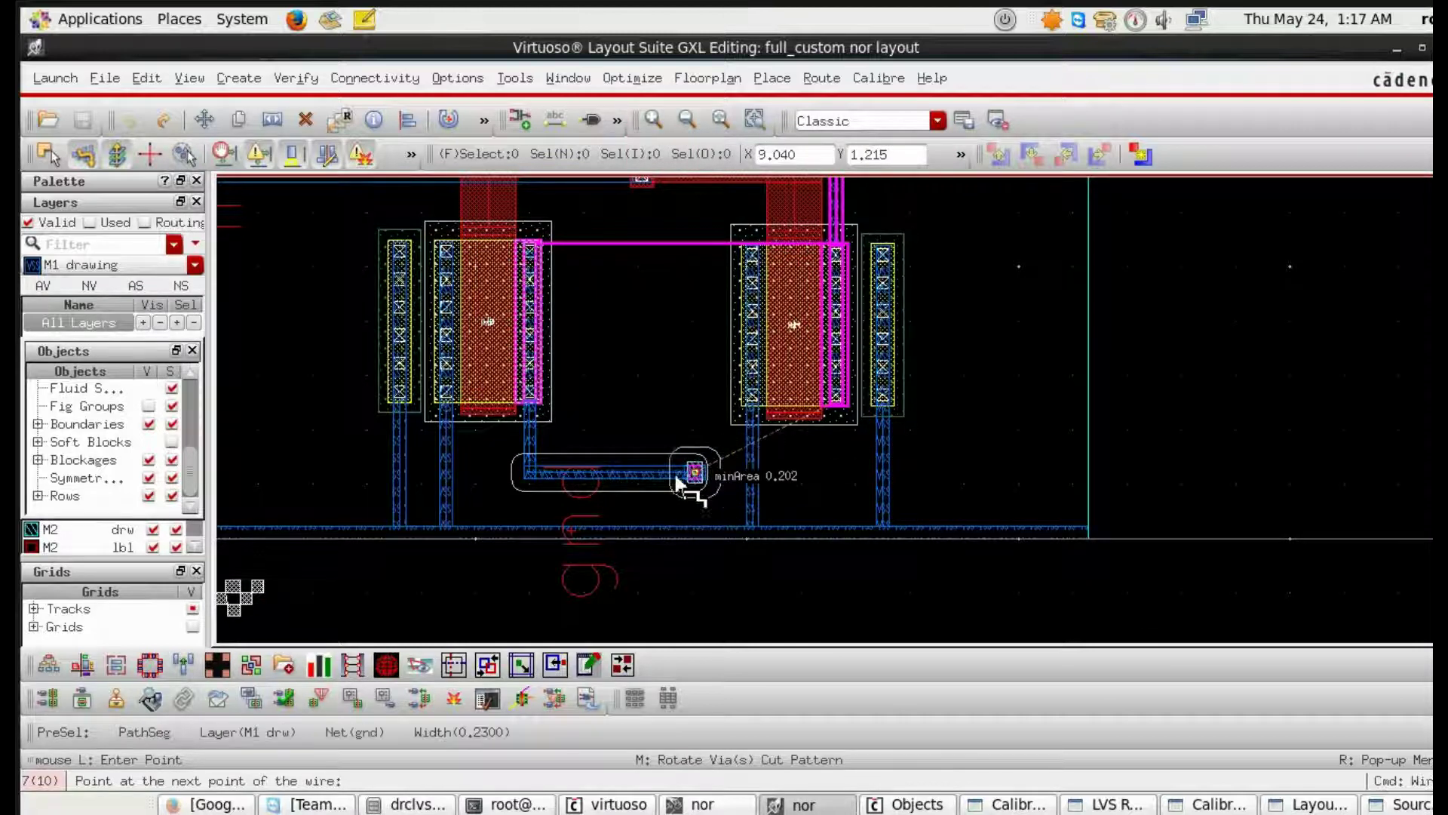
pyautogui.press('Escape')
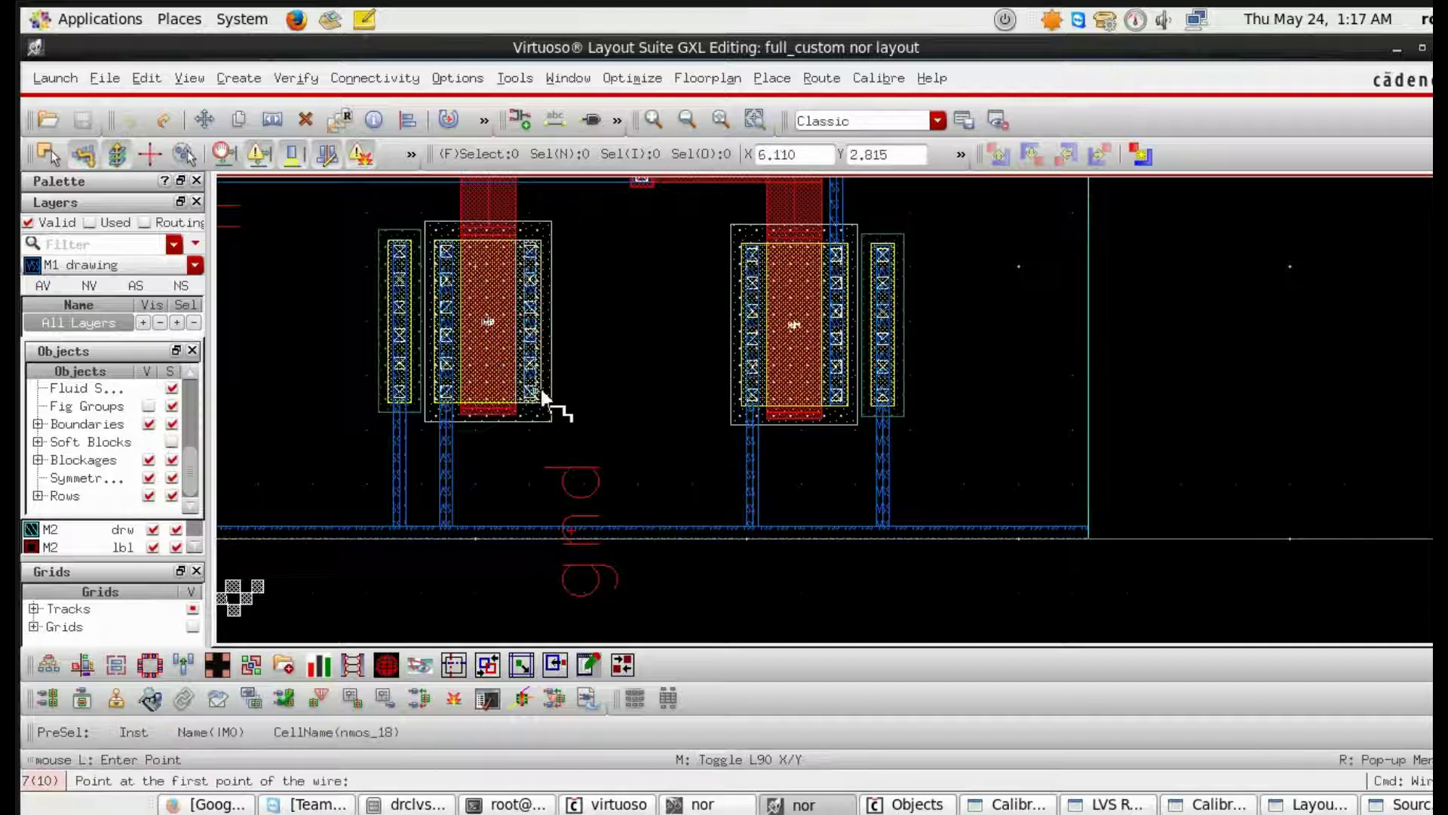
# Wire the left drain to the right drain through M2, with vias up and back down to M1.
pyautogui.click(532, 410)
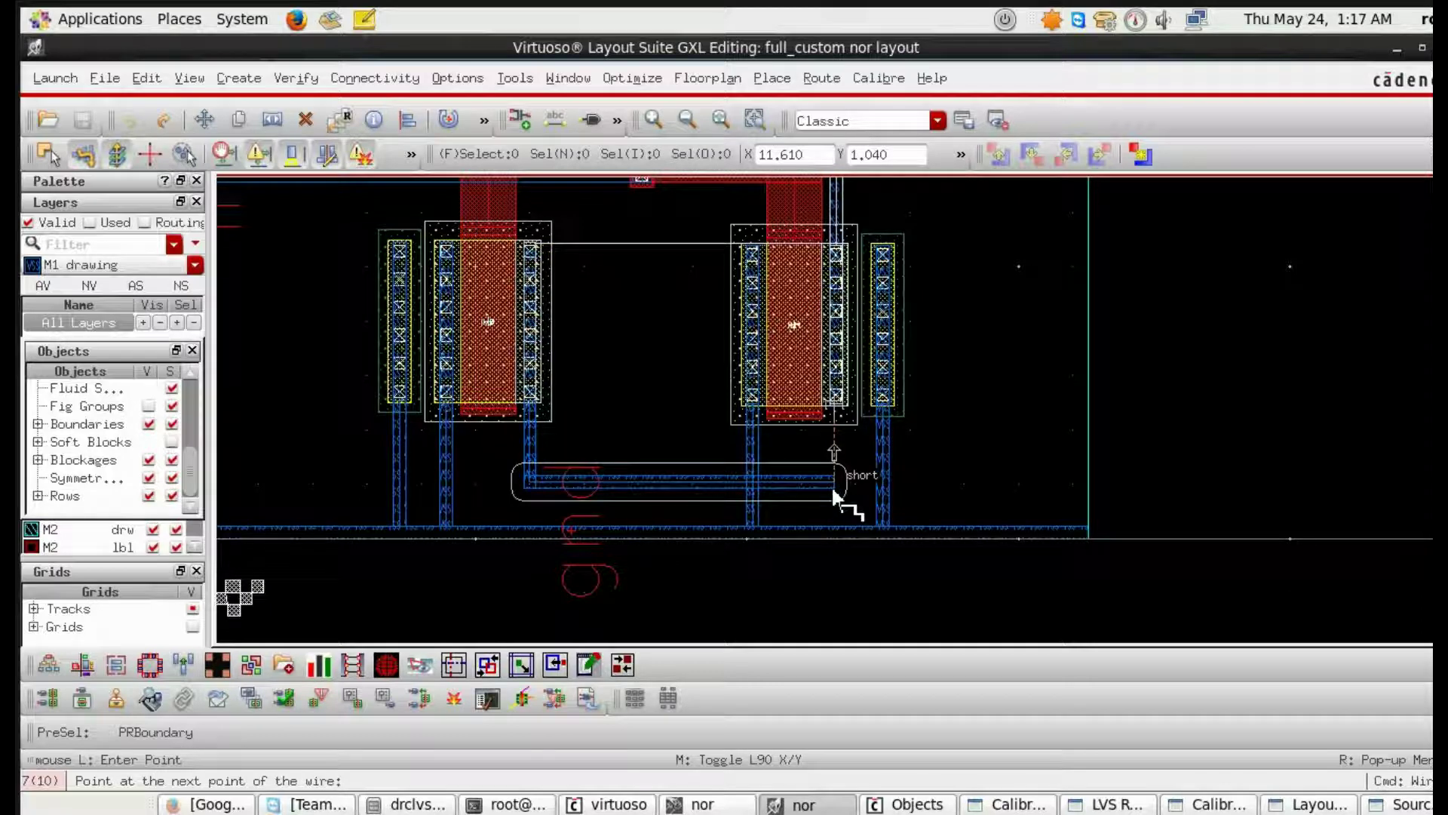
pyautogui.rightClick(700, 486)
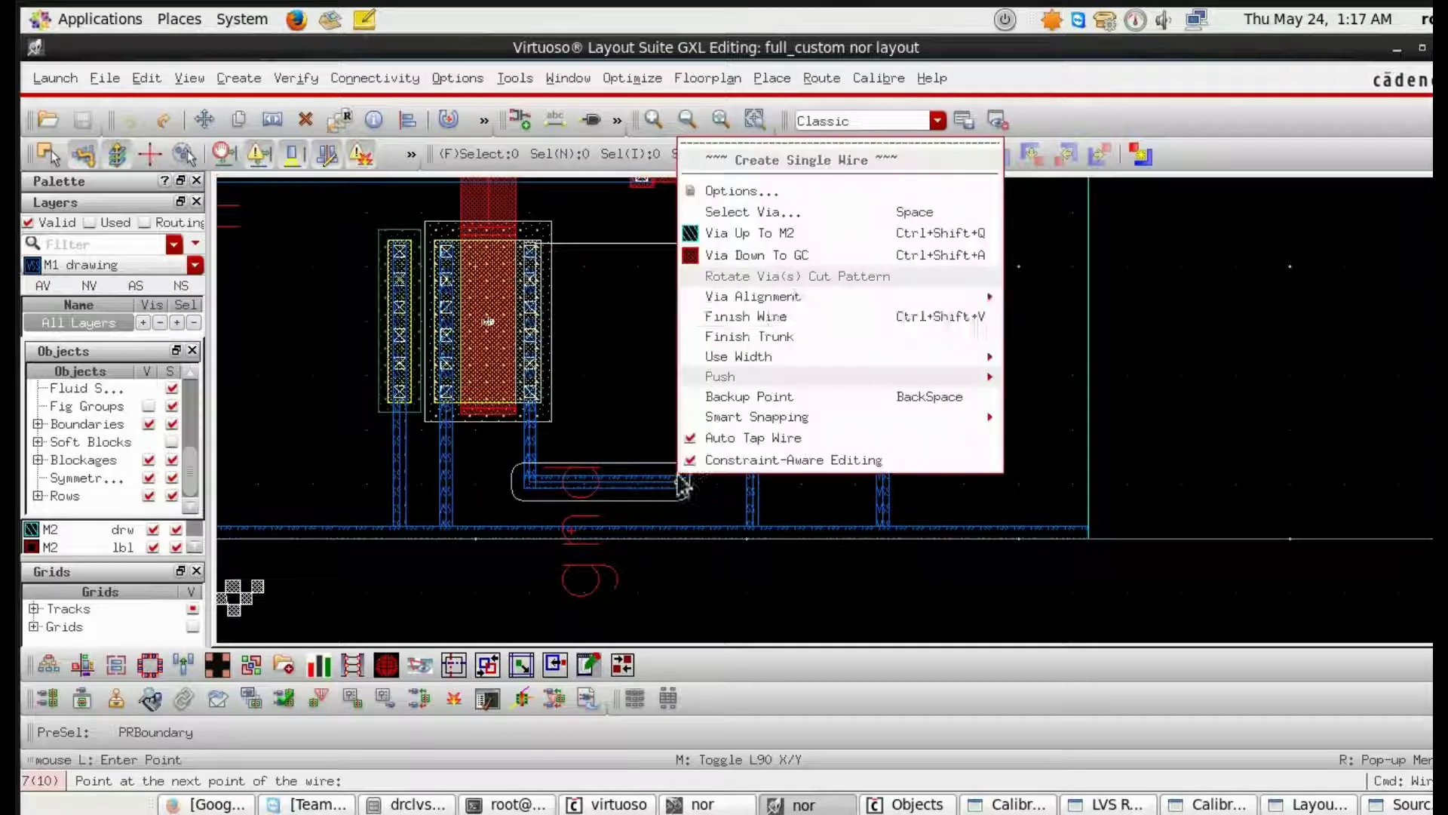
pyautogui.click(785, 242)
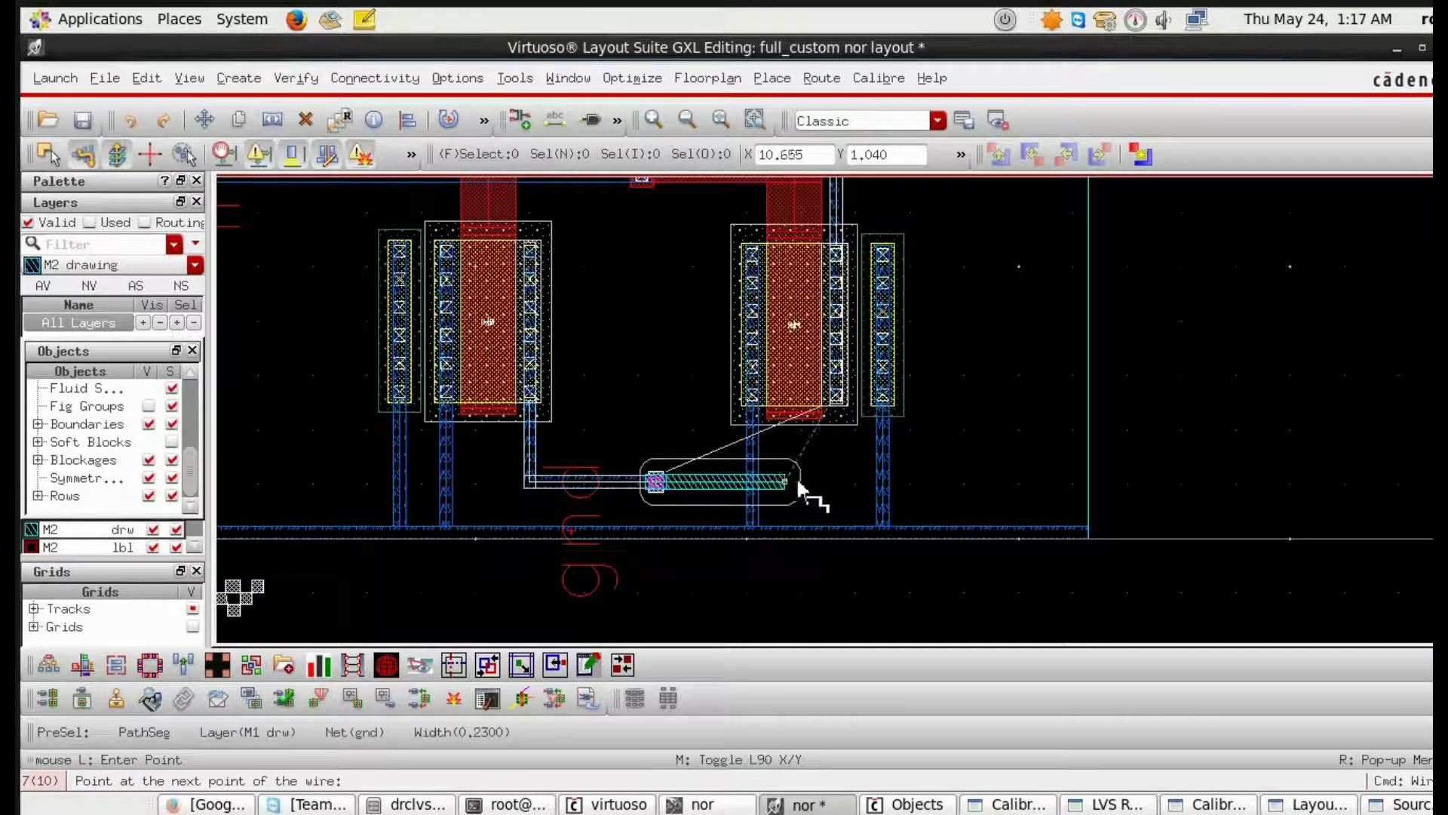
pyautogui.rightClick(816, 496)
pyautogui.click(915, 265)
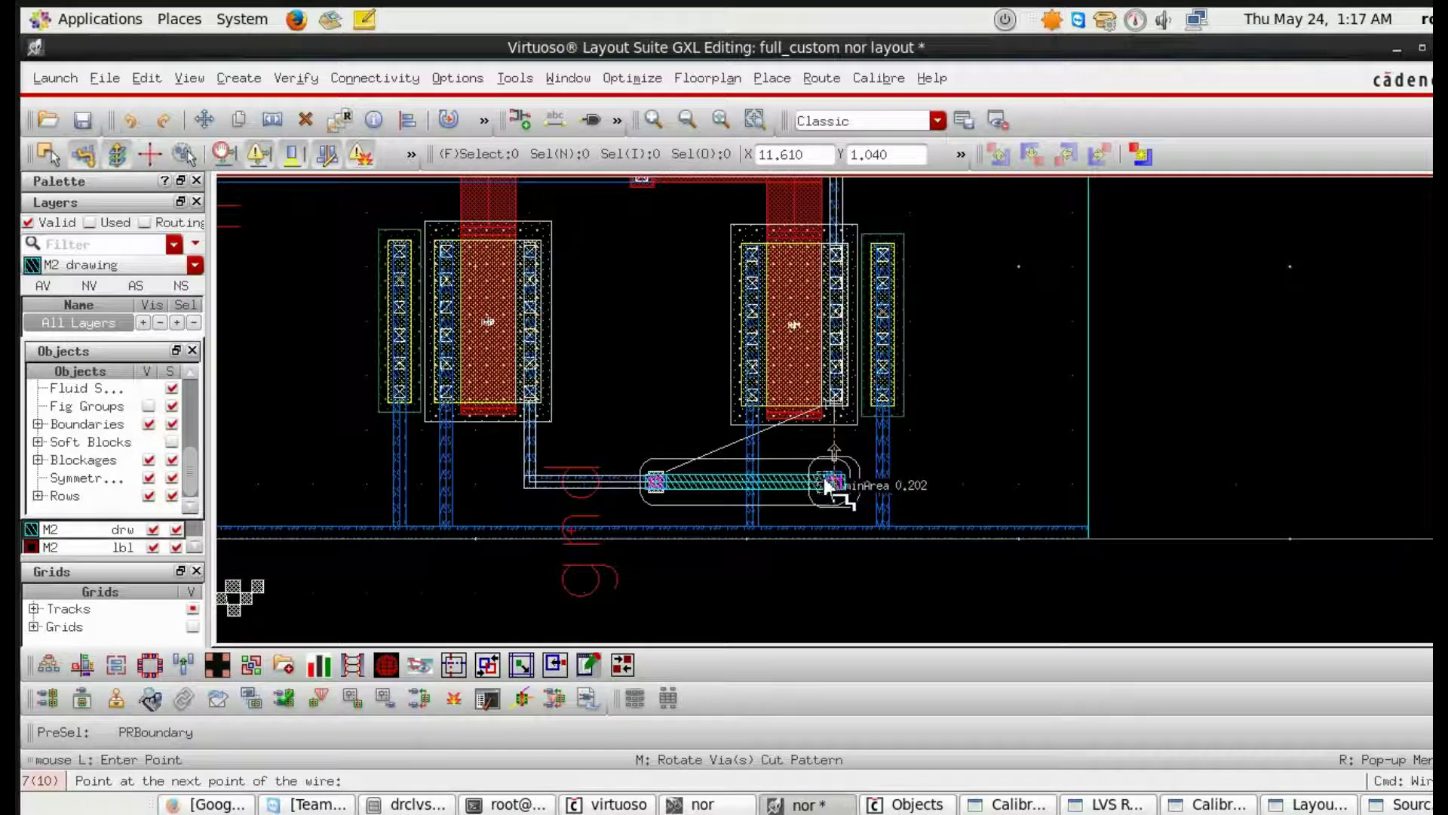
pyautogui.click(814, 485)
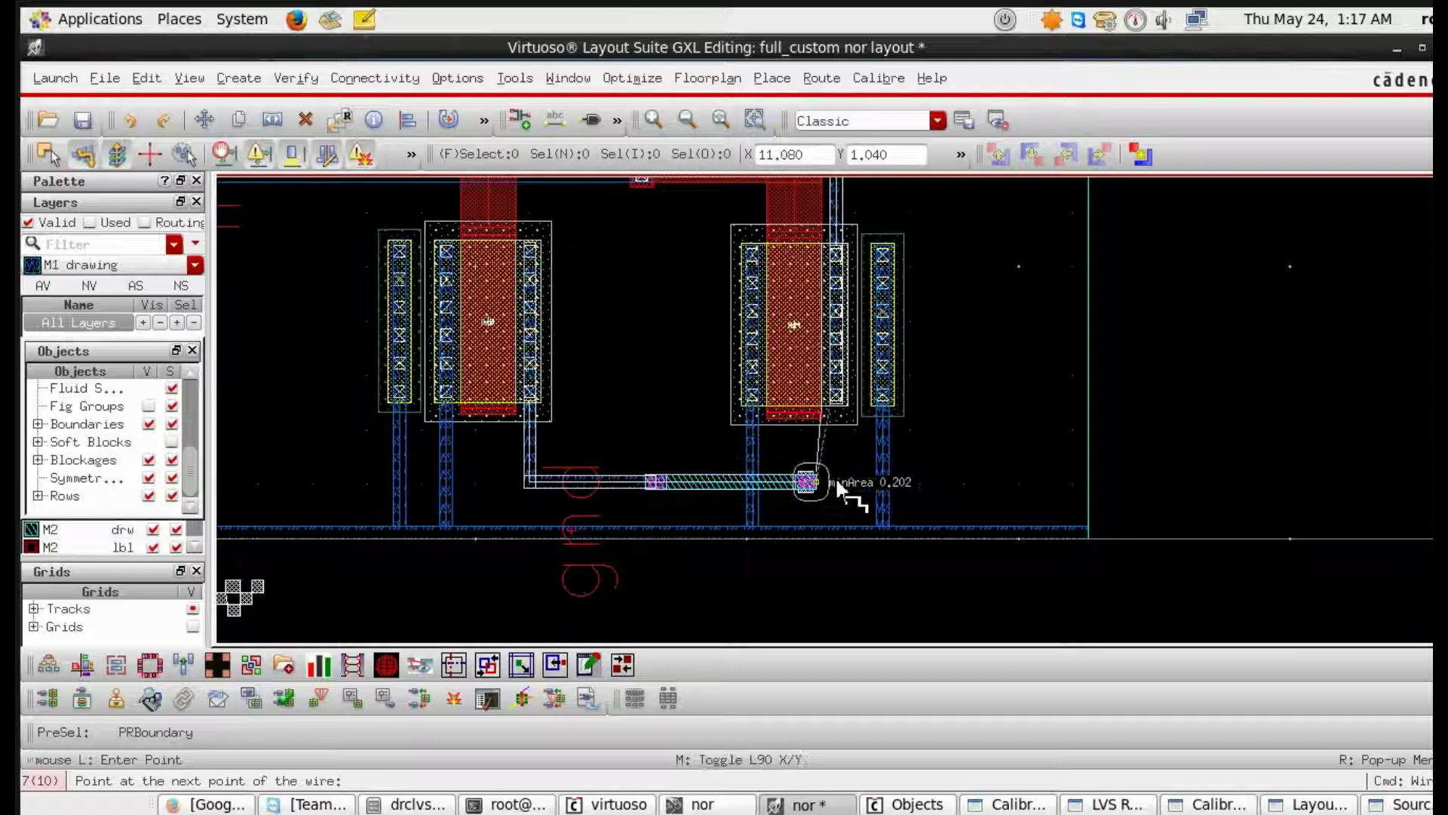
pyautogui.doubleClick(846, 399)
pyautogui.keyDown('ctrl'); pyautogui.scroll(4, 825, 388); pyautogui.keyUp('ctrl')
pyautogui.keyDown('ctrl'); pyautogui.scroll(-1, 822, 379); pyautogui.keyUp('ctrl')
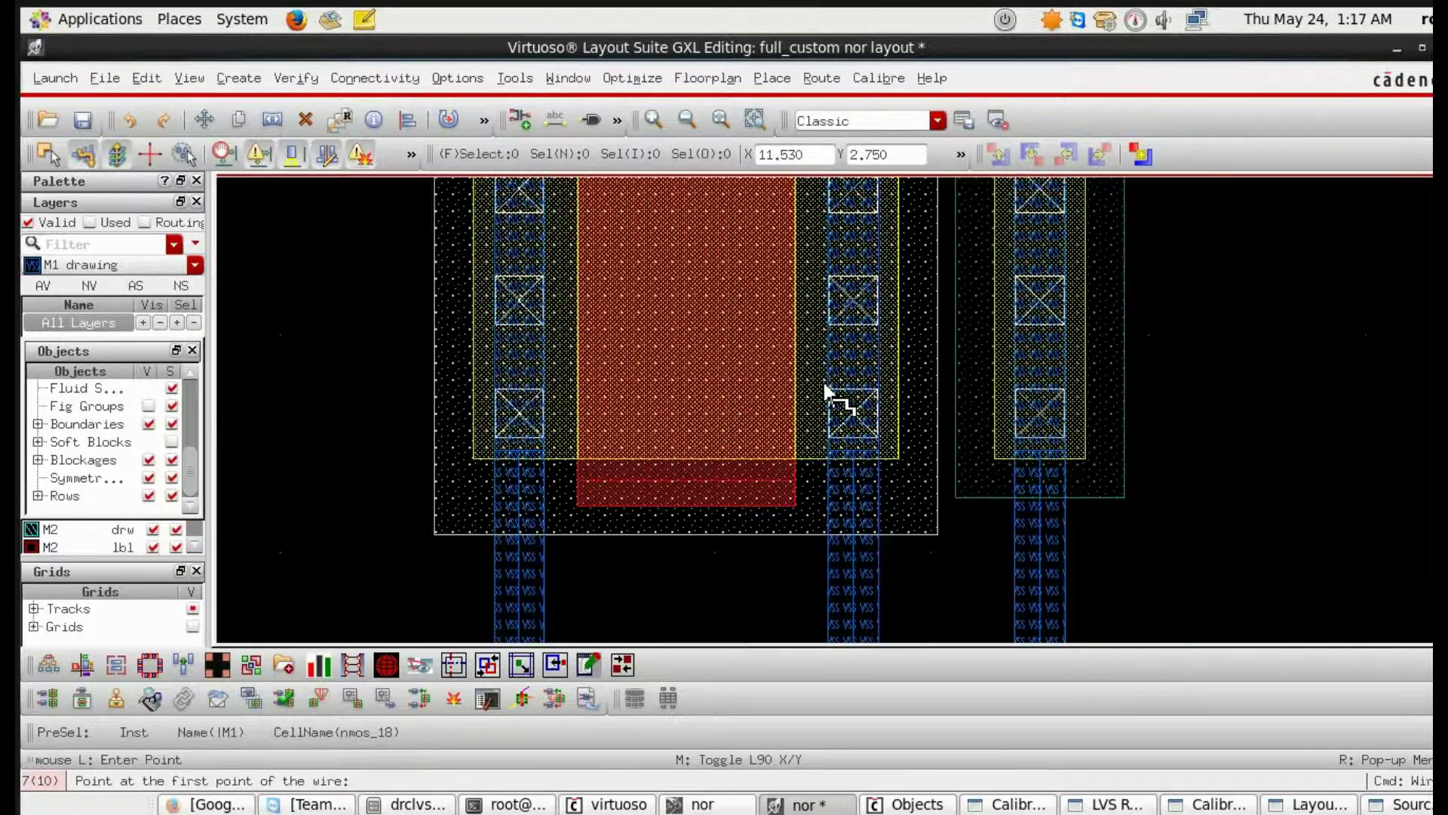
pyautogui.keyDown('ctrl'); pyautogui.scroll(-2, 822, 379); pyautogui.keyUp('ctrl')
pyautogui.keyDown('shift'); pyautogui.hscroll(3, 717, 502); pyautogui.keyUp('shift')
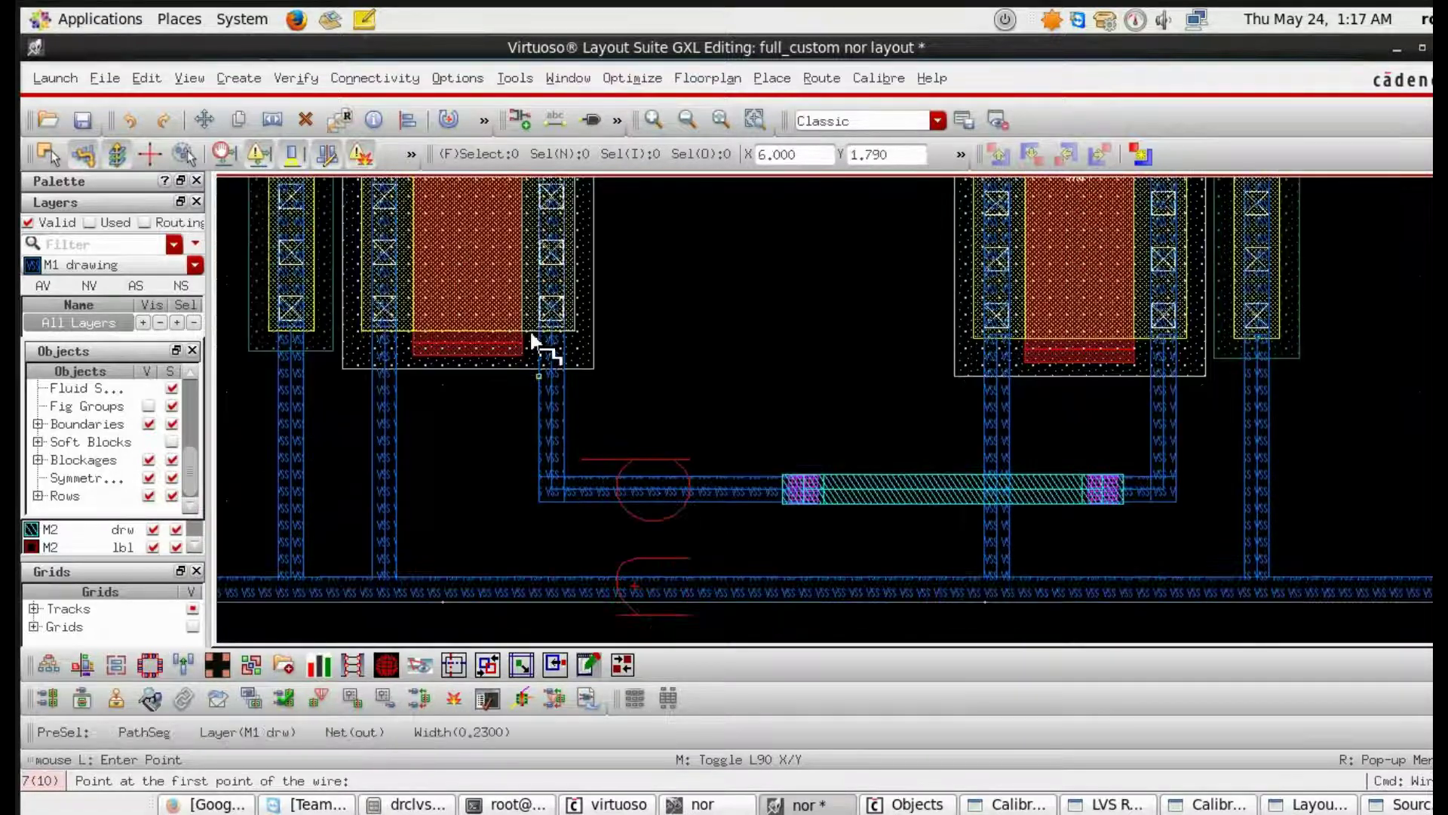
# Save the layout and rerun LVS, overwriting the exported layout file.
pyautogui.click(85, 123)
pyautogui.click(1109, 802)
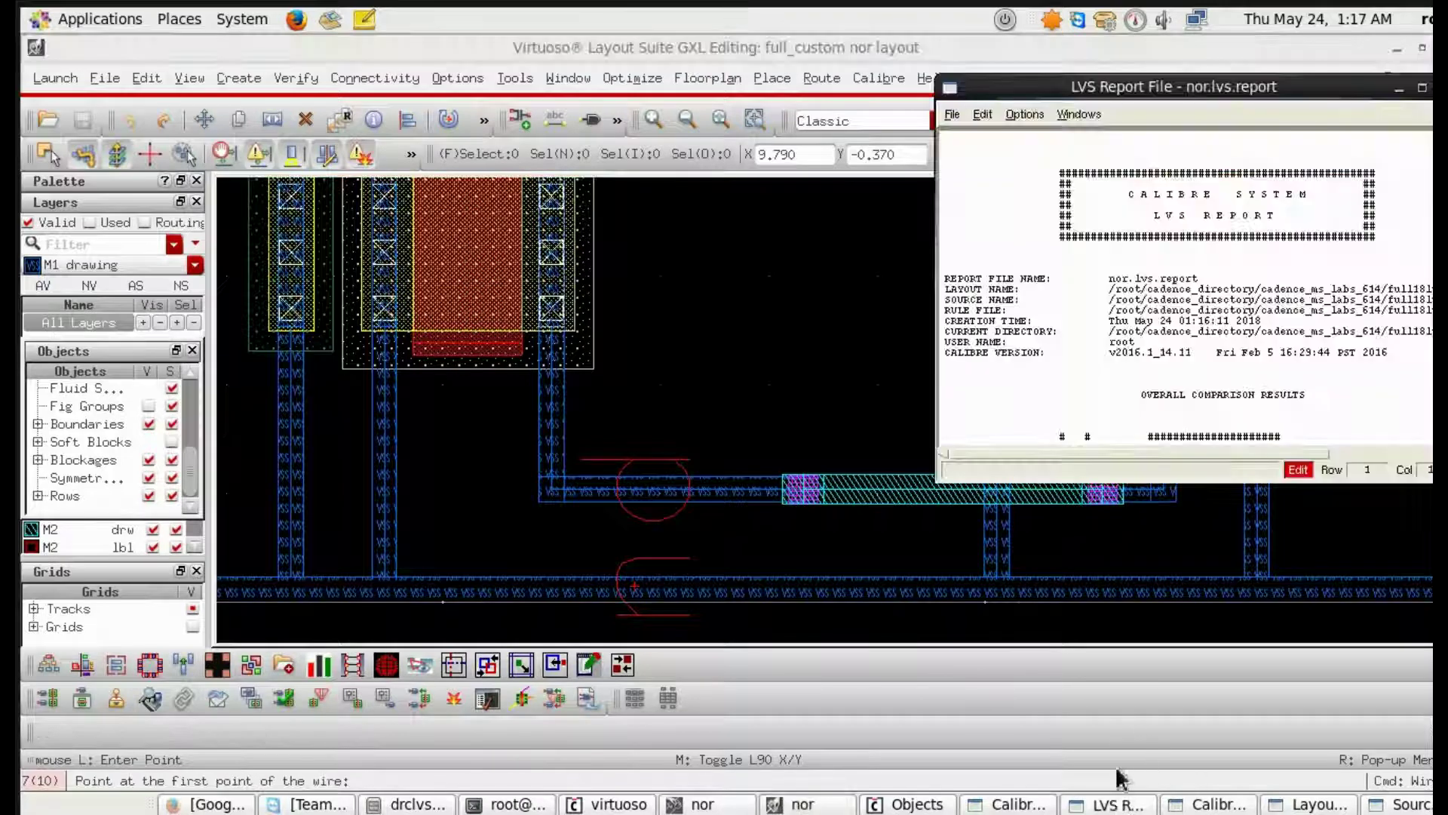
pyautogui.click(1007, 805)
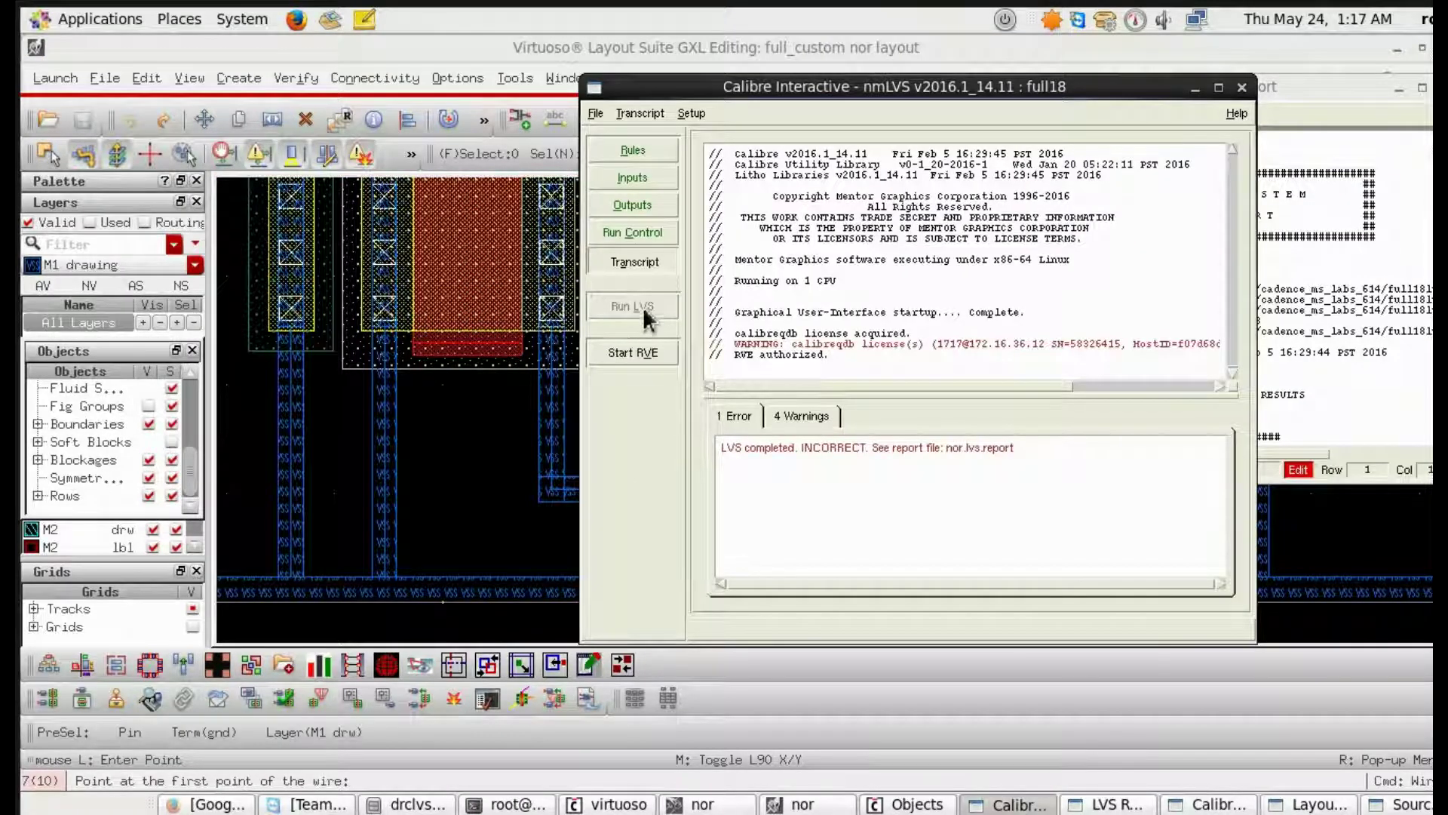
pyautogui.click(643, 306)
pyautogui.click(813, 412)
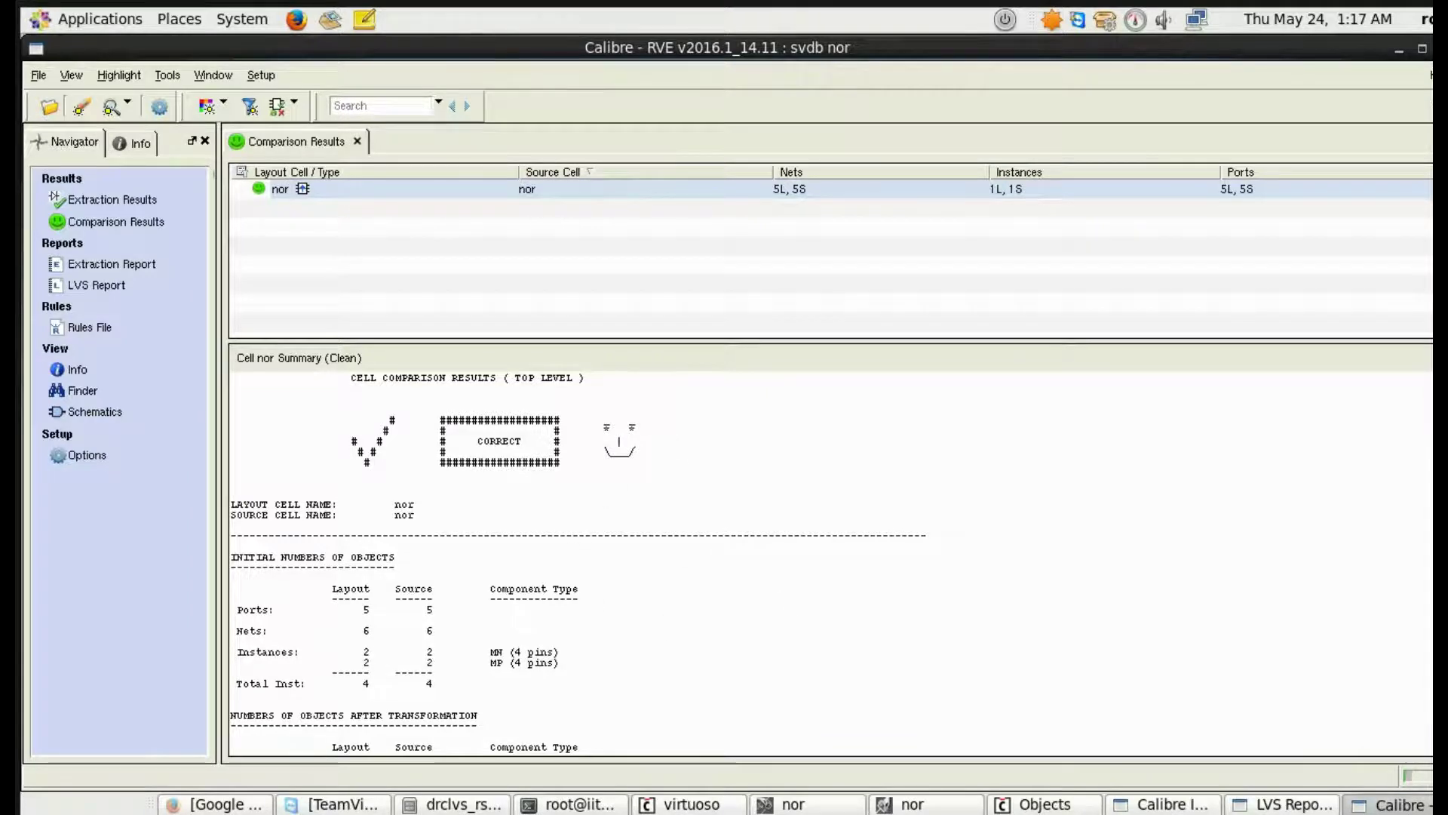
# Close the CORRECT RVE results, the LVS report and the nmLVS setup window.
pyautogui.click(1399, 49)
pyautogui.click(1422, 88)
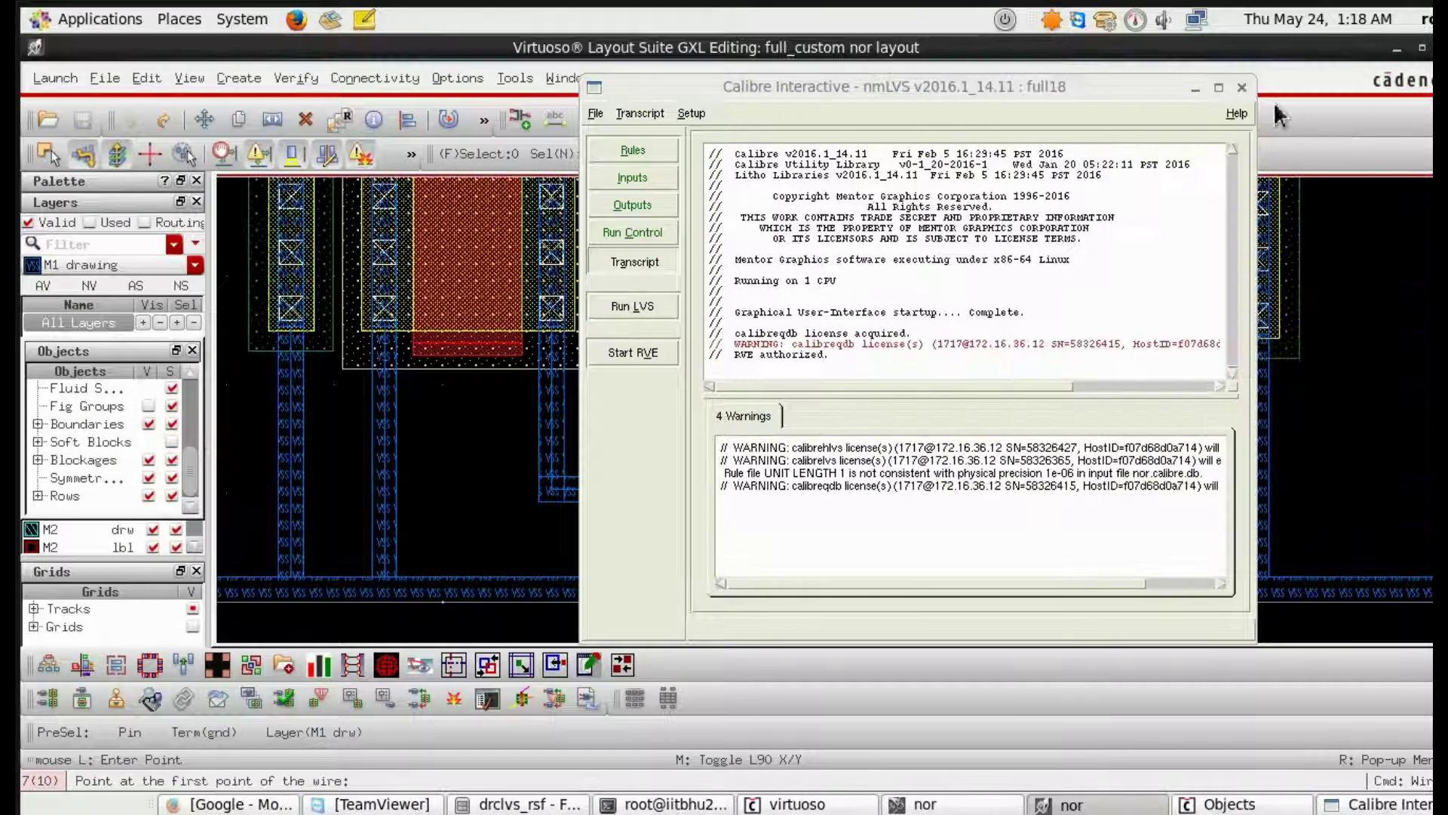
pyautogui.click(1242, 87)
# Close nmLVS without saving and load the full18 runset into Calibre PEX.
pyautogui.click(948, 412)
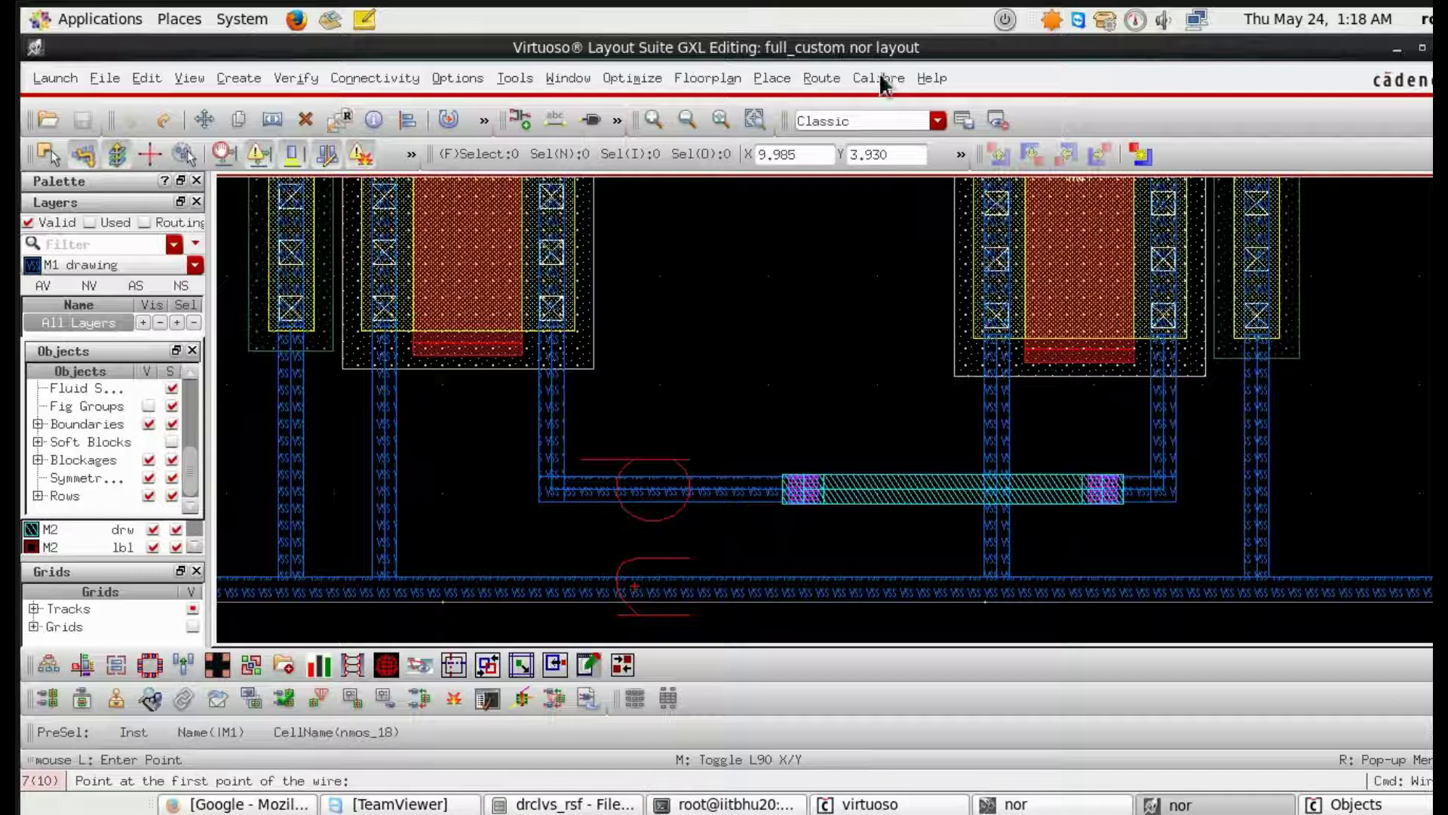
pyautogui.click(884, 78)
pyautogui.click(900, 186)
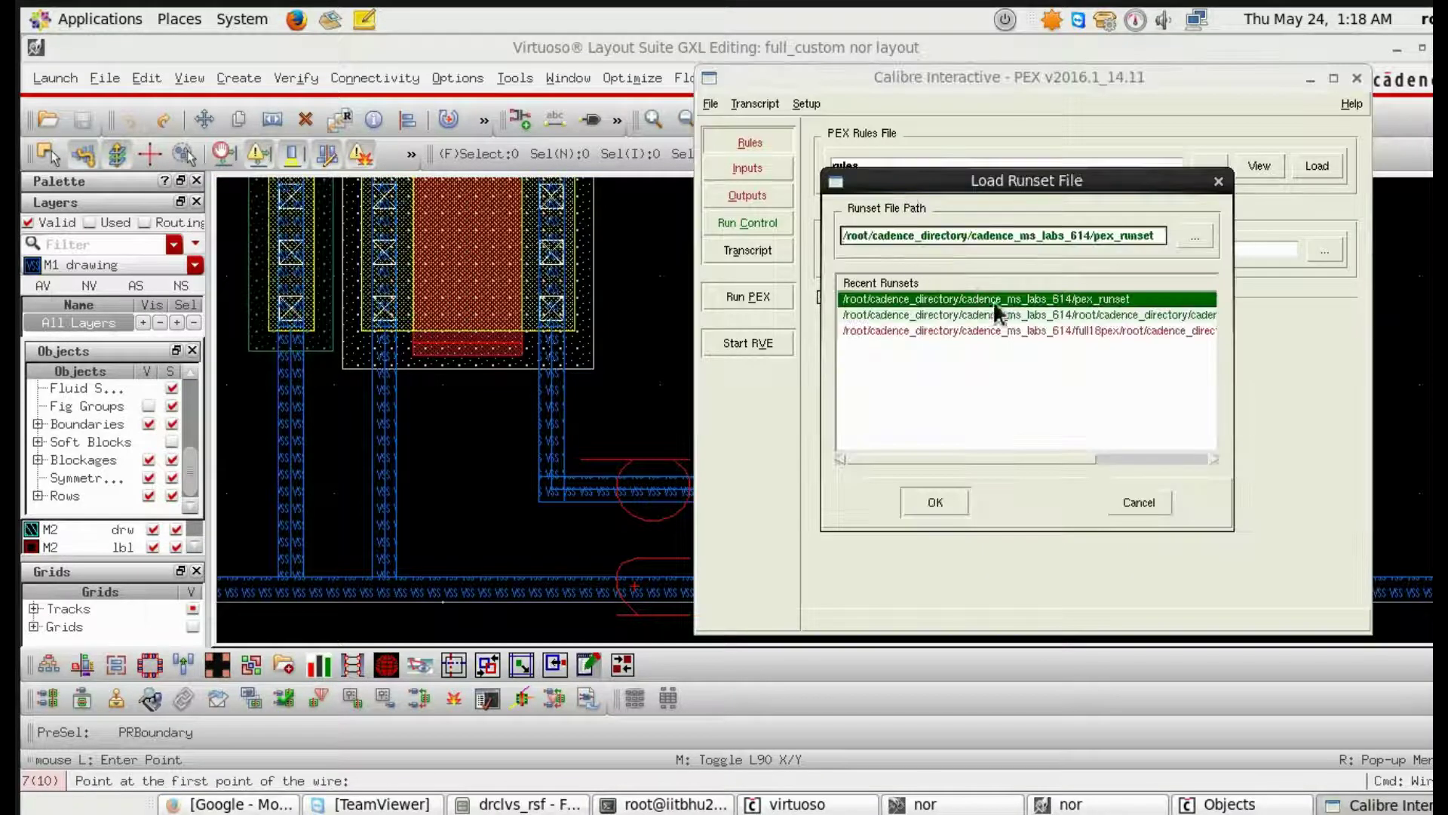
pyautogui.click(996, 315)
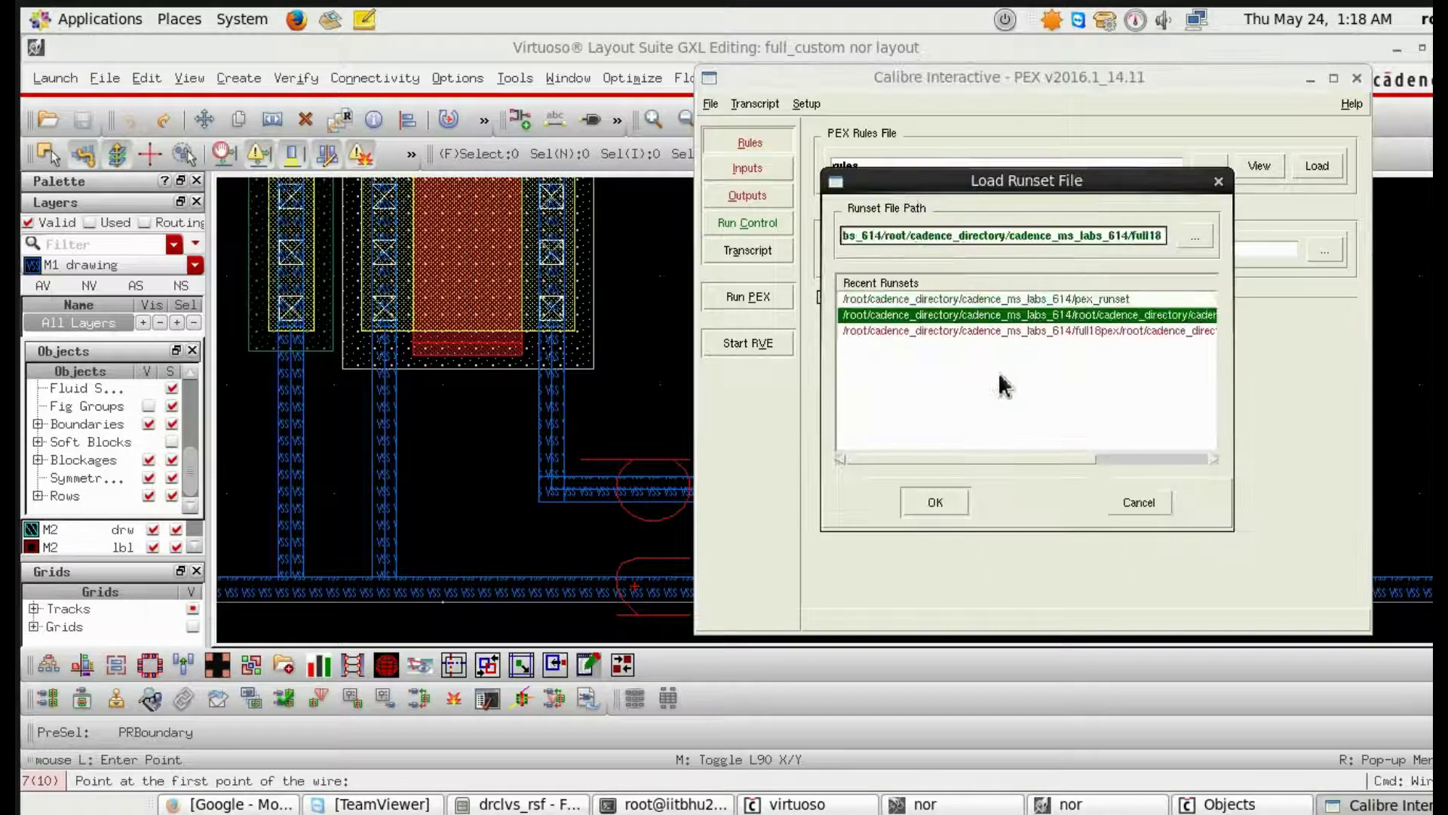
pyautogui.click(936, 502)
pyautogui.click(747, 169)
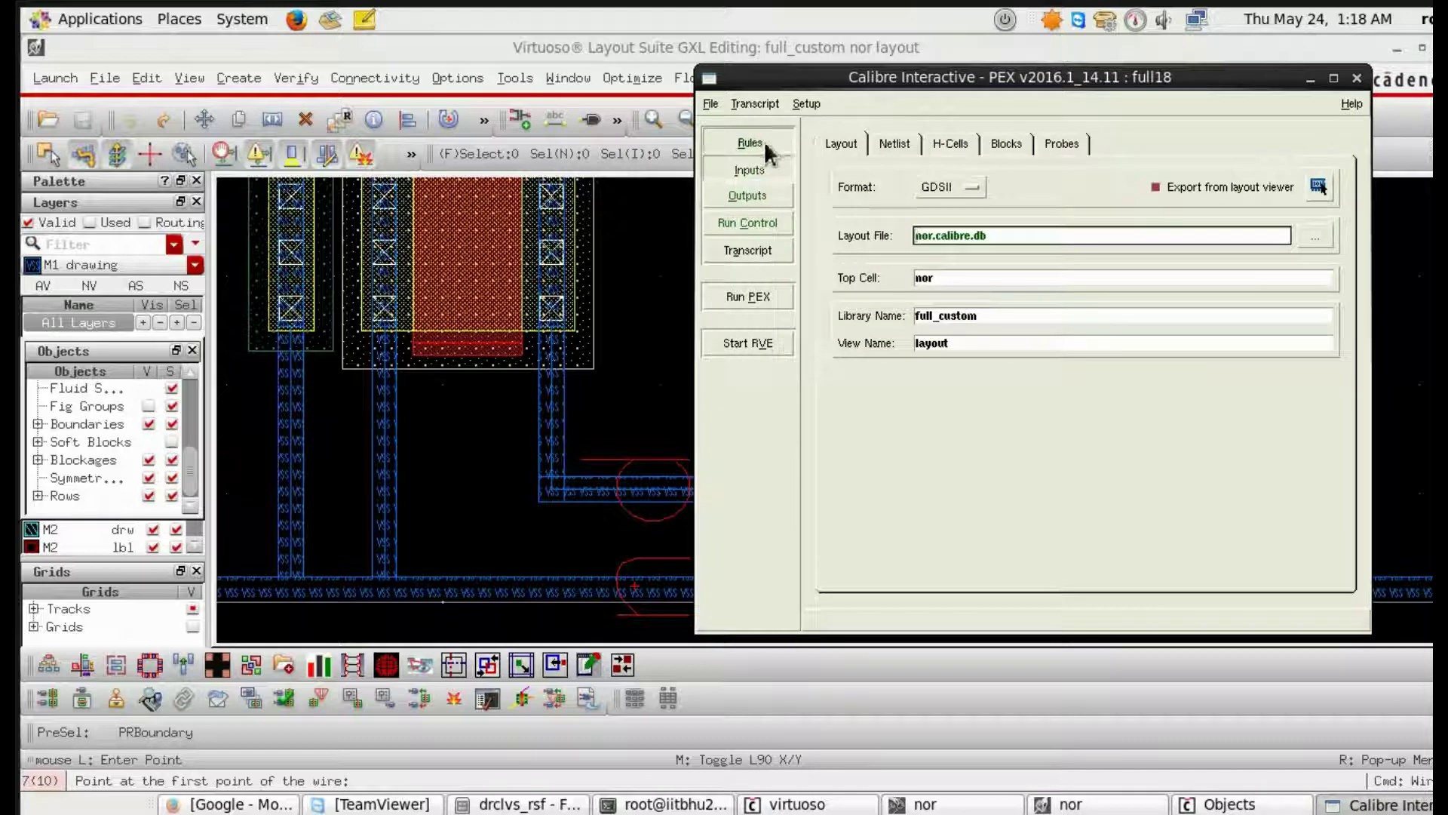
# Review the PEX rules file, run directory, layout input and source netlist settings.
pyautogui.click(764, 147)
pyautogui.moveTo(1167, 172); pyautogui.dragTo(1107, 175)
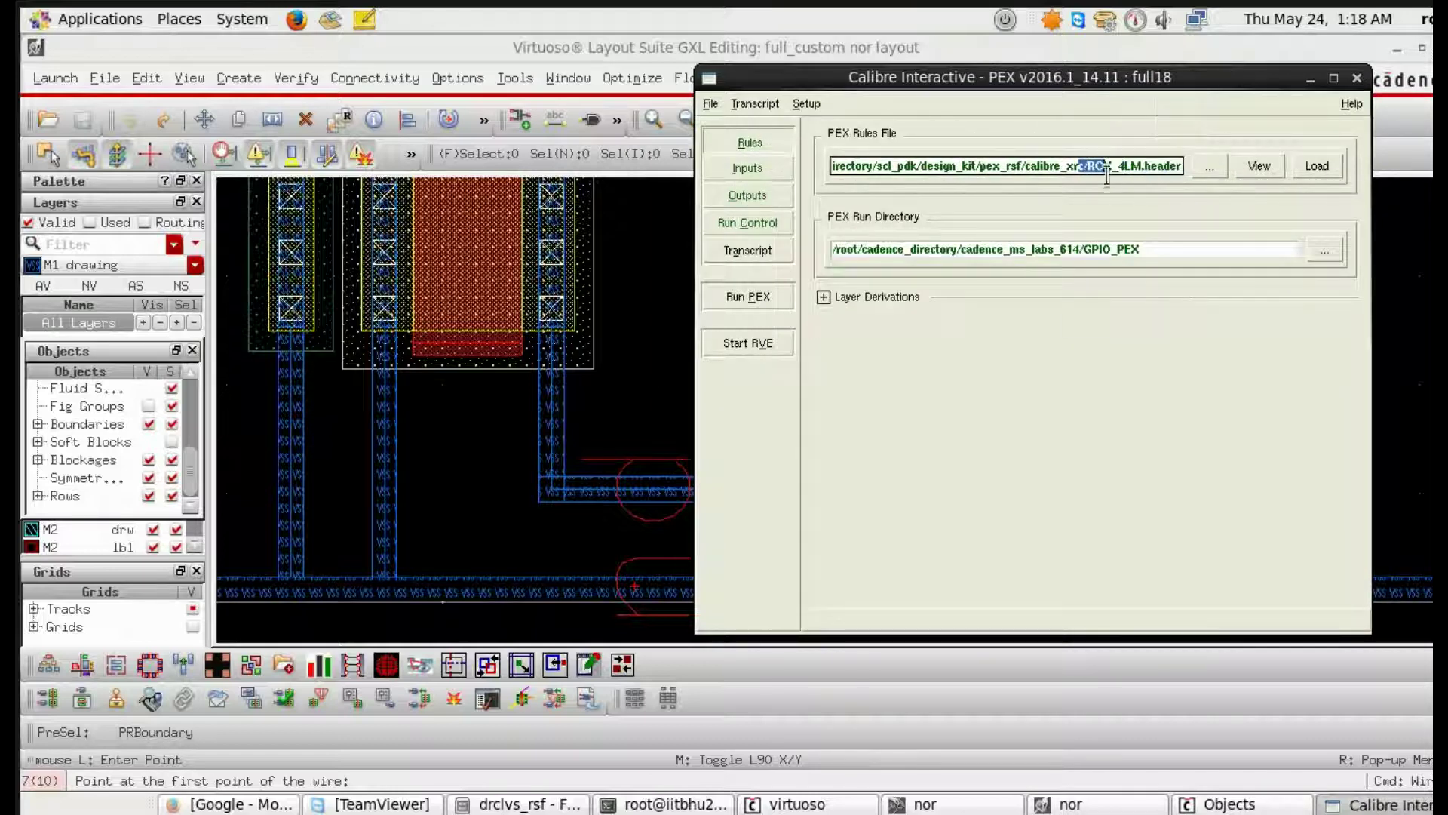
pyautogui.click(1145, 165)
pyautogui.moveTo(1086, 251); pyautogui.dragTo(1152, 249)
pyautogui.click(1159, 255)
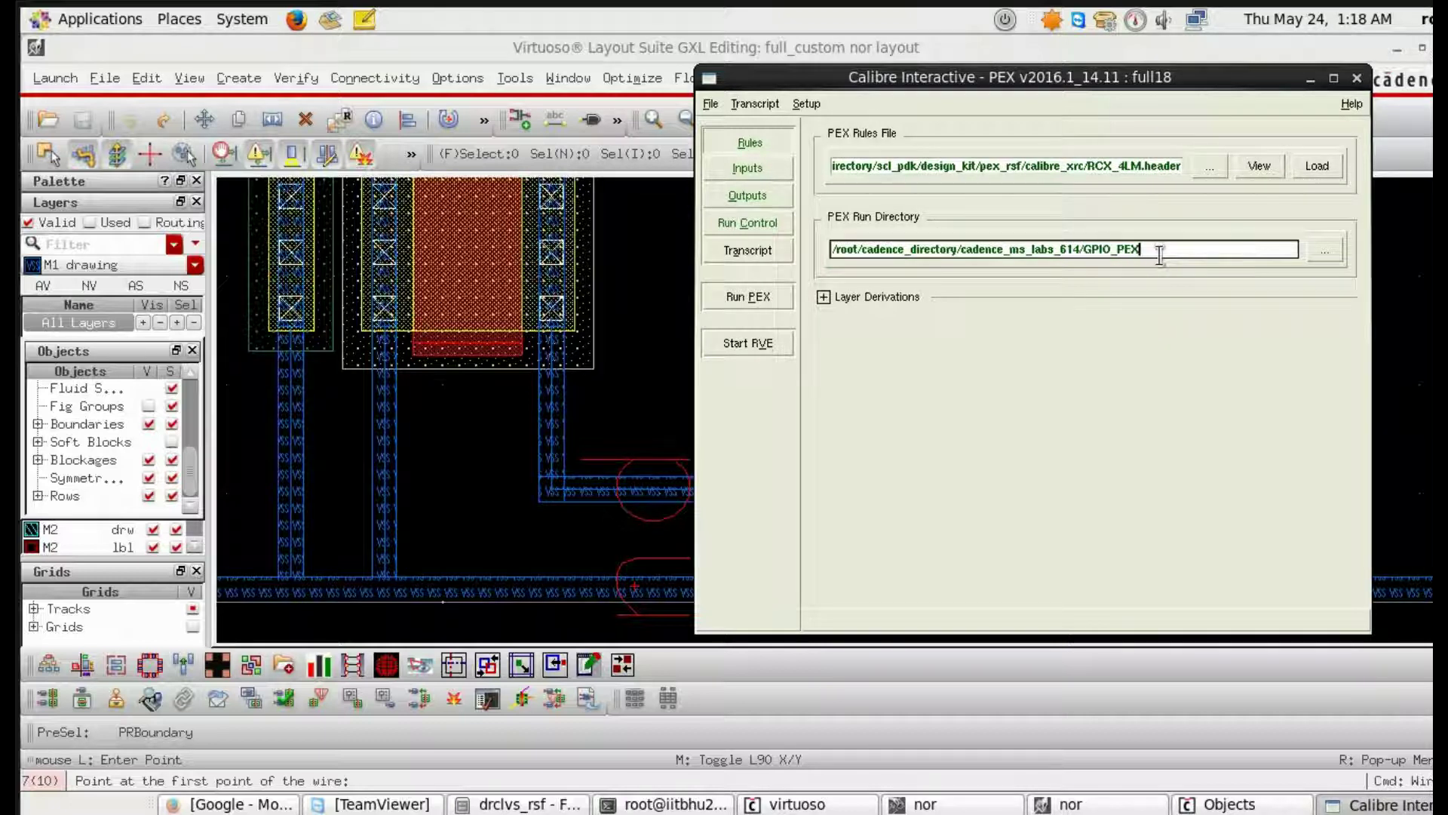
pyautogui.click(769, 172)
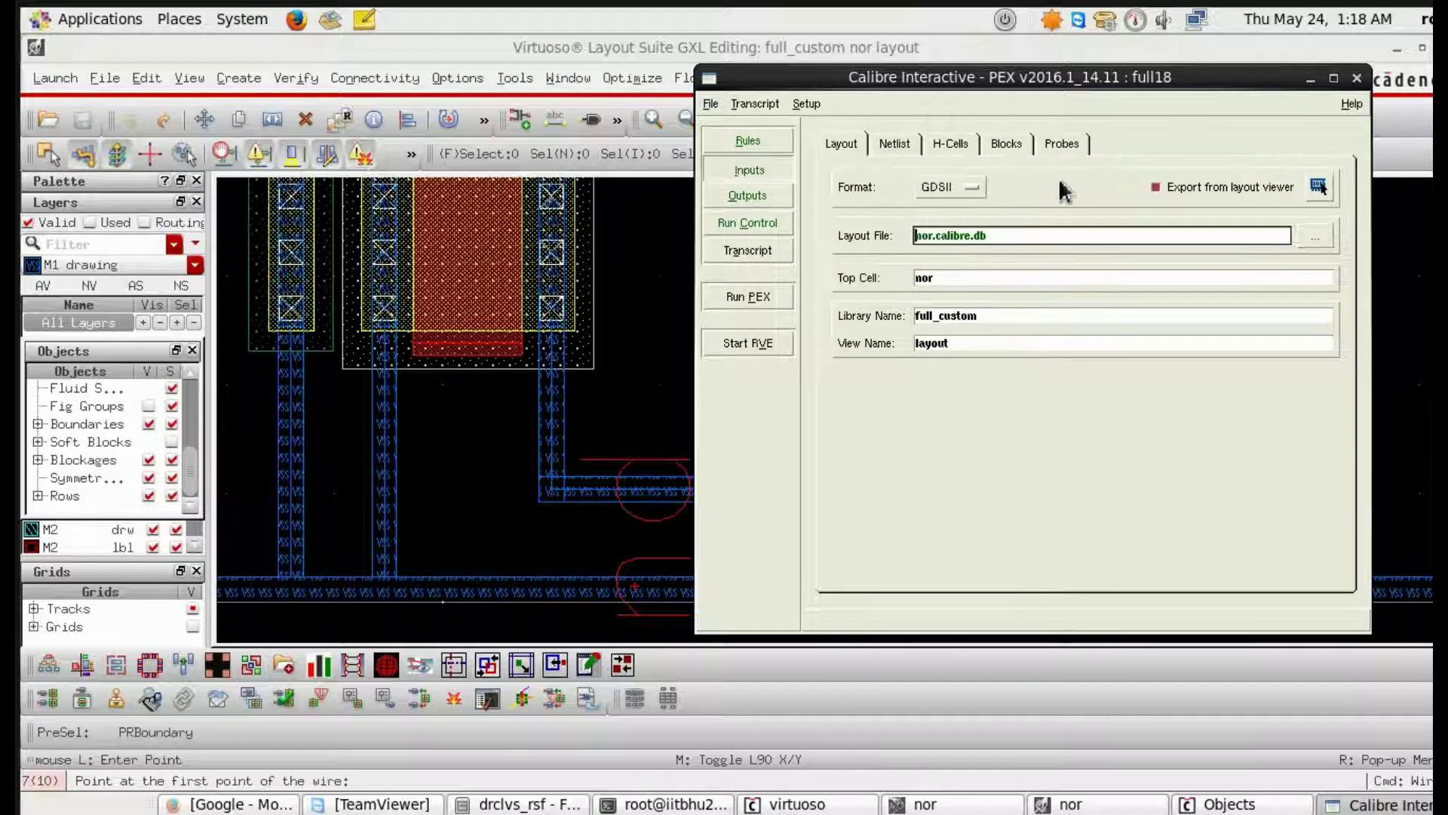
pyautogui.click(905, 145)
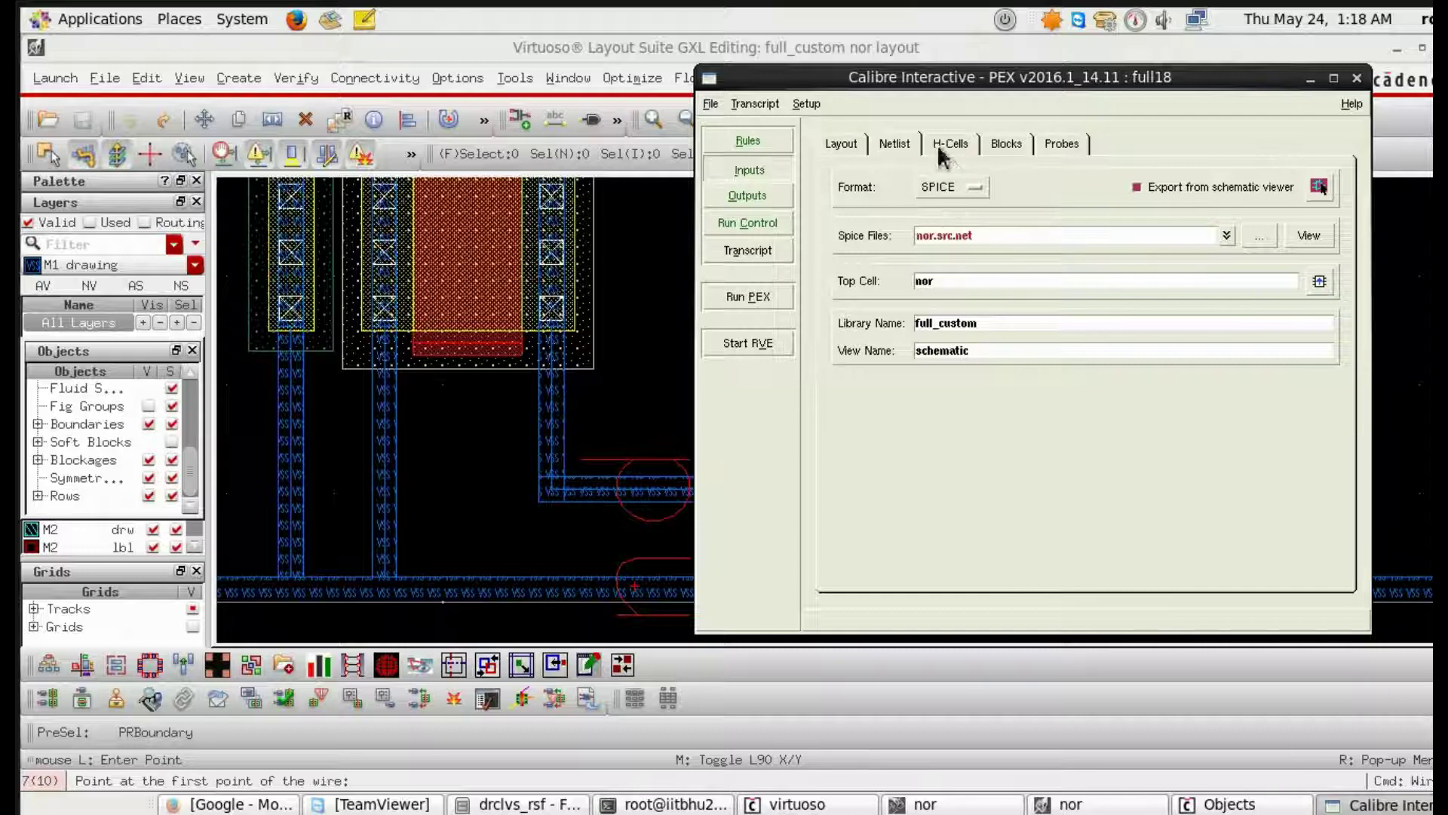
# Change the nor.pex.netlist output format from HSPICE to CALIBREVIEW.
pyautogui.click(762, 197)
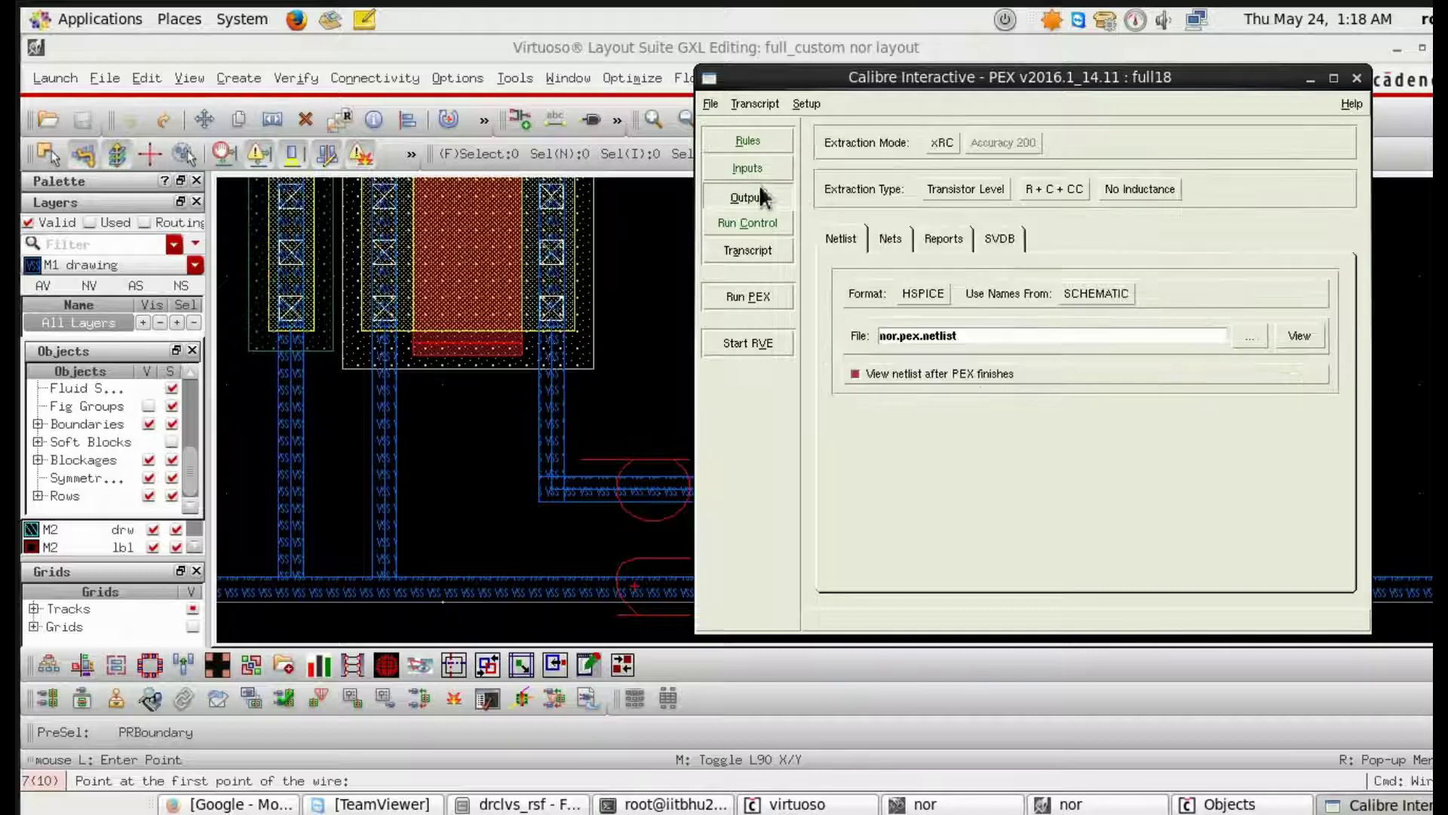
pyautogui.click(923, 294)
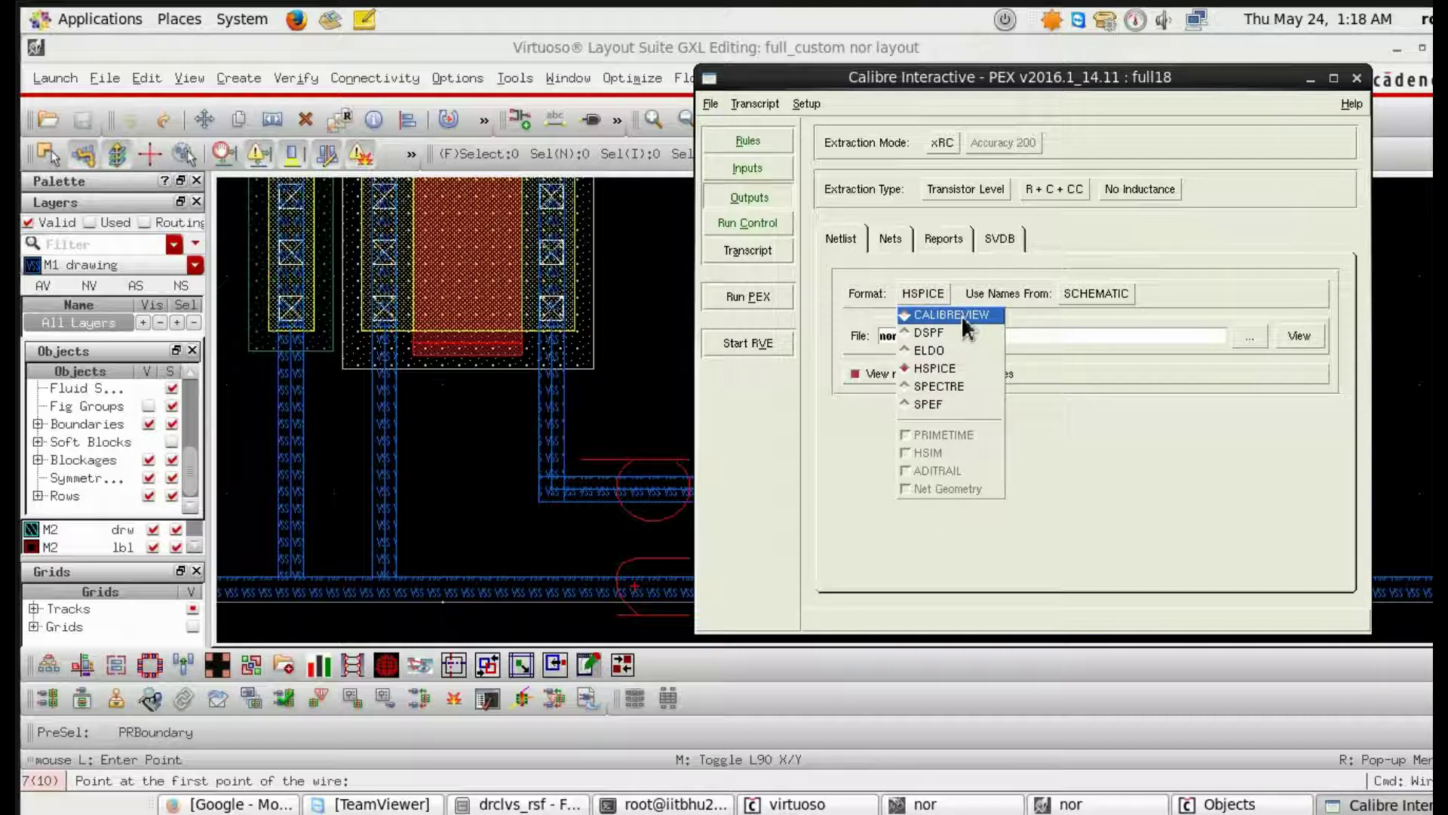
pyautogui.click(961, 315)
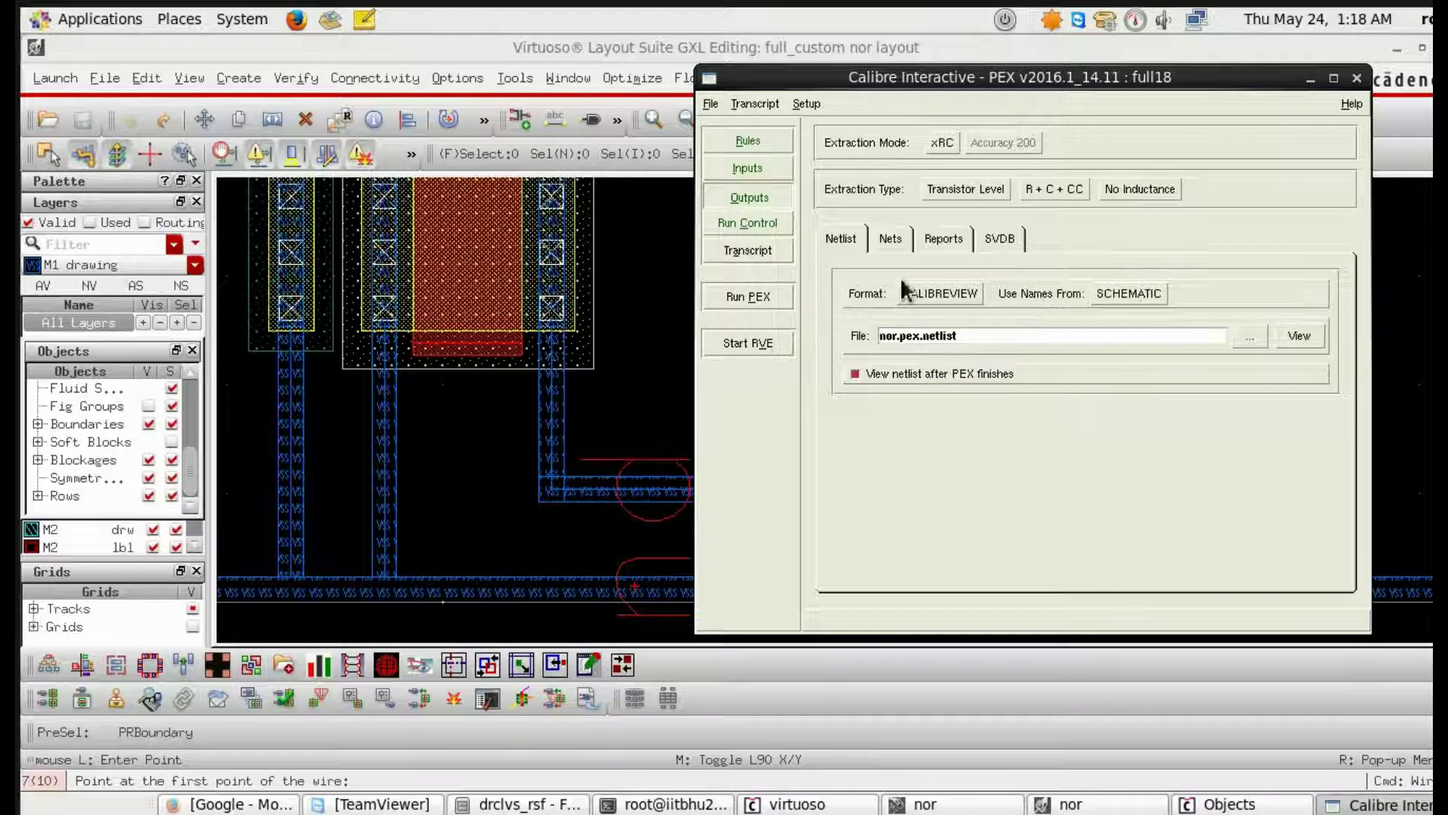
# Run the PEX extraction and list the nor property-error discrepancies in RVE.
pyautogui.click(747, 294)
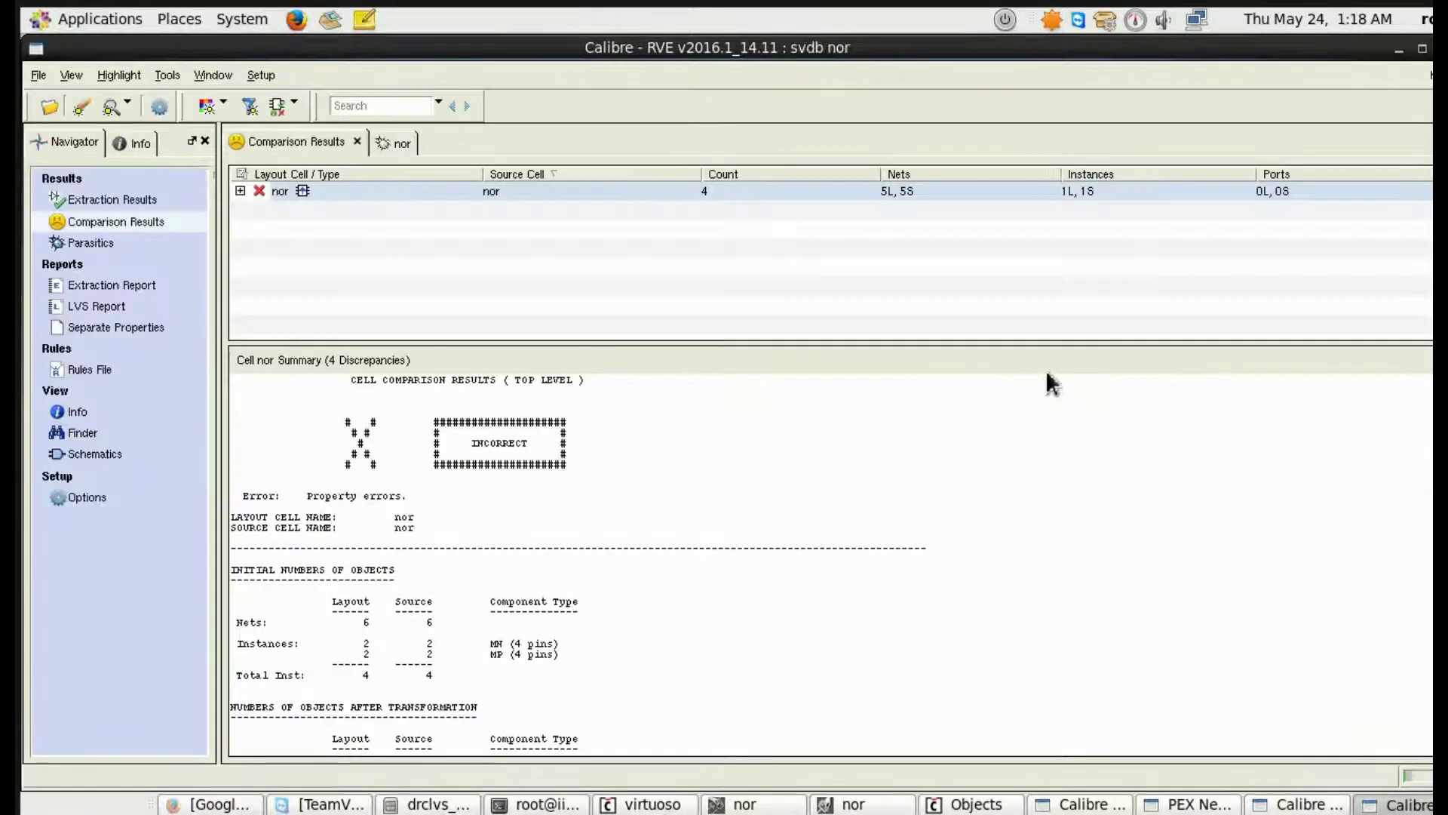
pyautogui.click(241, 191)
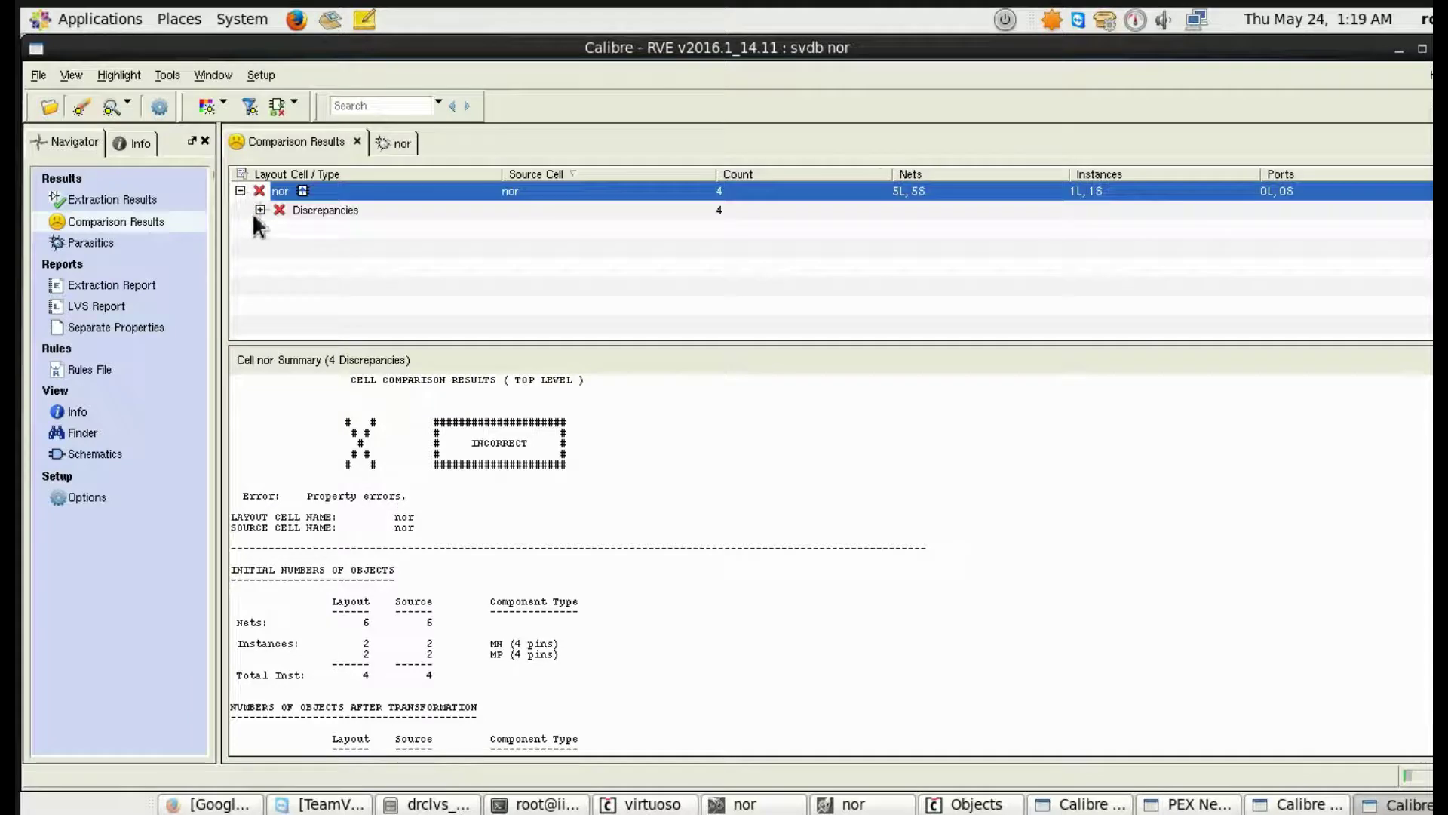
pyautogui.click(261, 210)
pyautogui.doubleClick(304, 229)
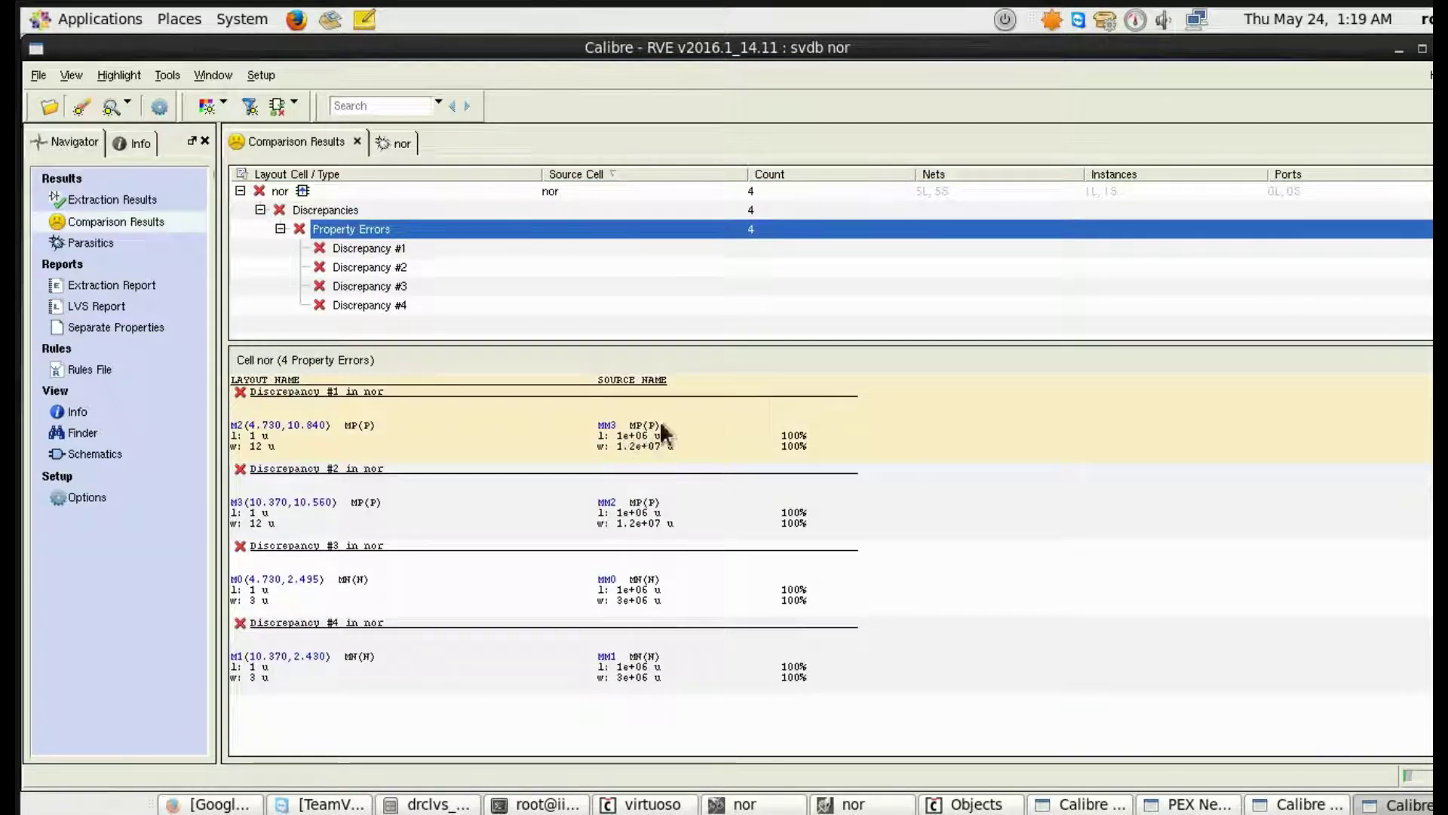
# Close the Calibre View Setup dialog and inspect the details of Discrepancy #1.
pyautogui.click(1398, 49)
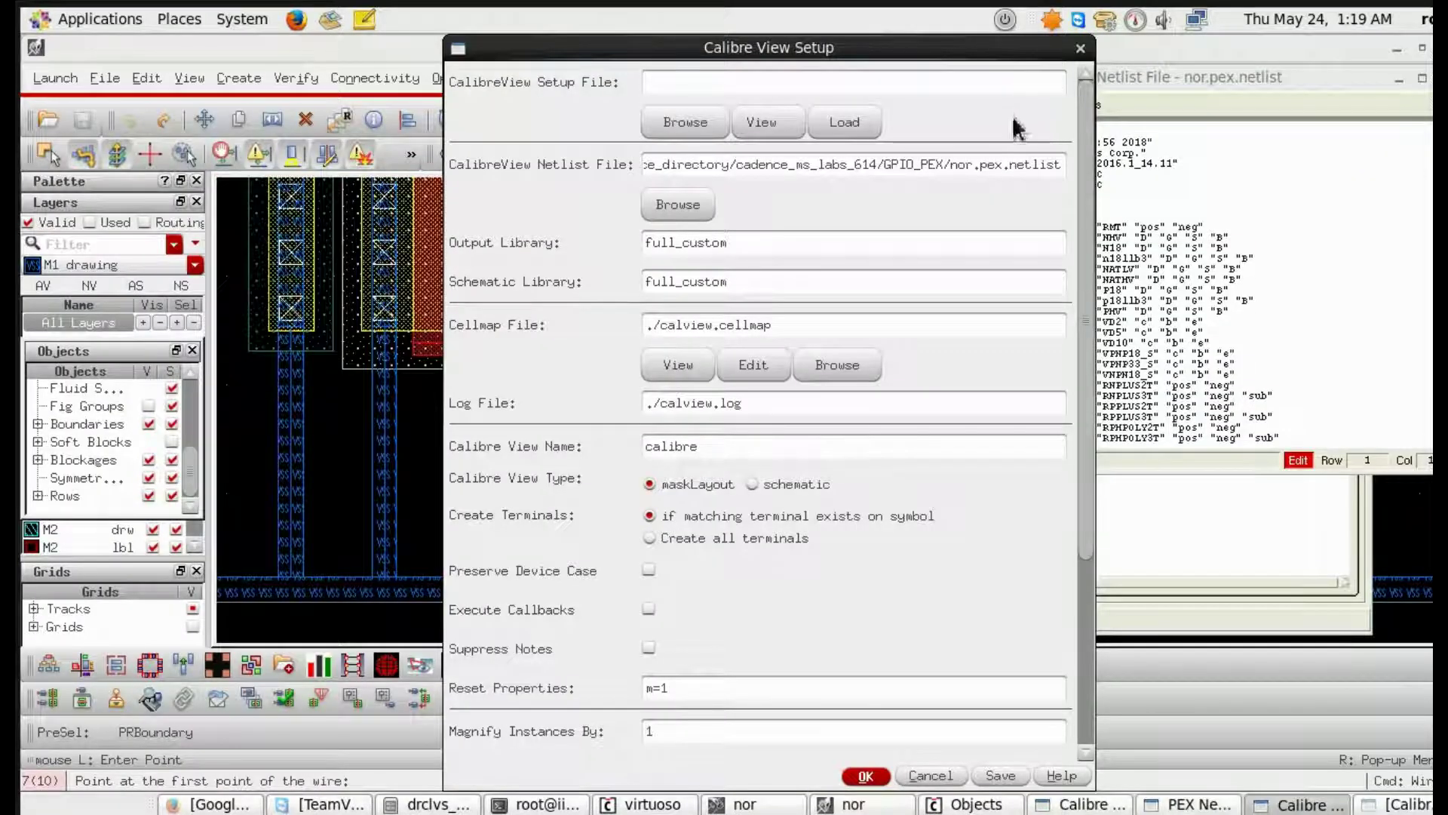
pyautogui.click(1080, 50)
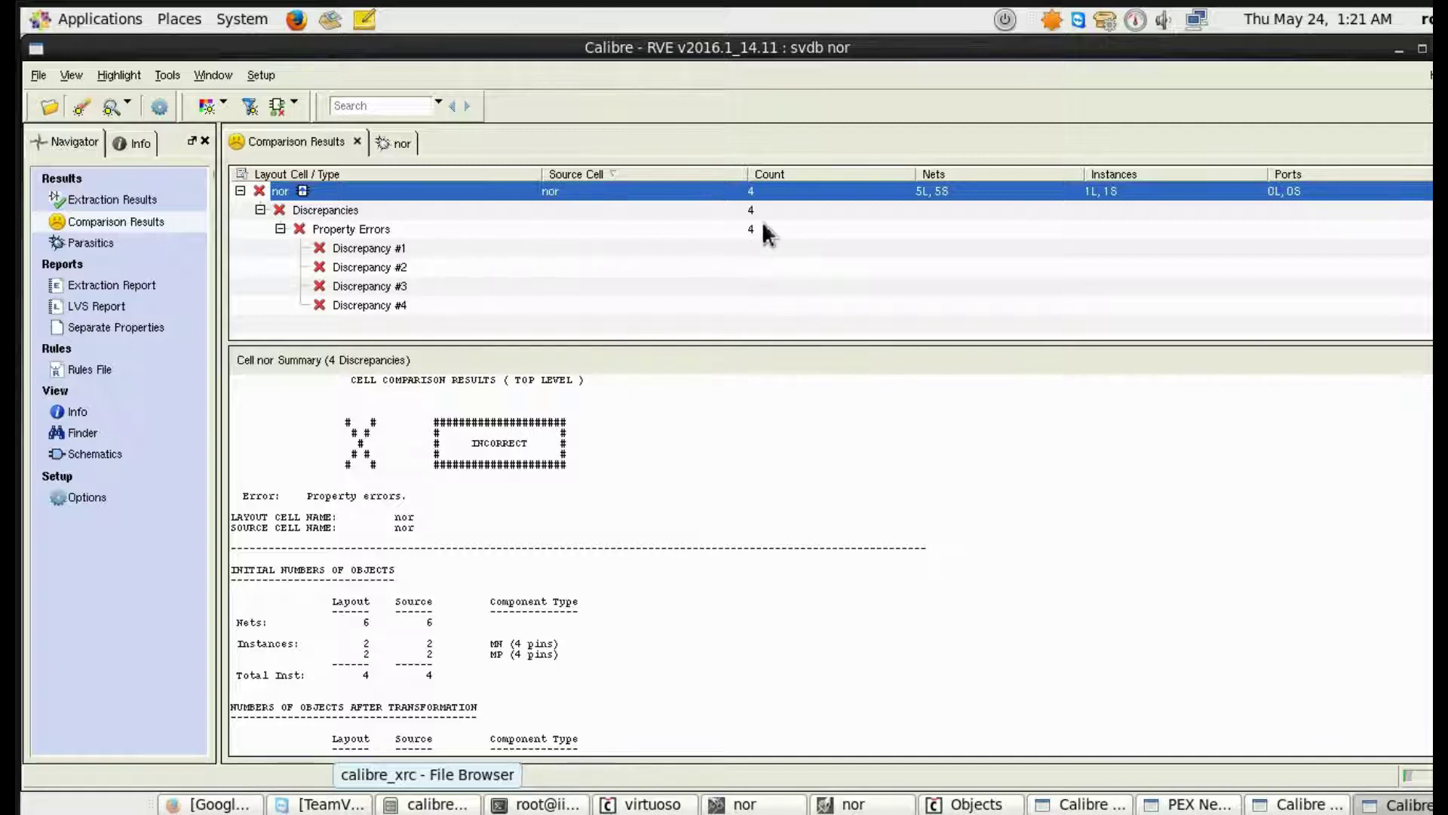
pyautogui.click(383, 252)
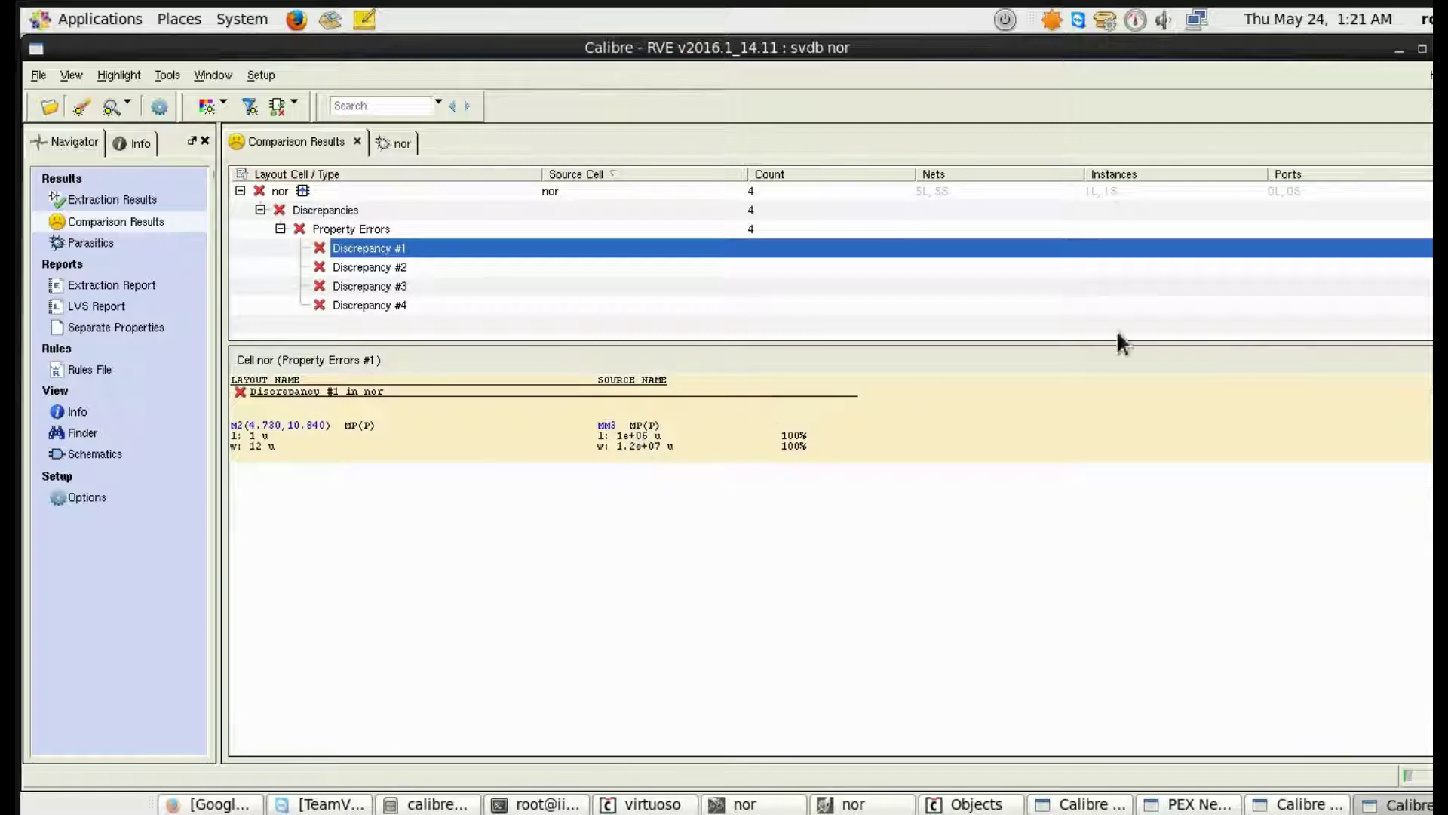
# Put away the RVE, PEX netlist and setup windows to reach the calibre_xrc rules folder.
pyautogui.click(1398, 50)
pyautogui.click(1399, 79)
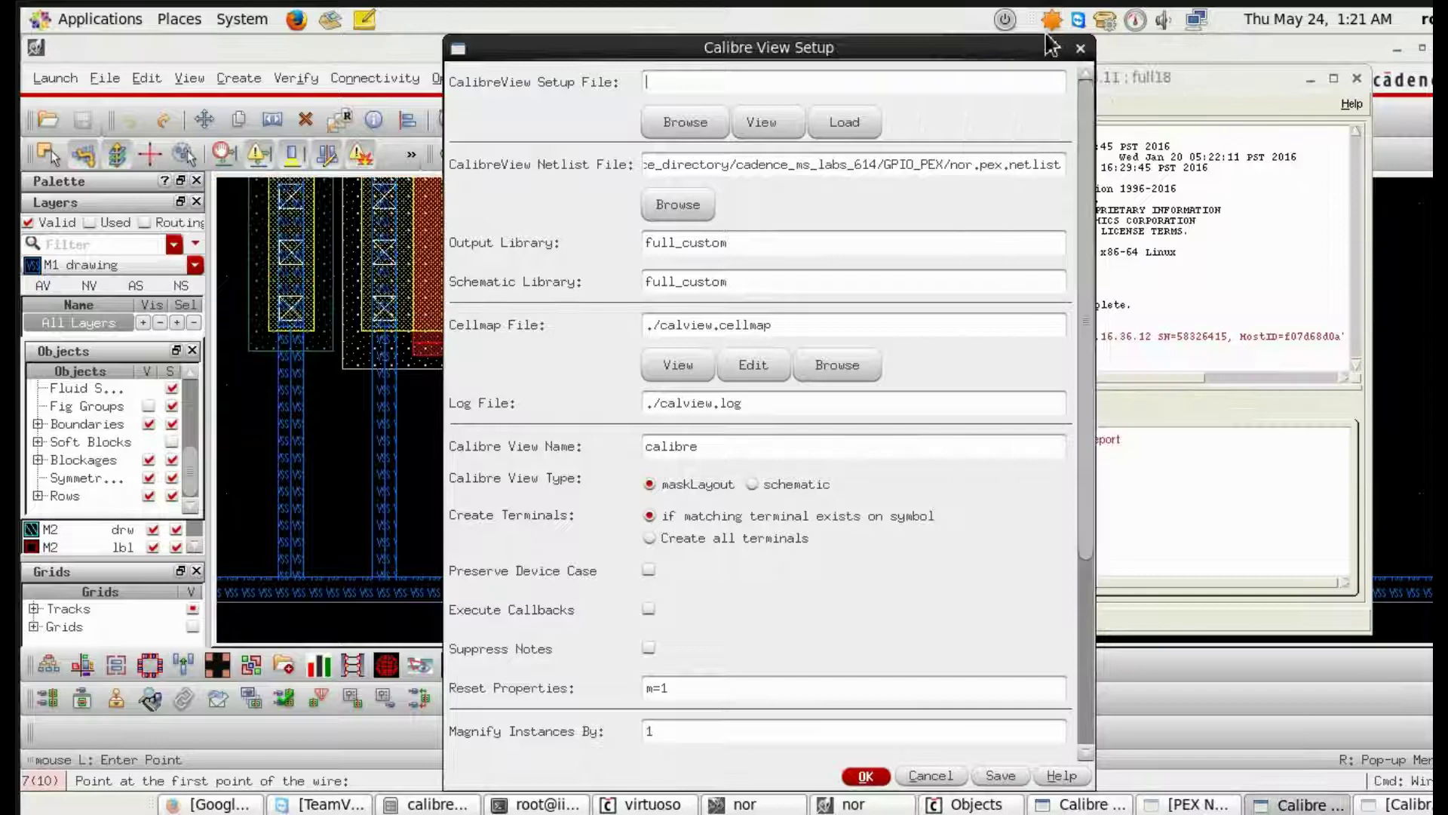
pyautogui.click(1080, 48)
pyautogui.click(1310, 78)
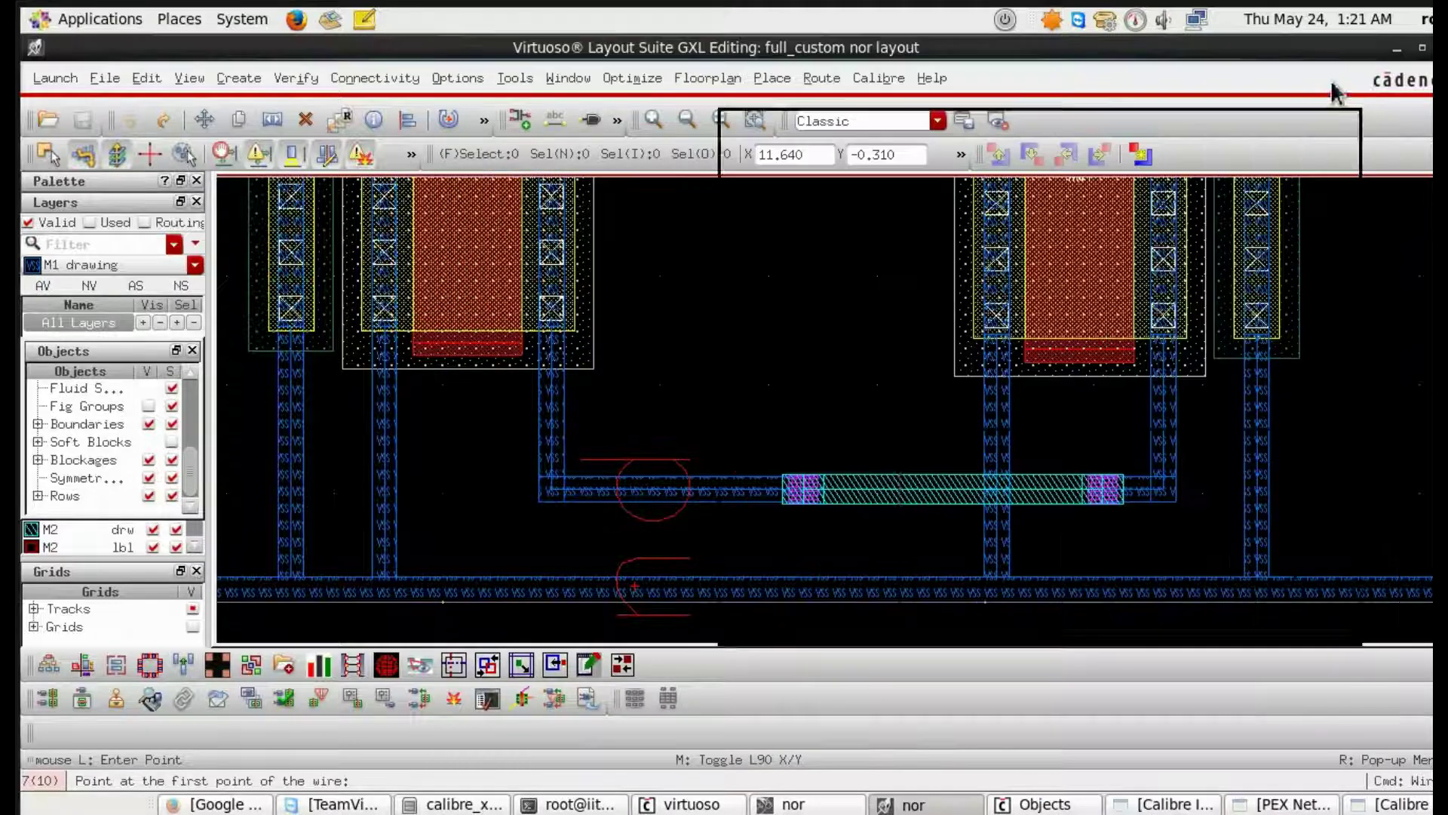
pyautogui.click(450, 804)
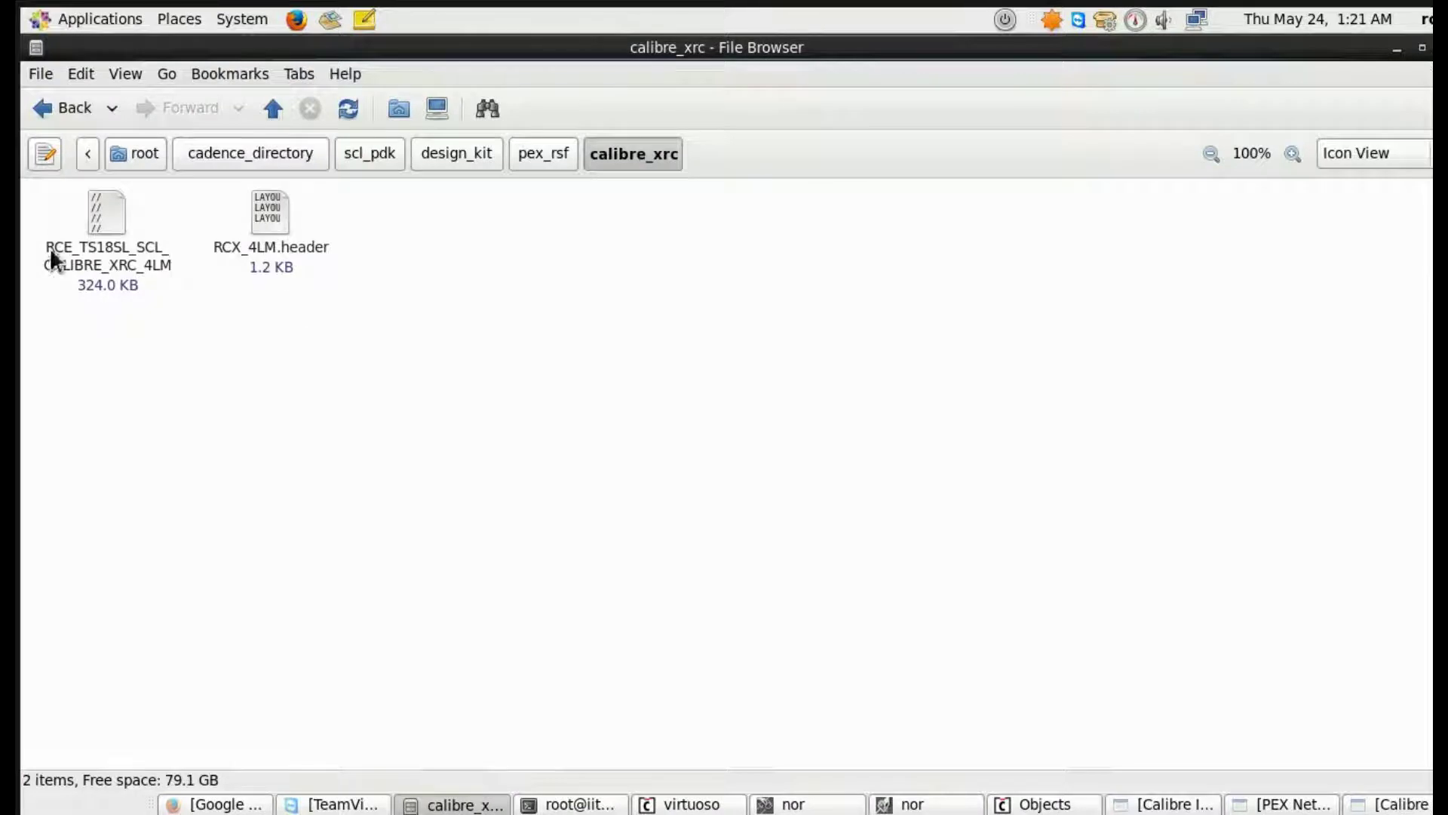
# Add 'UNIT LENGTH 1' on line 9 of RCX_4LM.header in gedit, save, and return to the nor layout.
pyautogui.doubleClick(267, 220)
pyautogui.click(726, 502)
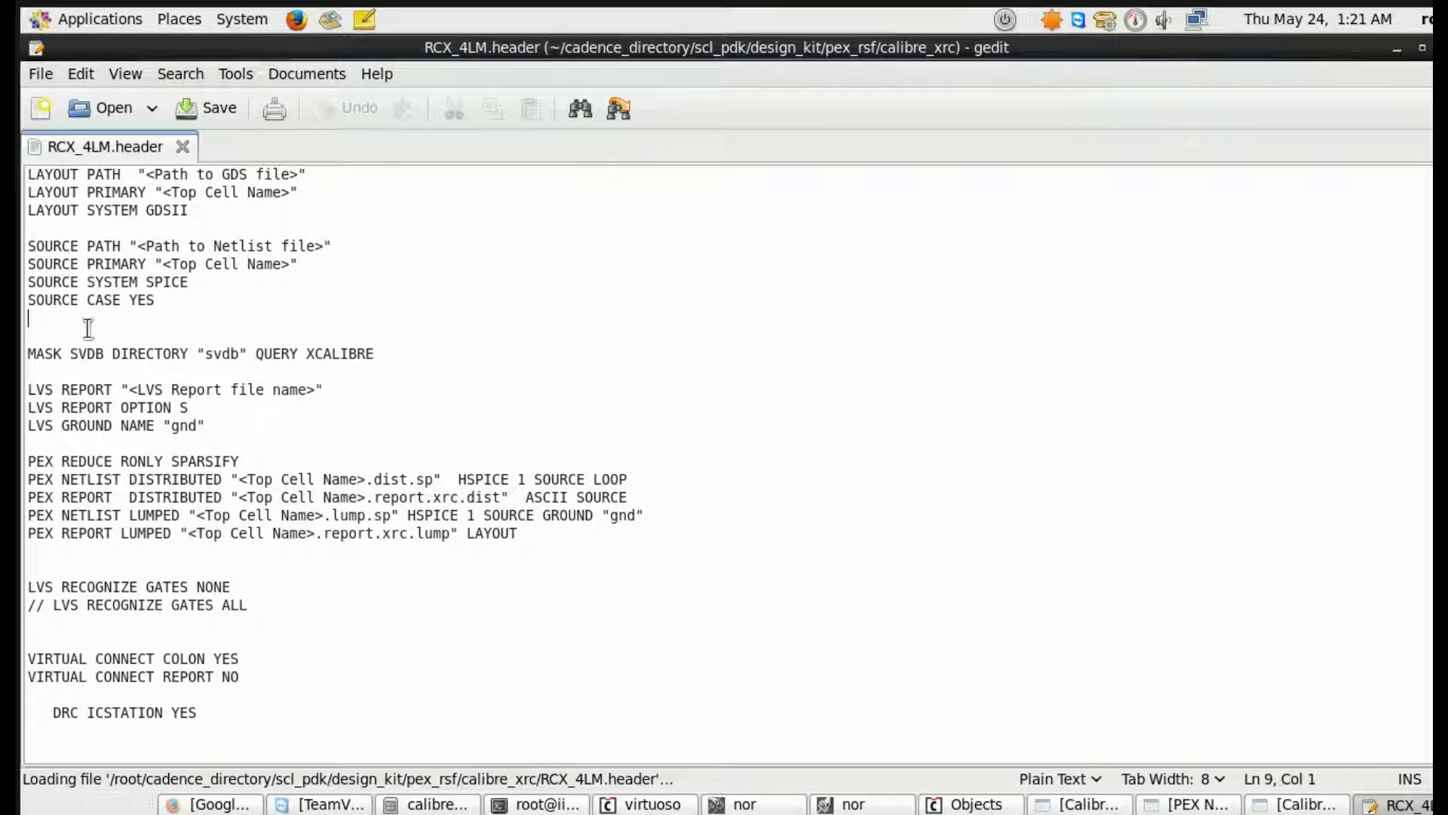
pyautogui.write('UNIT LENTH')
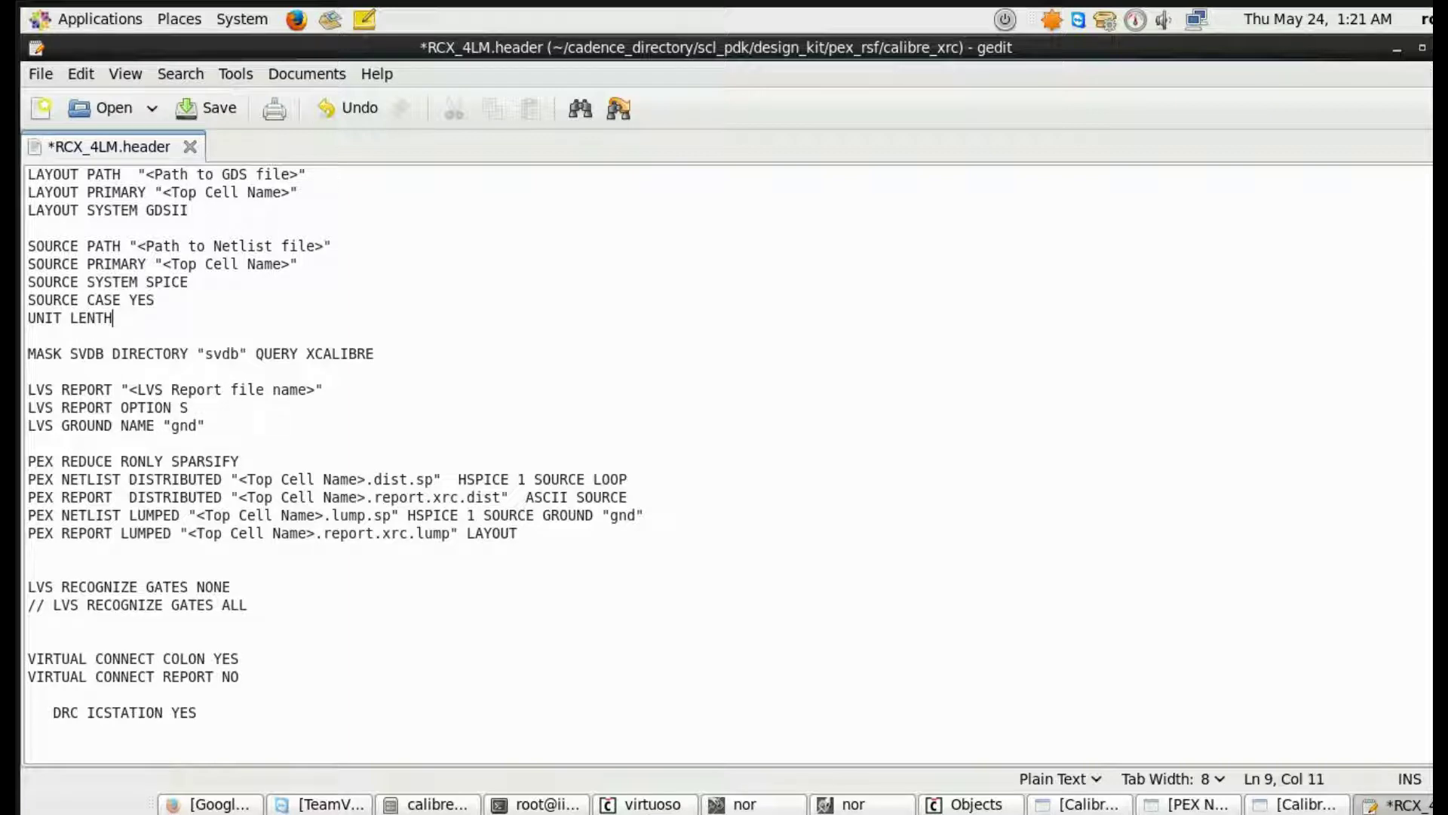
pyautogui.press('BackSpace')
pyautogui.press('BackSpace')
pyautogui.write('GTH 1')
pyautogui.click(217, 109)
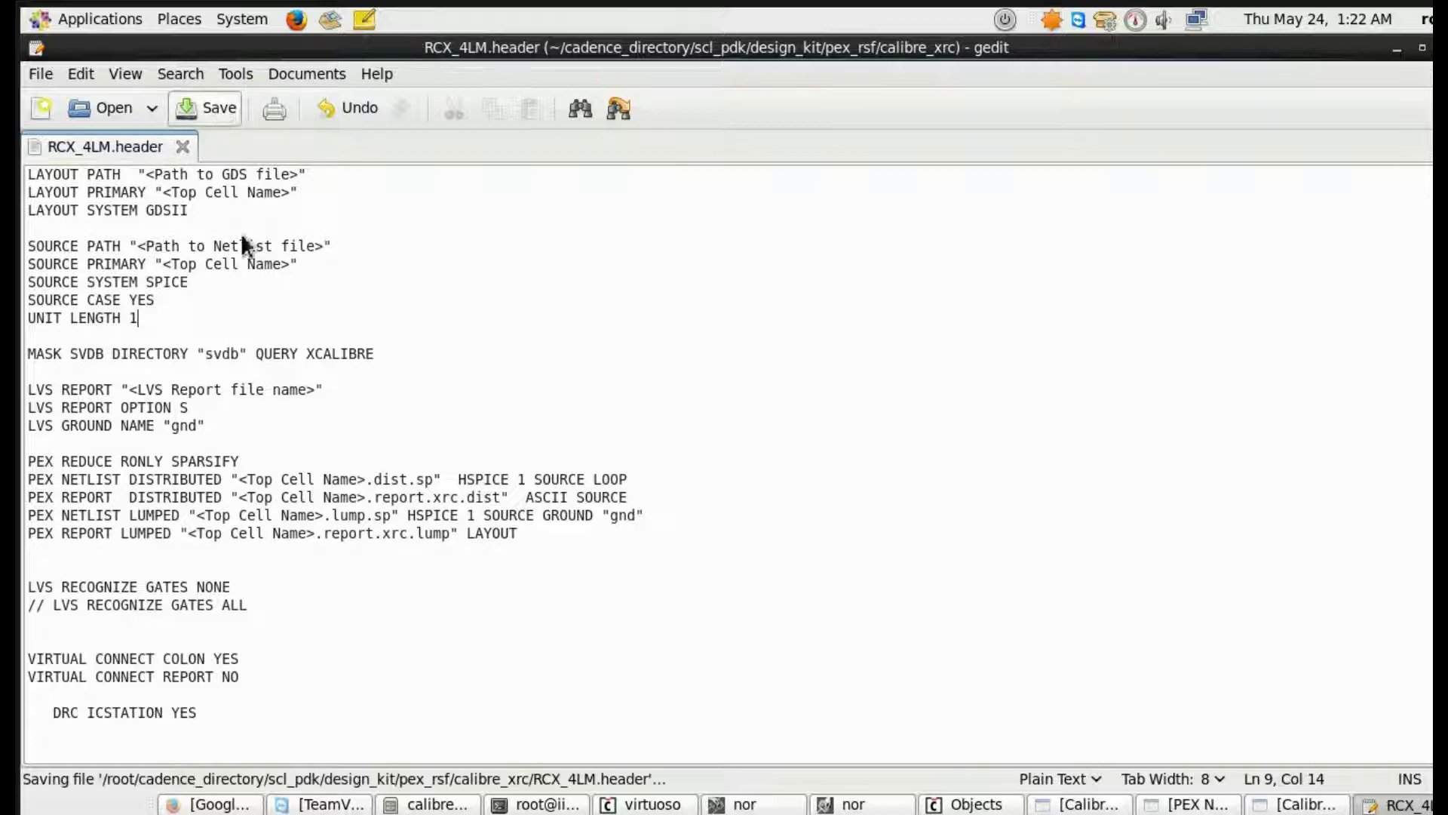
pyautogui.click(859, 805)
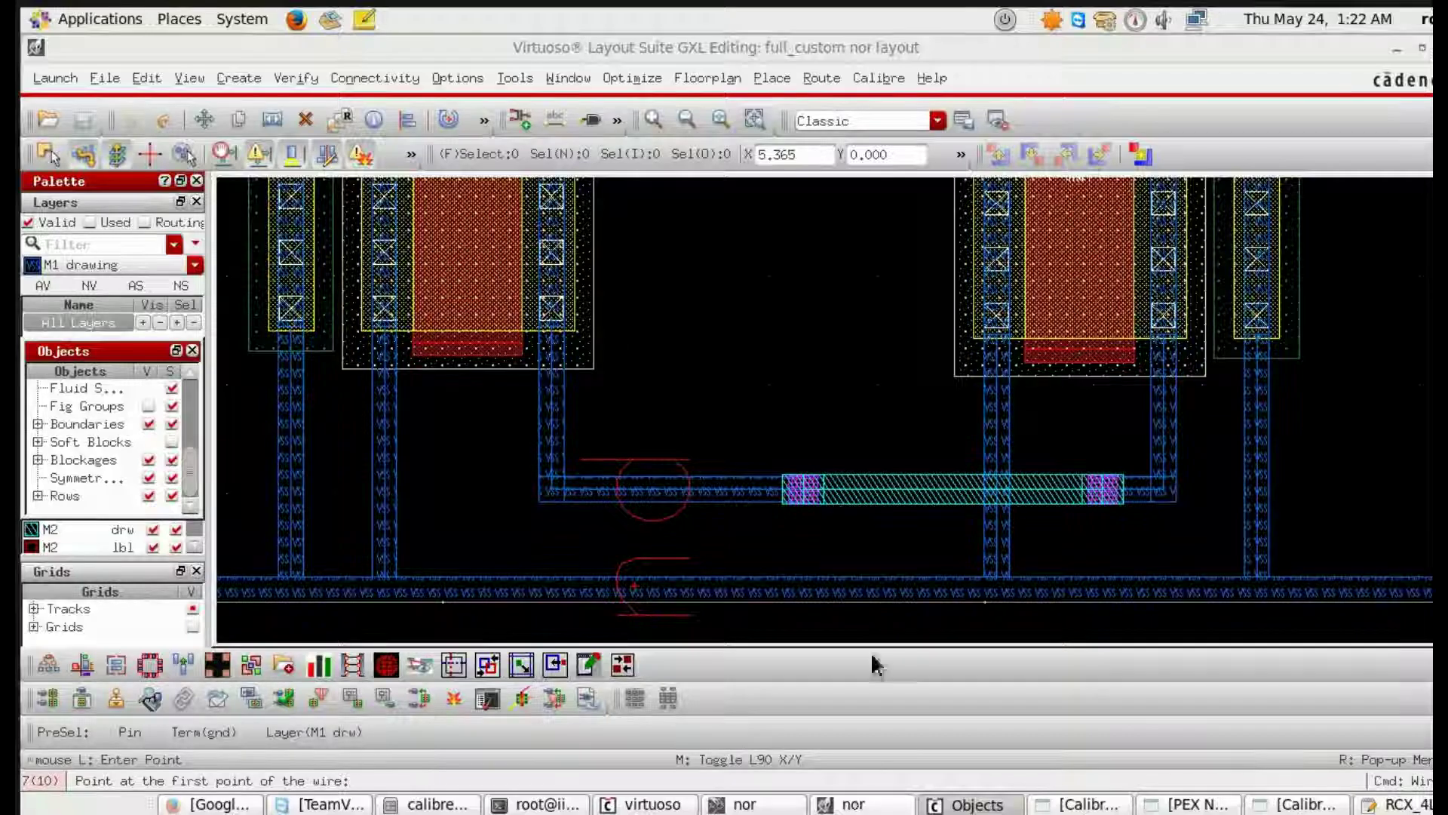
# Rerun the PEX extraction, overwriting the existing layout export file.
pyautogui.click(1092, 806)
pyautogui.click(743, 296)
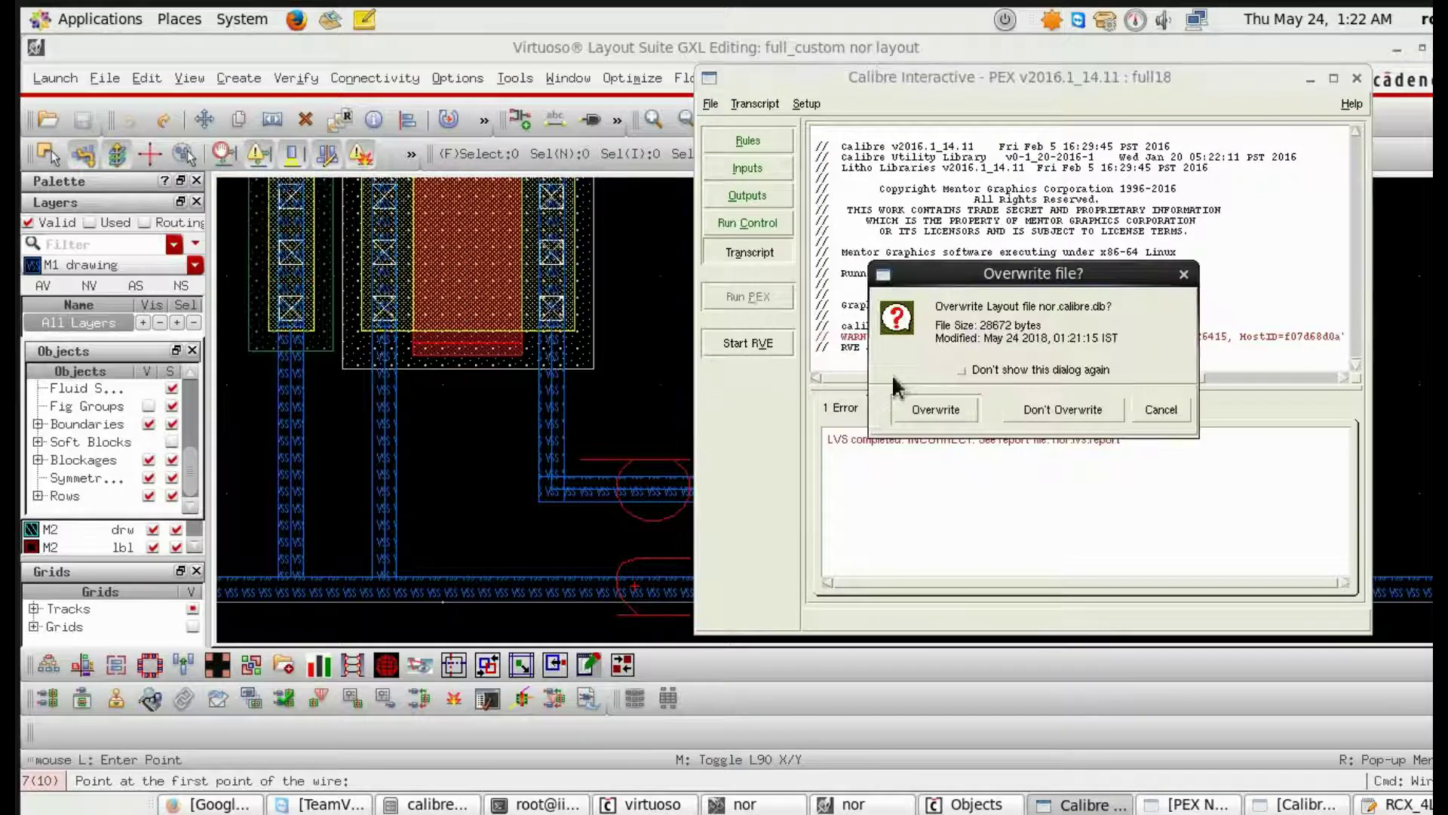
pyautogui.click(920, 411)
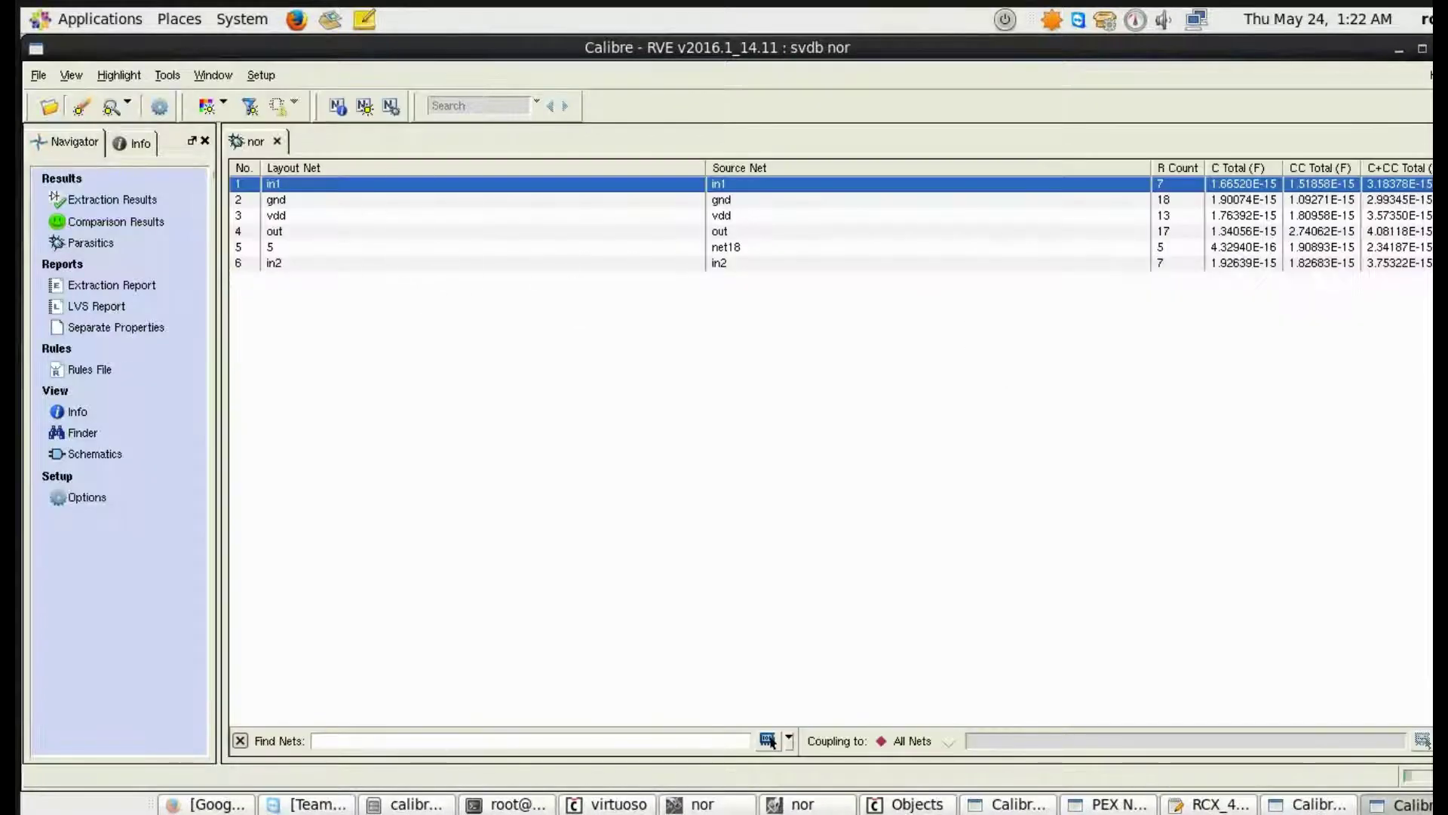
# Check that the nor LVS comparison reads CORRECT, then minimize RVE.
pyautogui.click(97, 222)
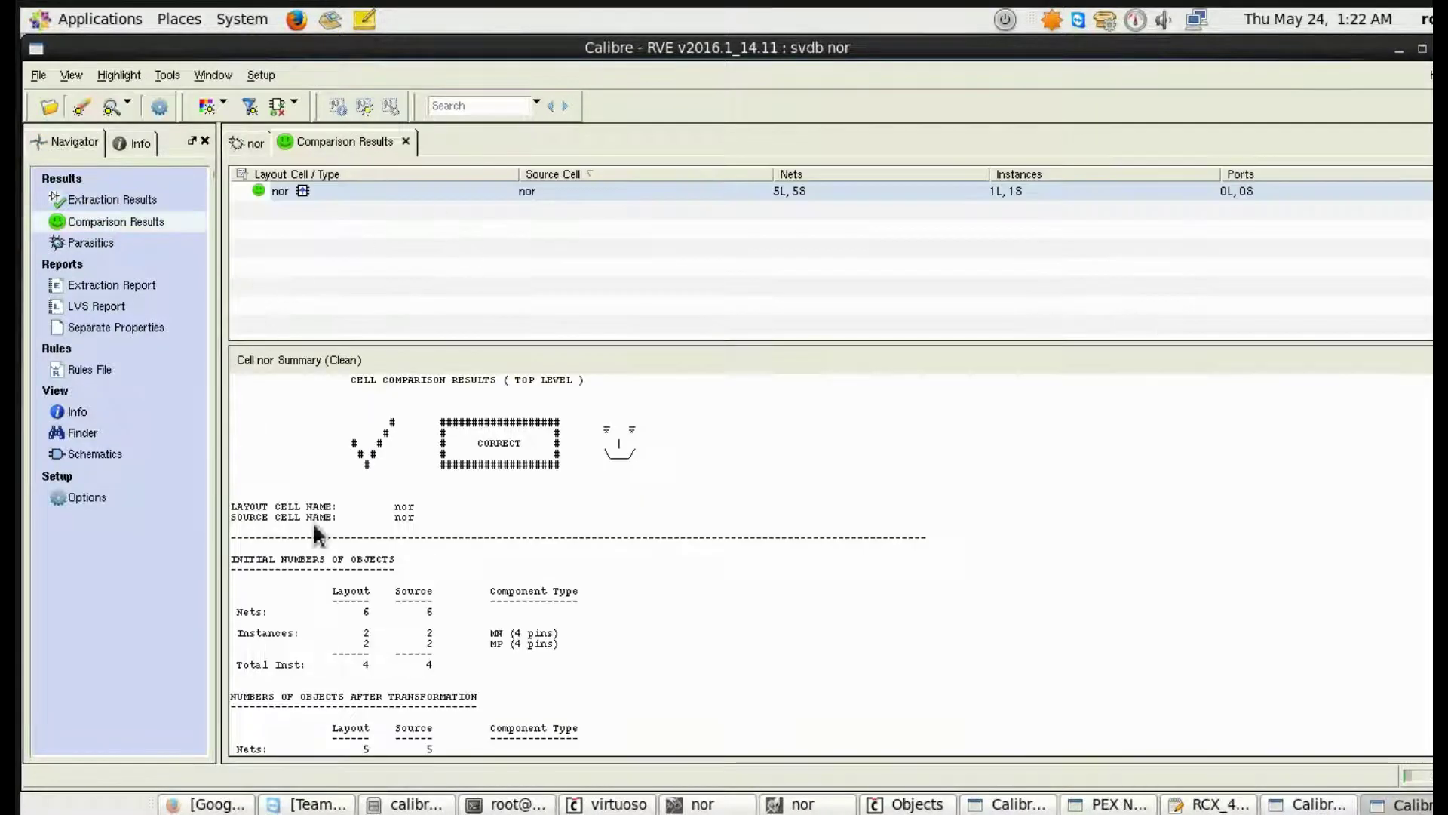
pyautogui.click(299, 197)
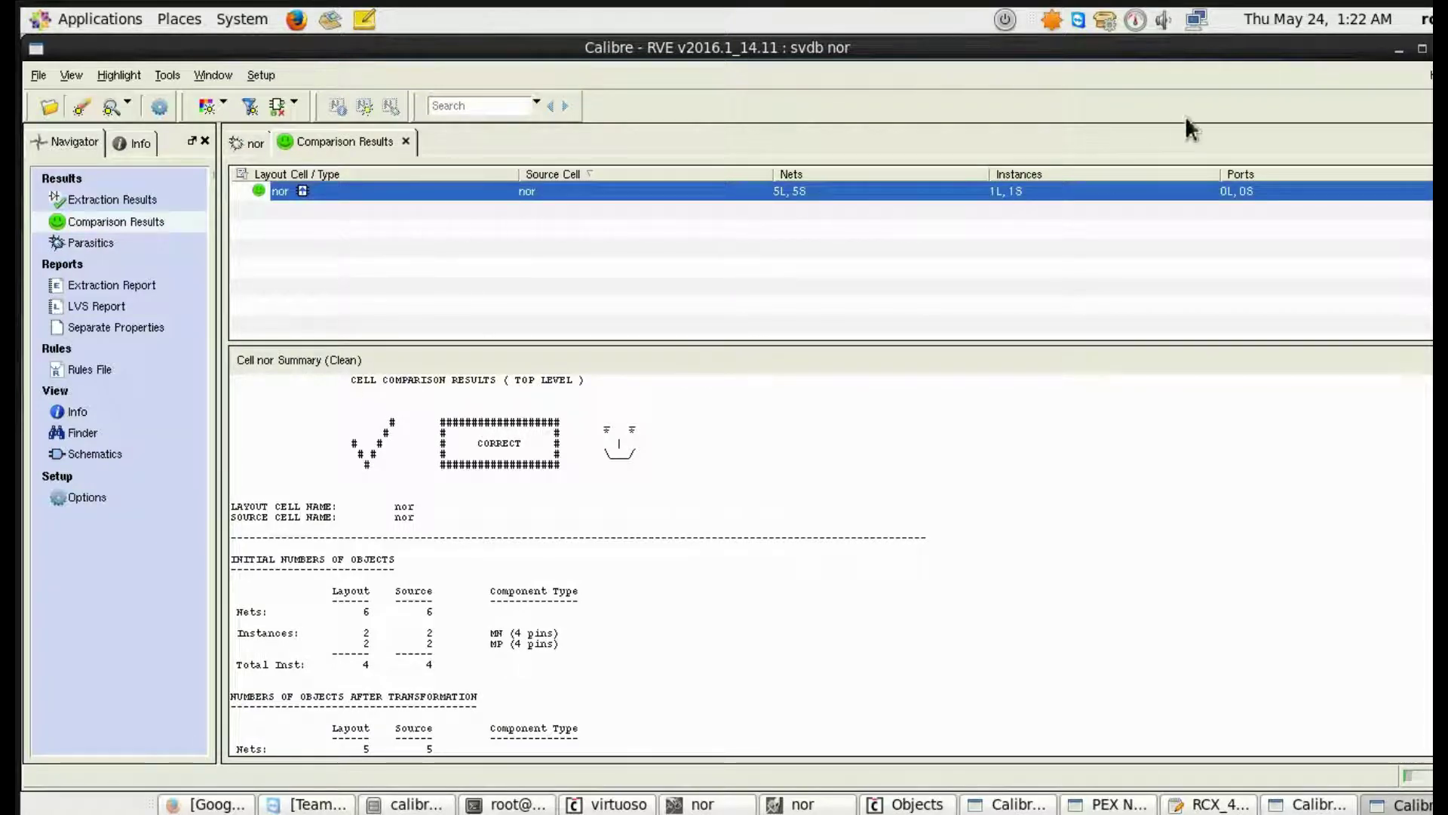
pyautogui.click(1398, 50)
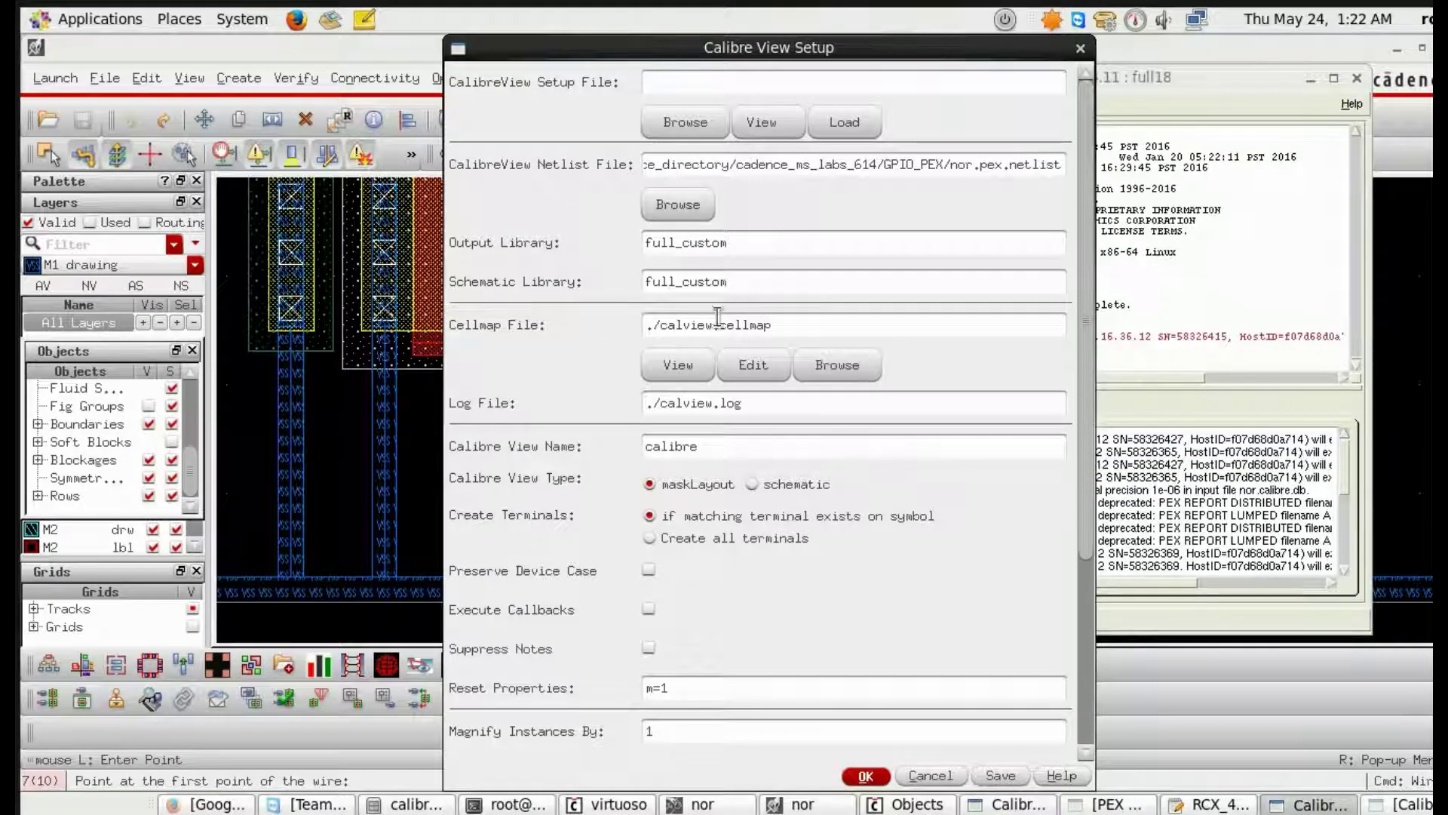
# Set the cellmap file to scl_pdk/calview.cellmap.
pyautogui.click(835, 365)
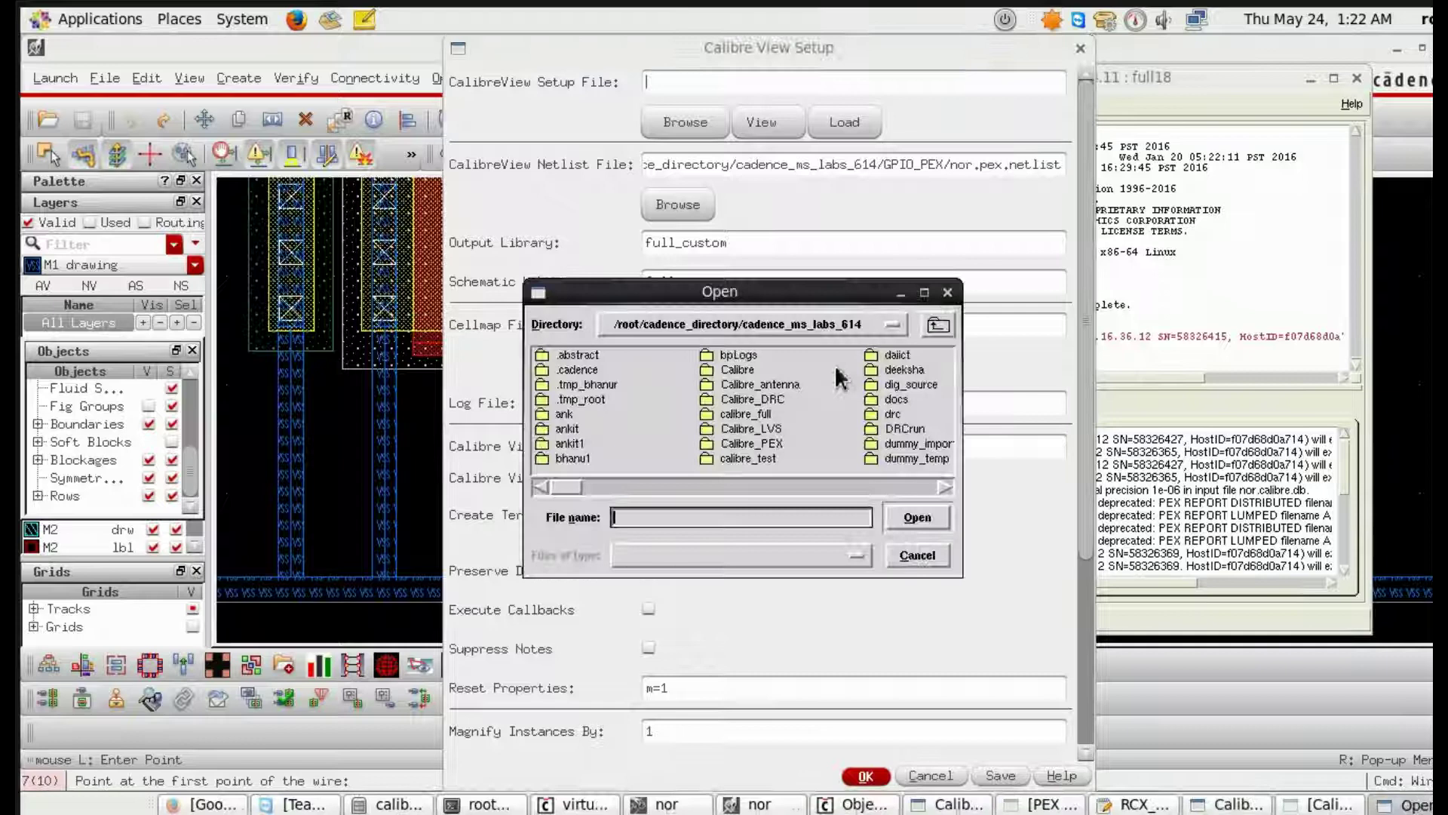
pyautogui.click(948, 294)
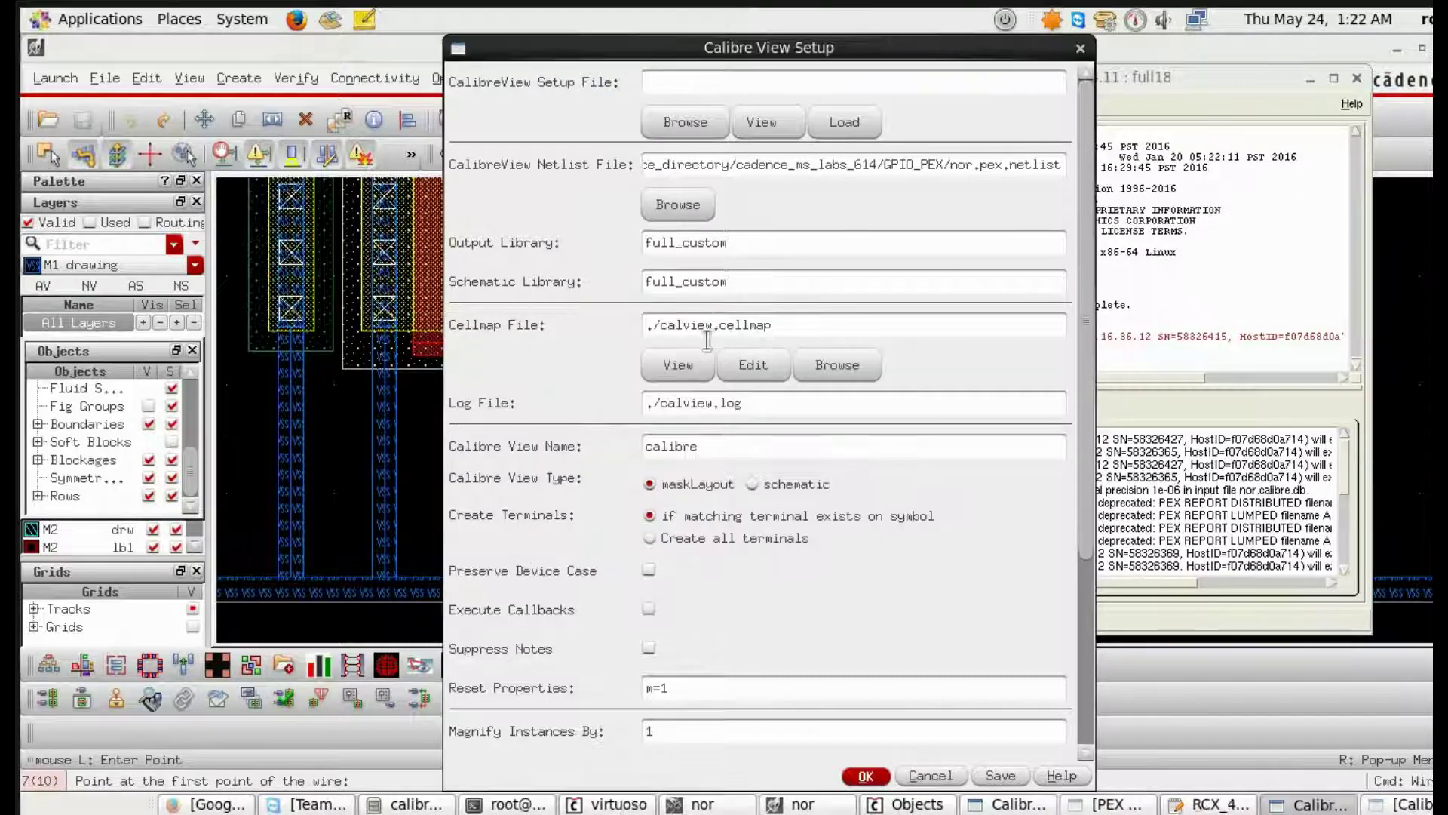
pyautogui.click(838, 365)
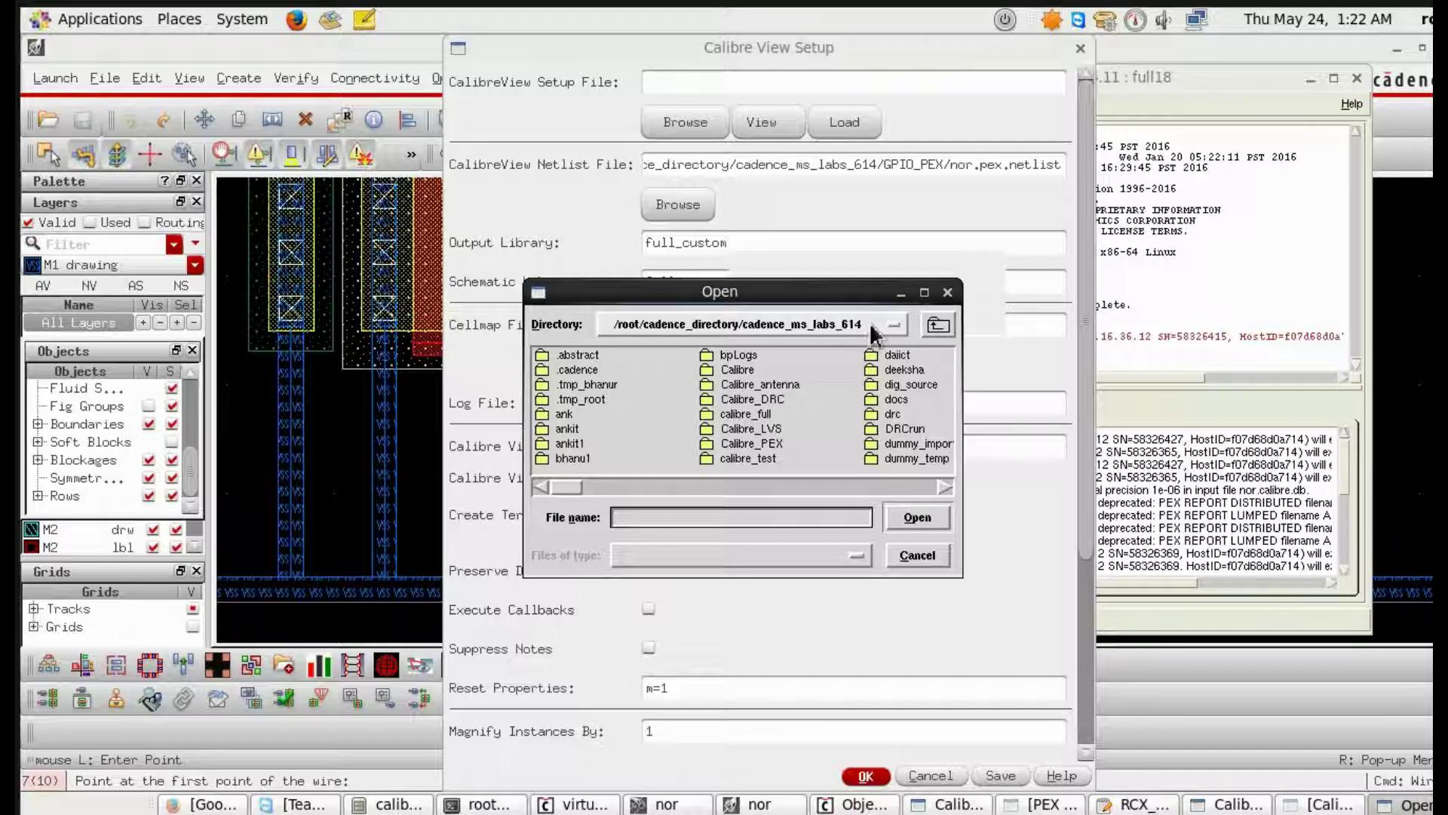
pyautogui.click(938, 325)
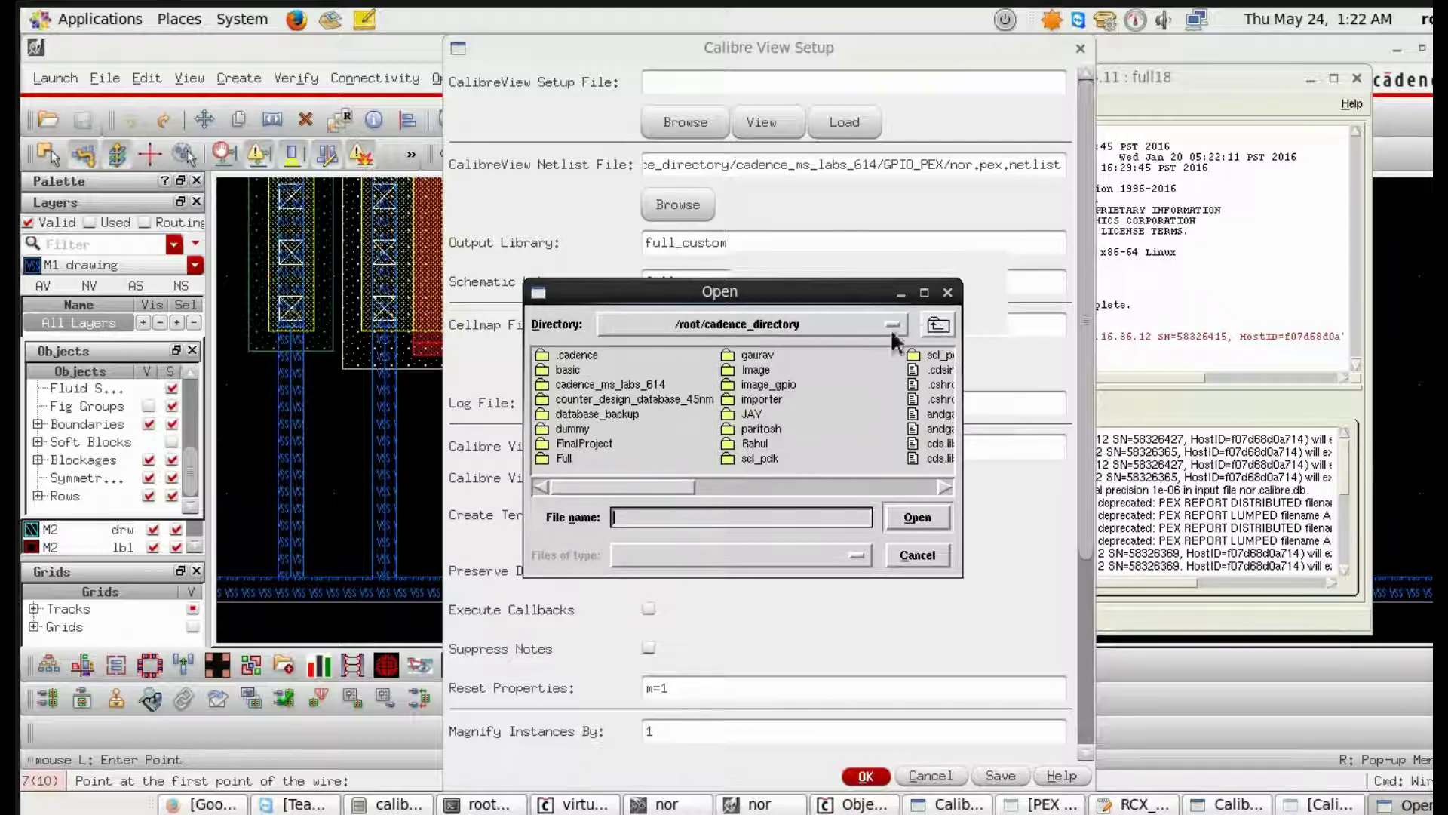
pyautogui.doubleClick(612, 383)
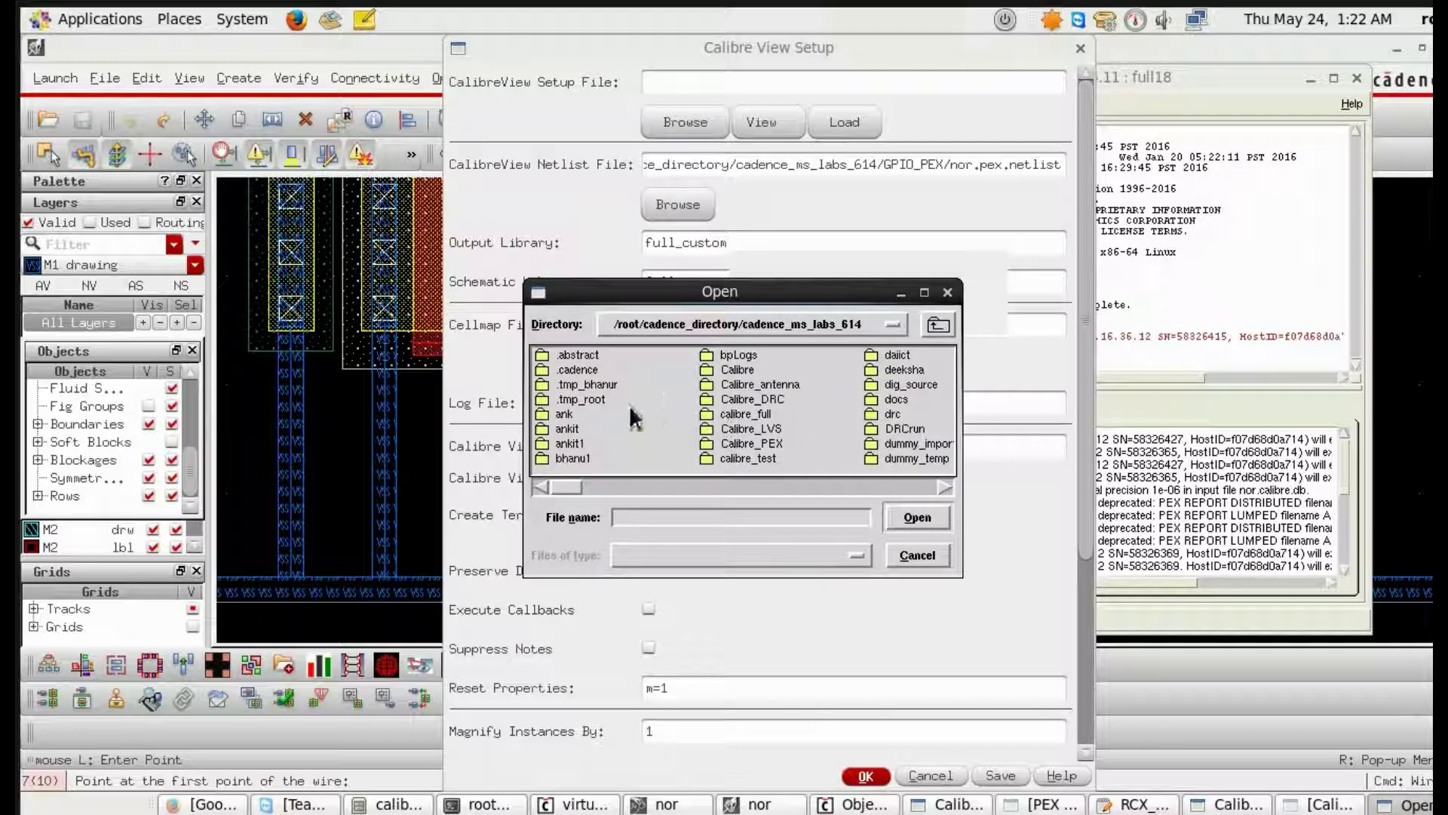
pyautogui.click(938, 326)
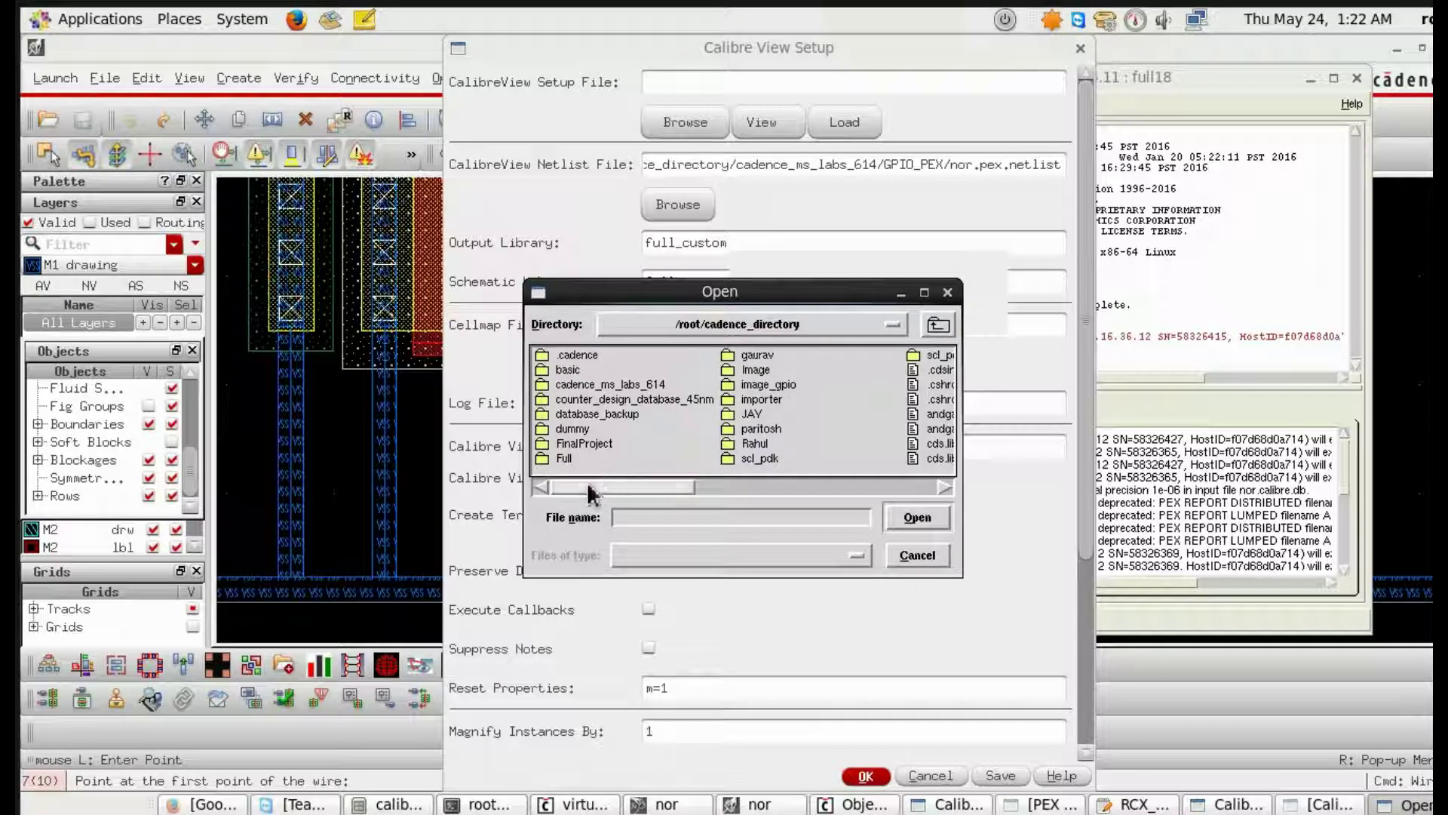
pyautogui.moveTo(589, 487); pyautogui.dragTo(639, 483)
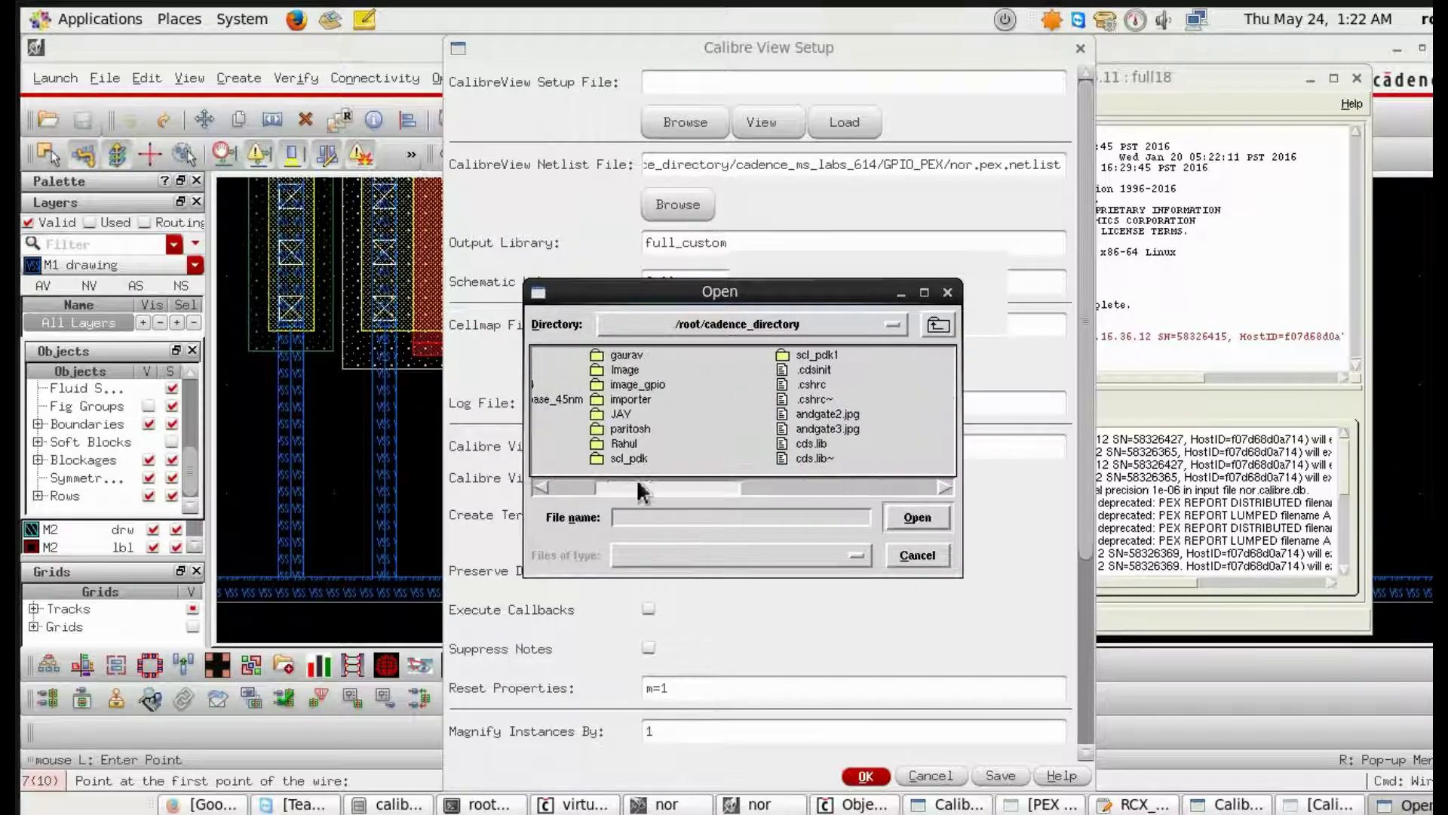
pyautogui.doubleClick(637, 458)
pyautogui.click(600, 427)
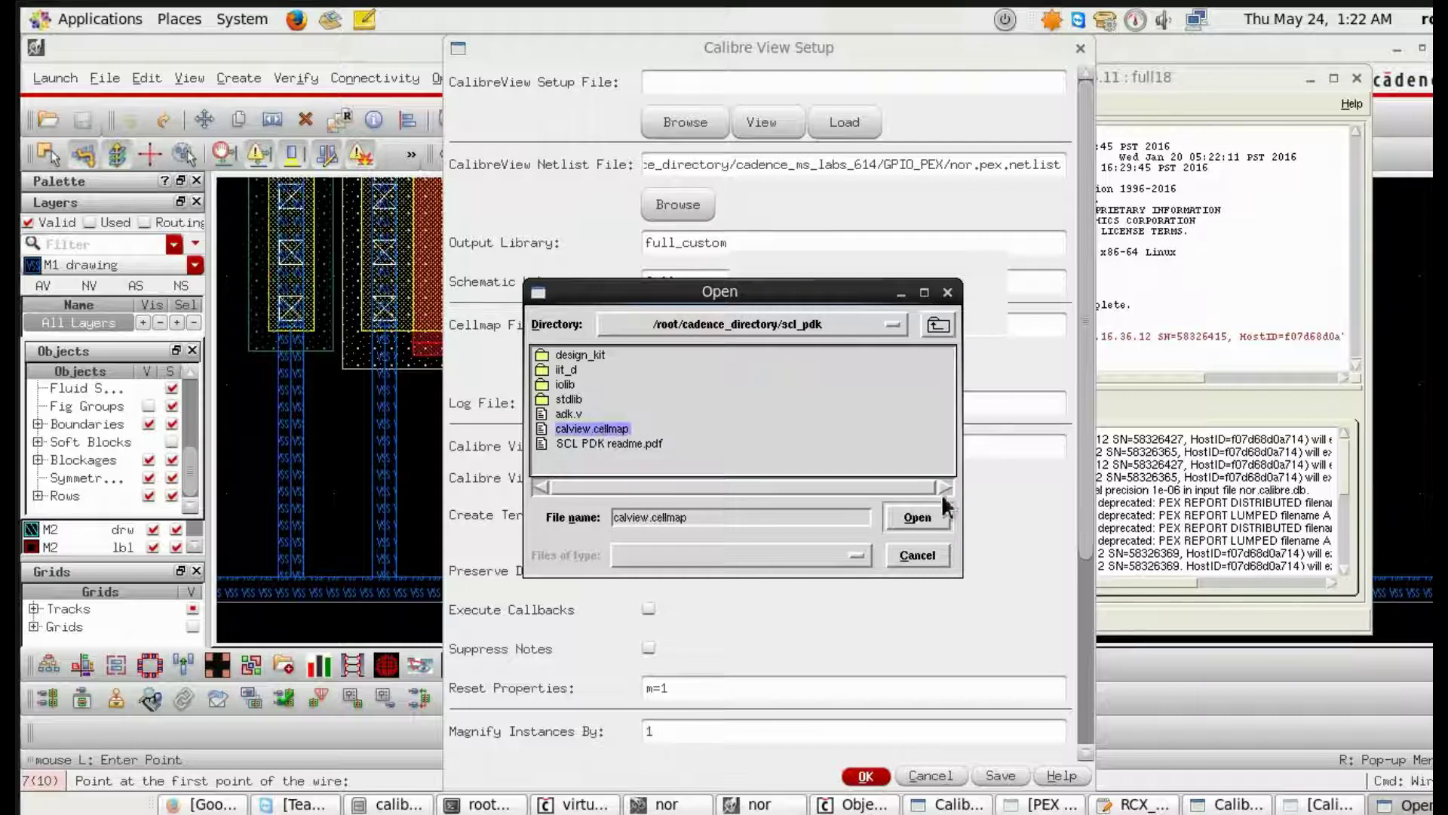
pyautogui.click(916, 517)
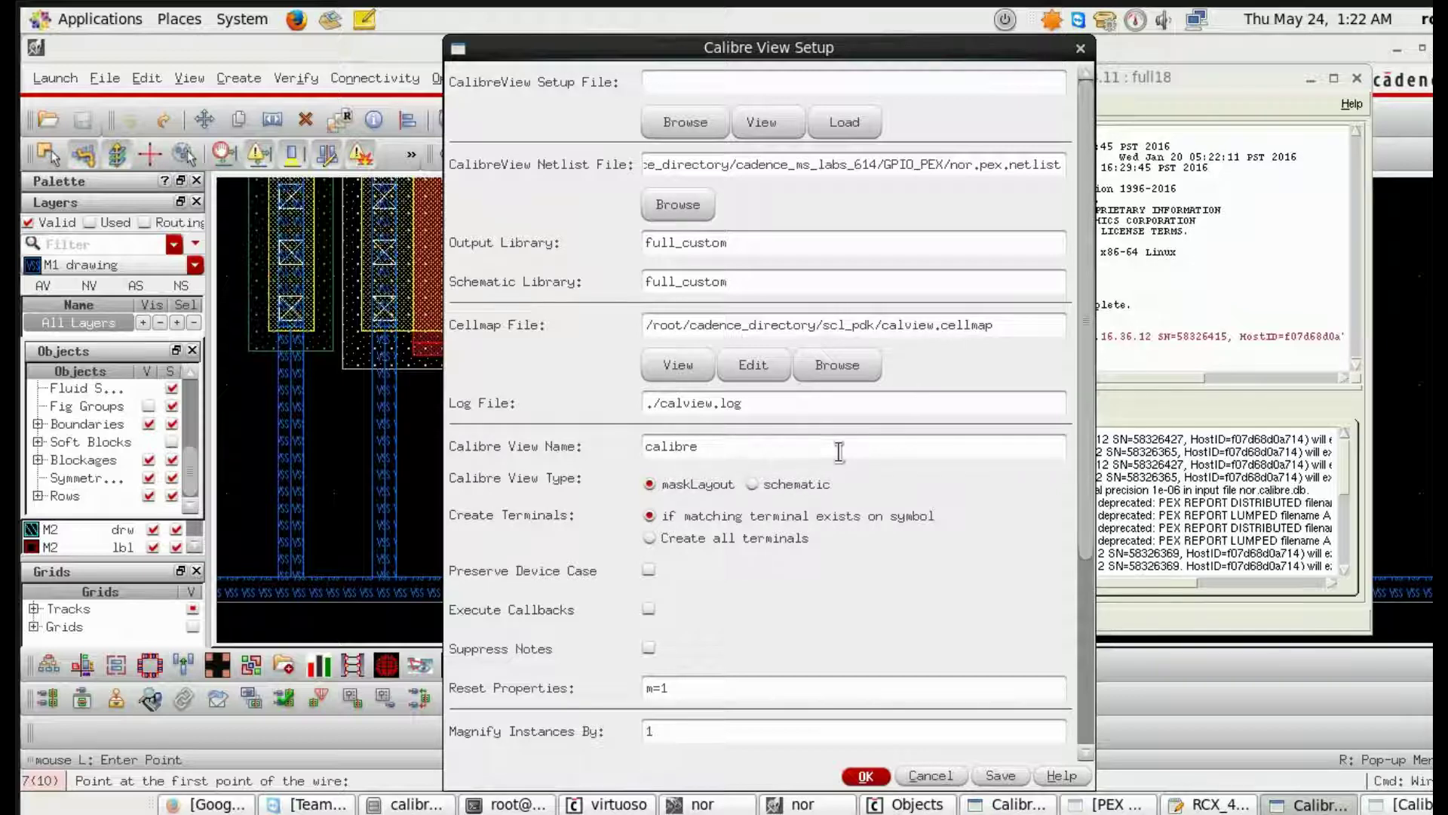
# Enable Create all terminals and read-only opening, then generate the nor calibre view.
pyautogui.scroll(-1, 847, 448)
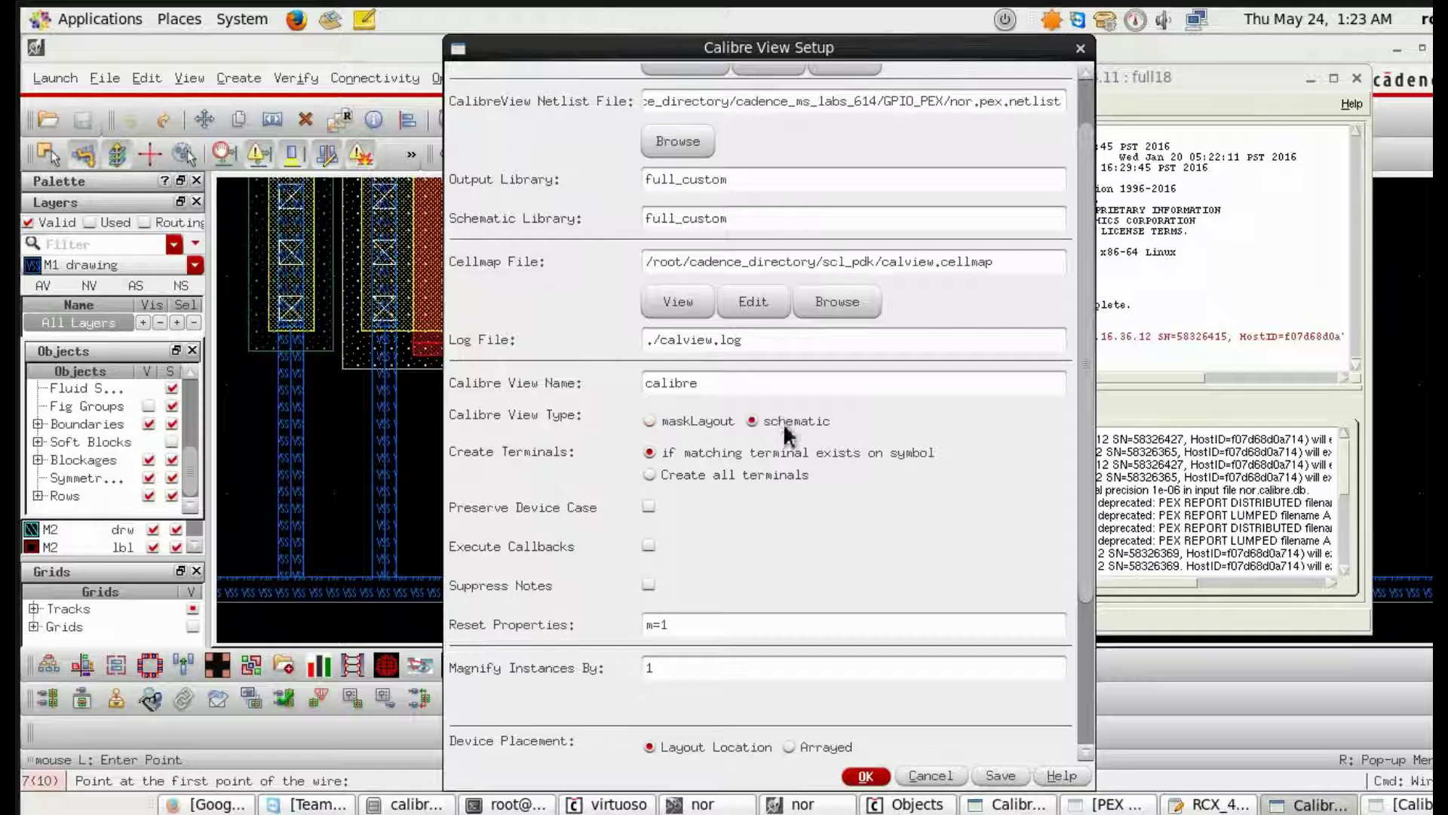
pyautogui.scroll(-1, 783, 421)
pyautogui.click(763, 421)
pyautogui.scroll(-2, 765, 430)
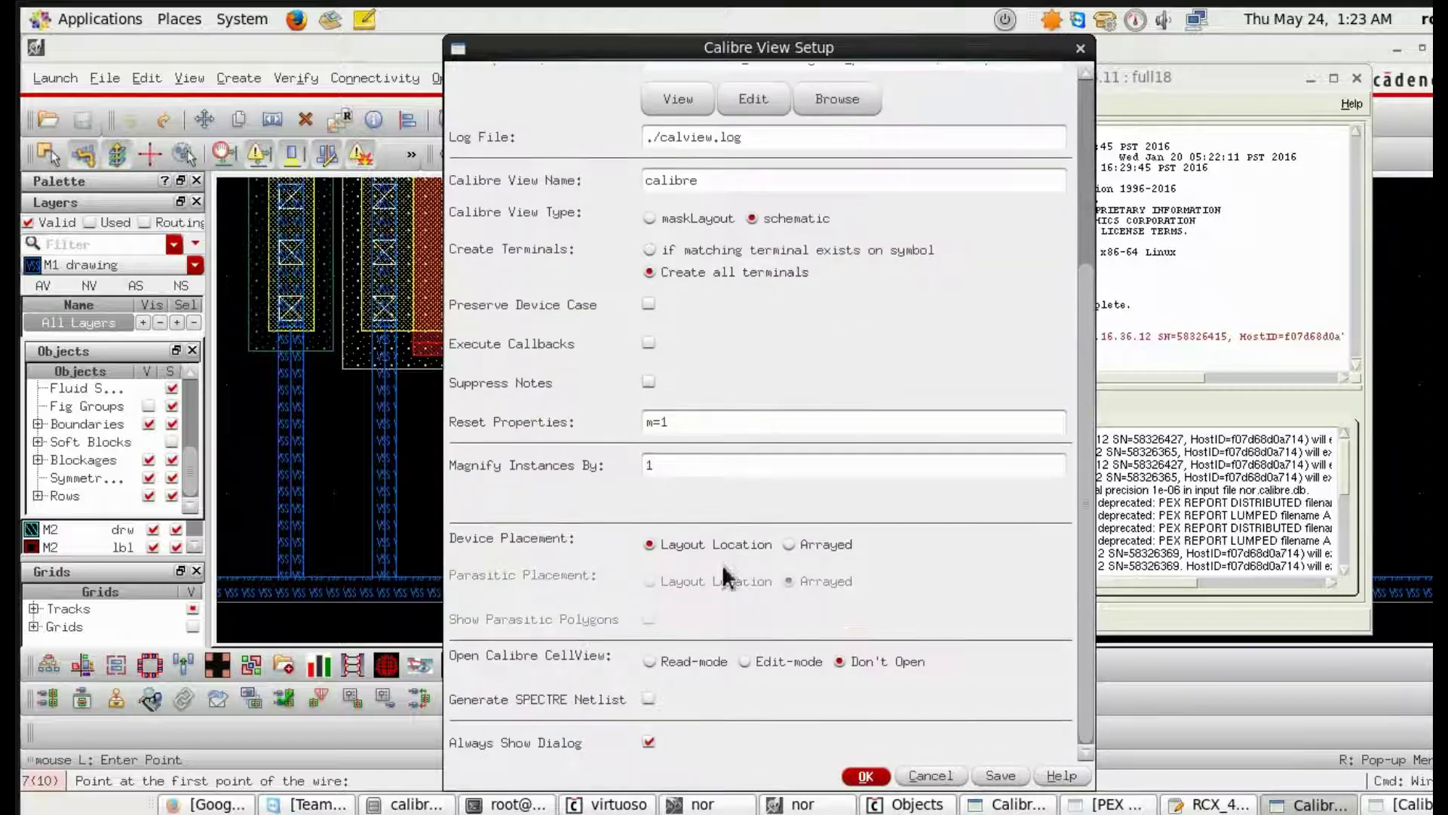
pyautogui.click(678, 662)
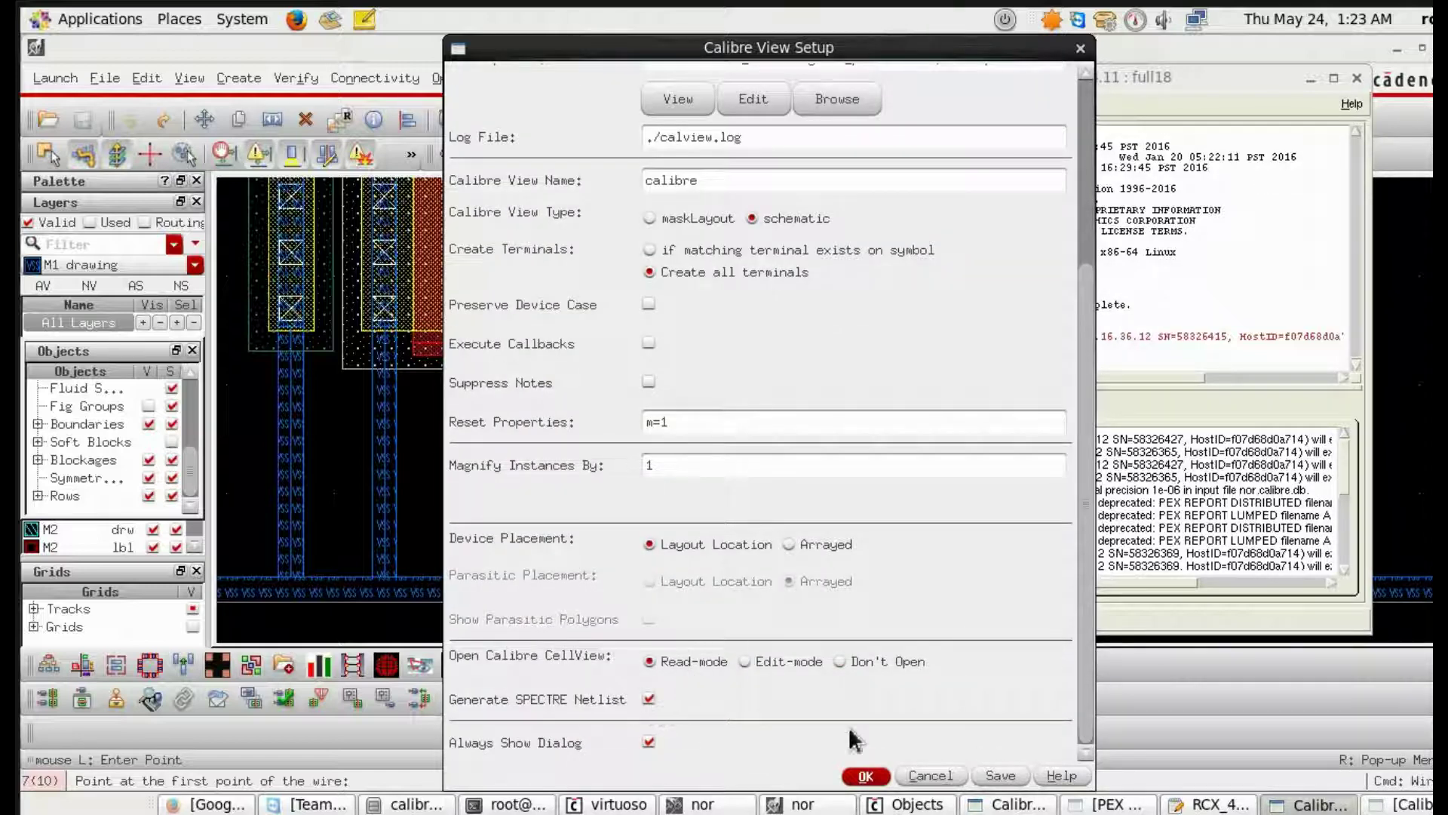
pyautogui.click(865, 775)
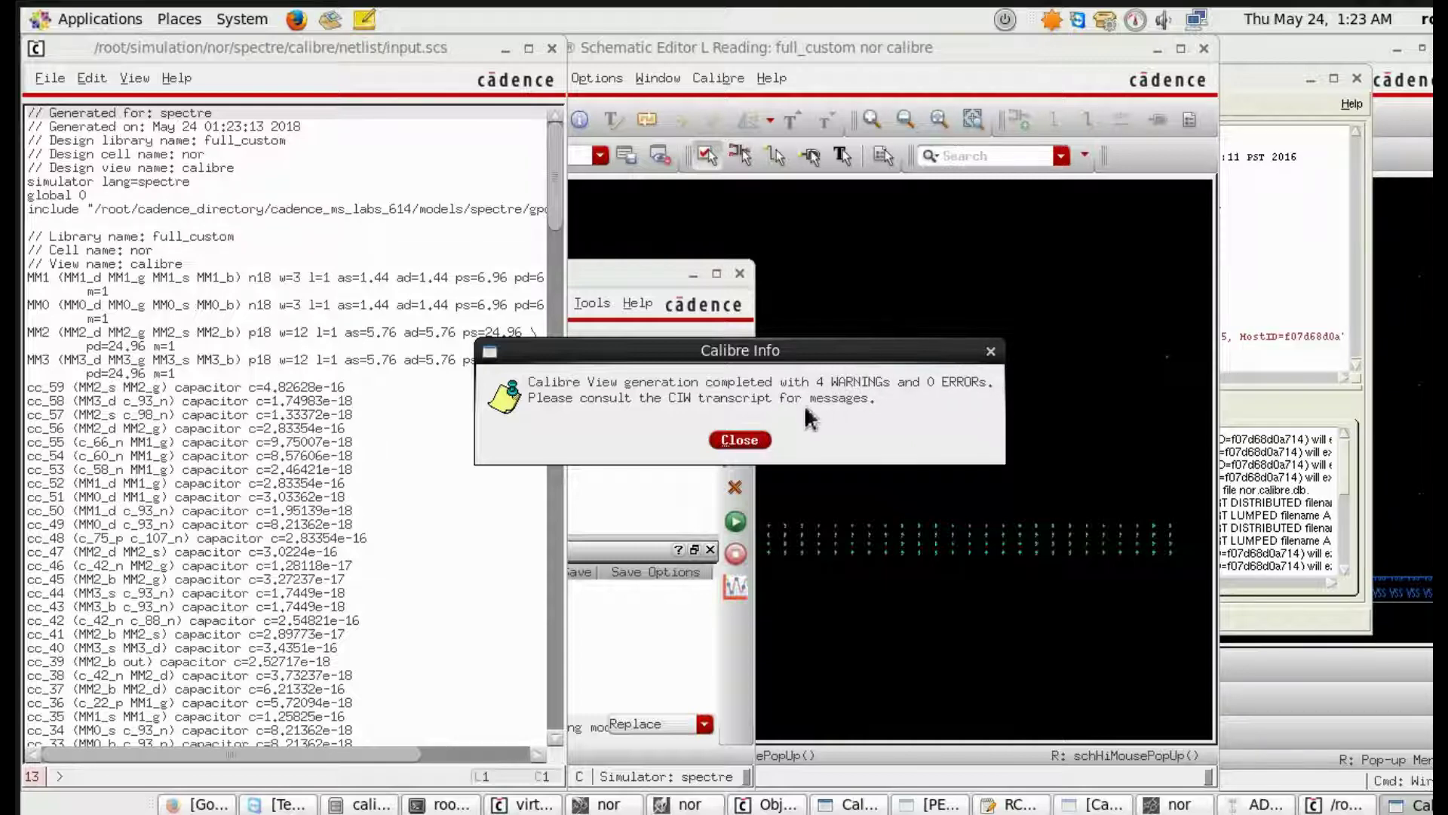
# Dismiss the Calibre Info message, review the calibre schematic's parasitic capacitors, and bring ADE L forward.
pyautogui.click(740, 439)
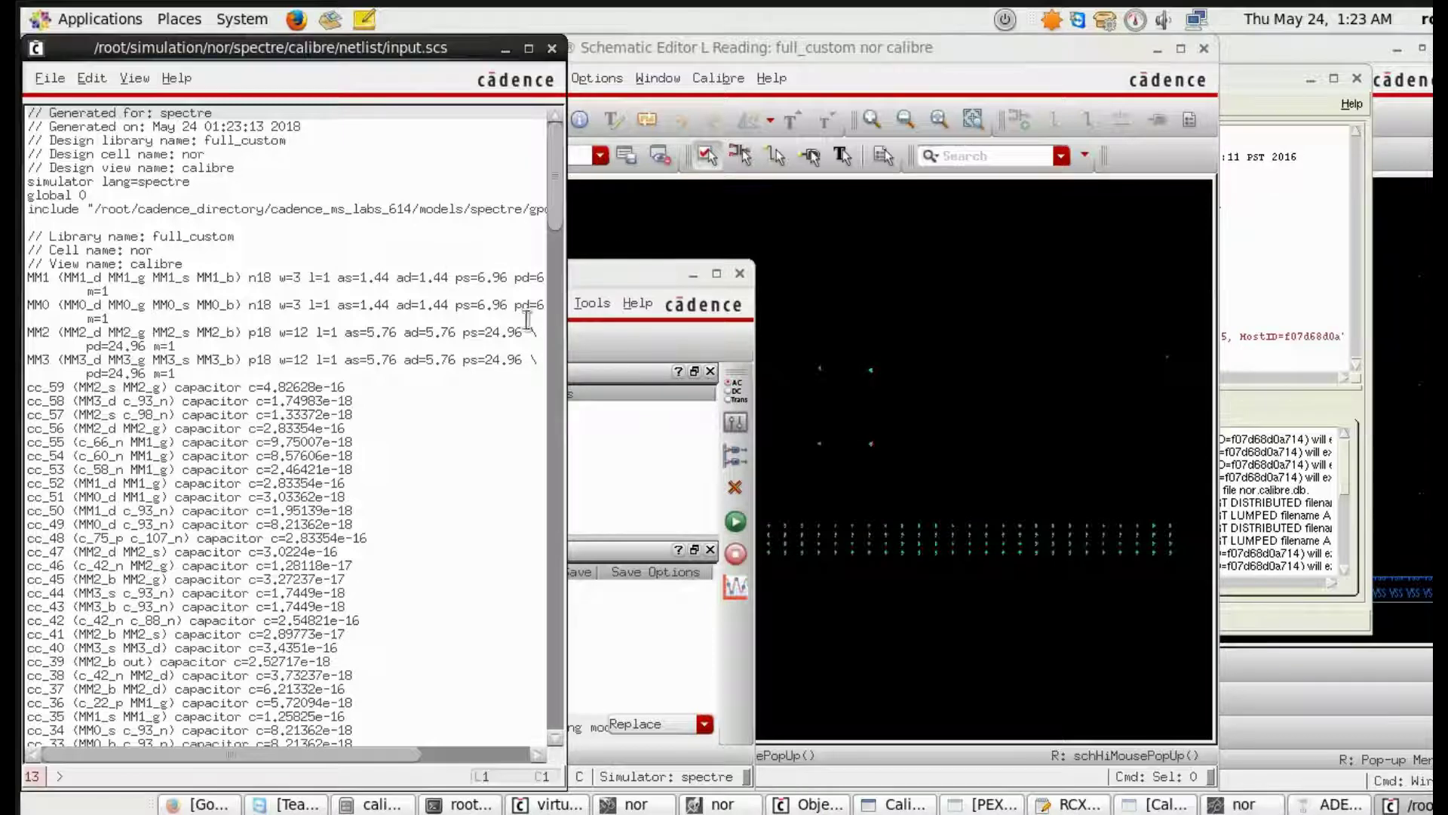
pyautogui.click(568, 333)
pyautogui.click(898, 307)
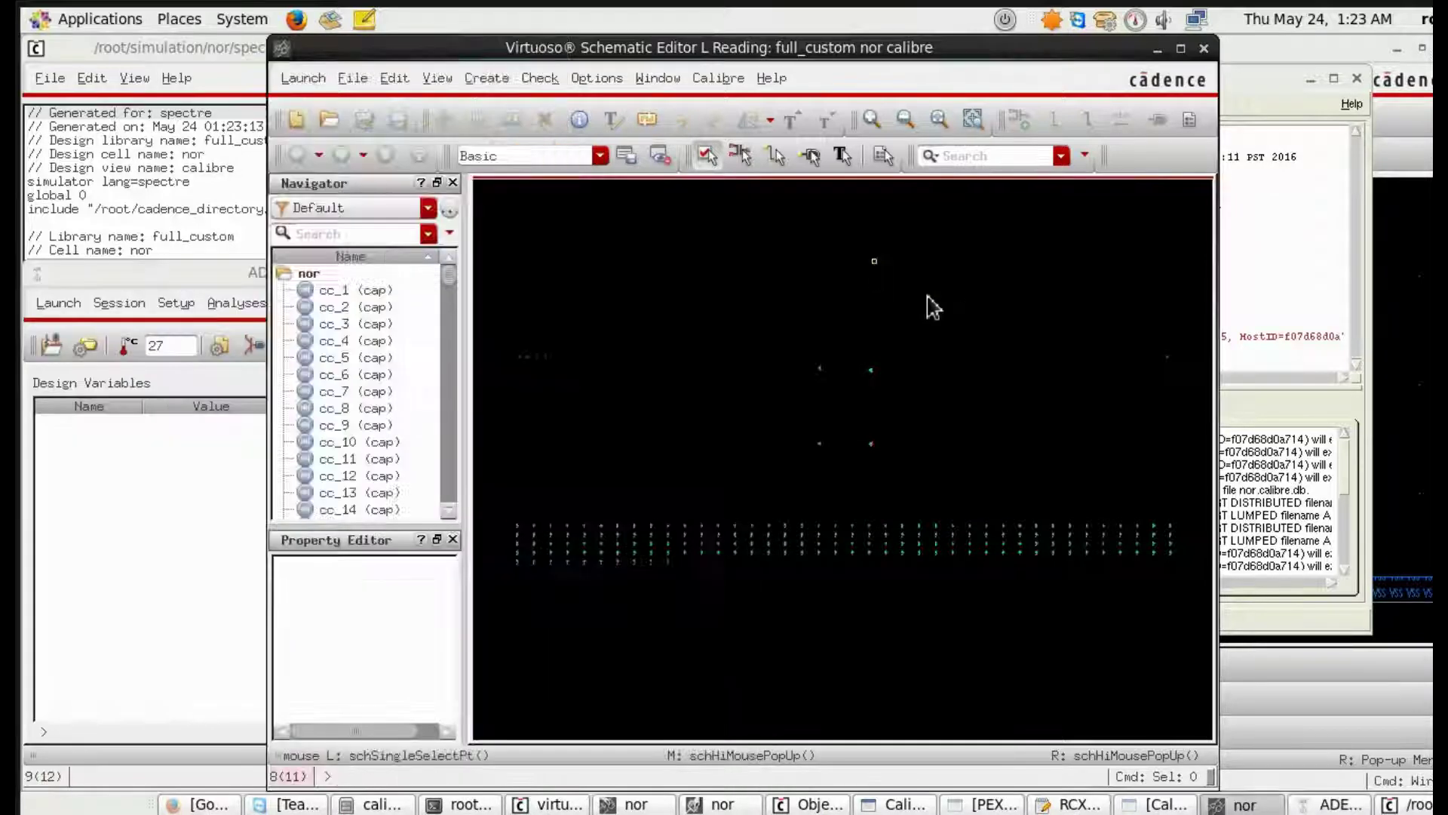
pyautogui.moveTo(717, 315); pyautogui.dragTo(1052, 596)
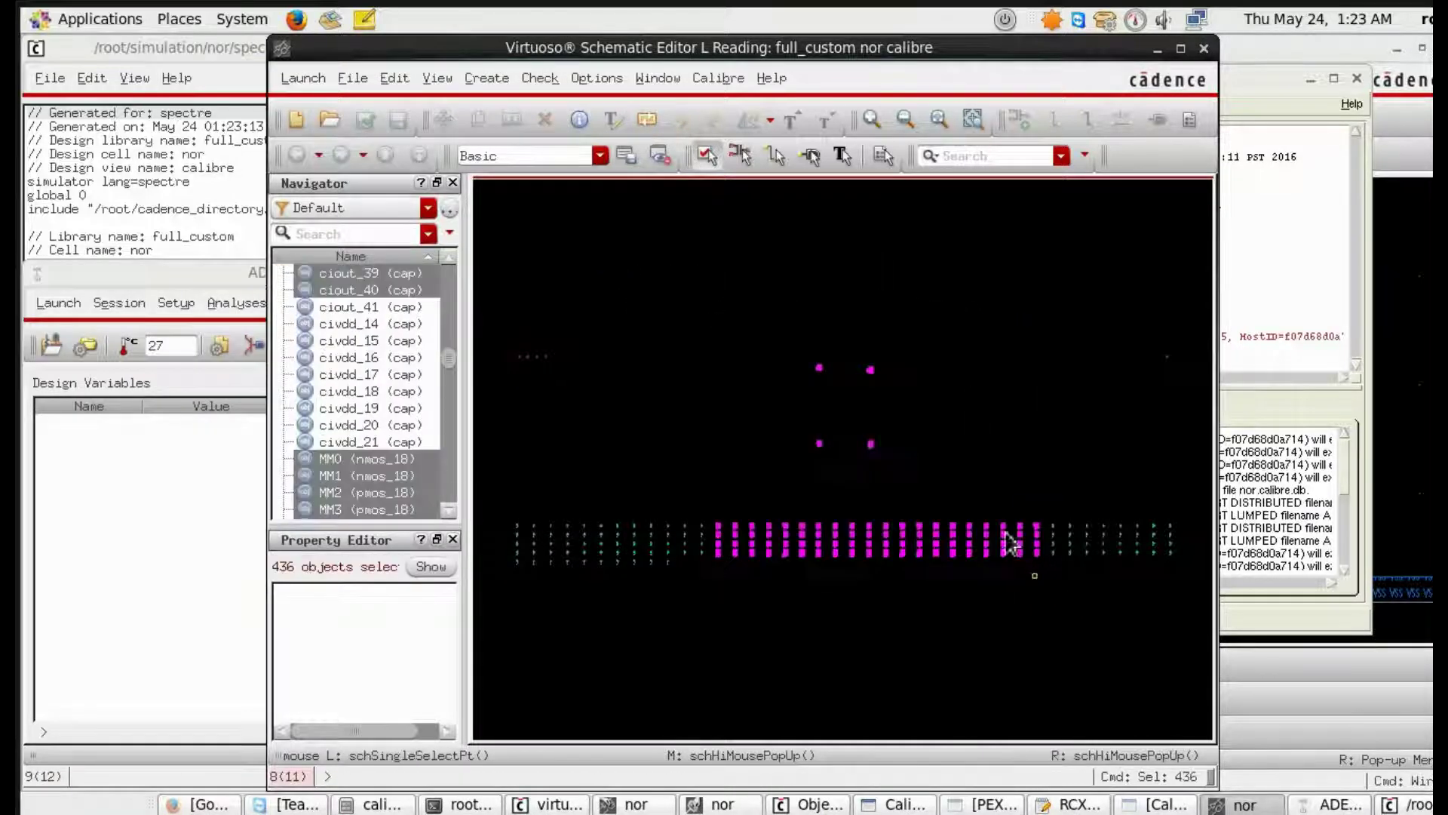
pyautogui.click(788, 285)
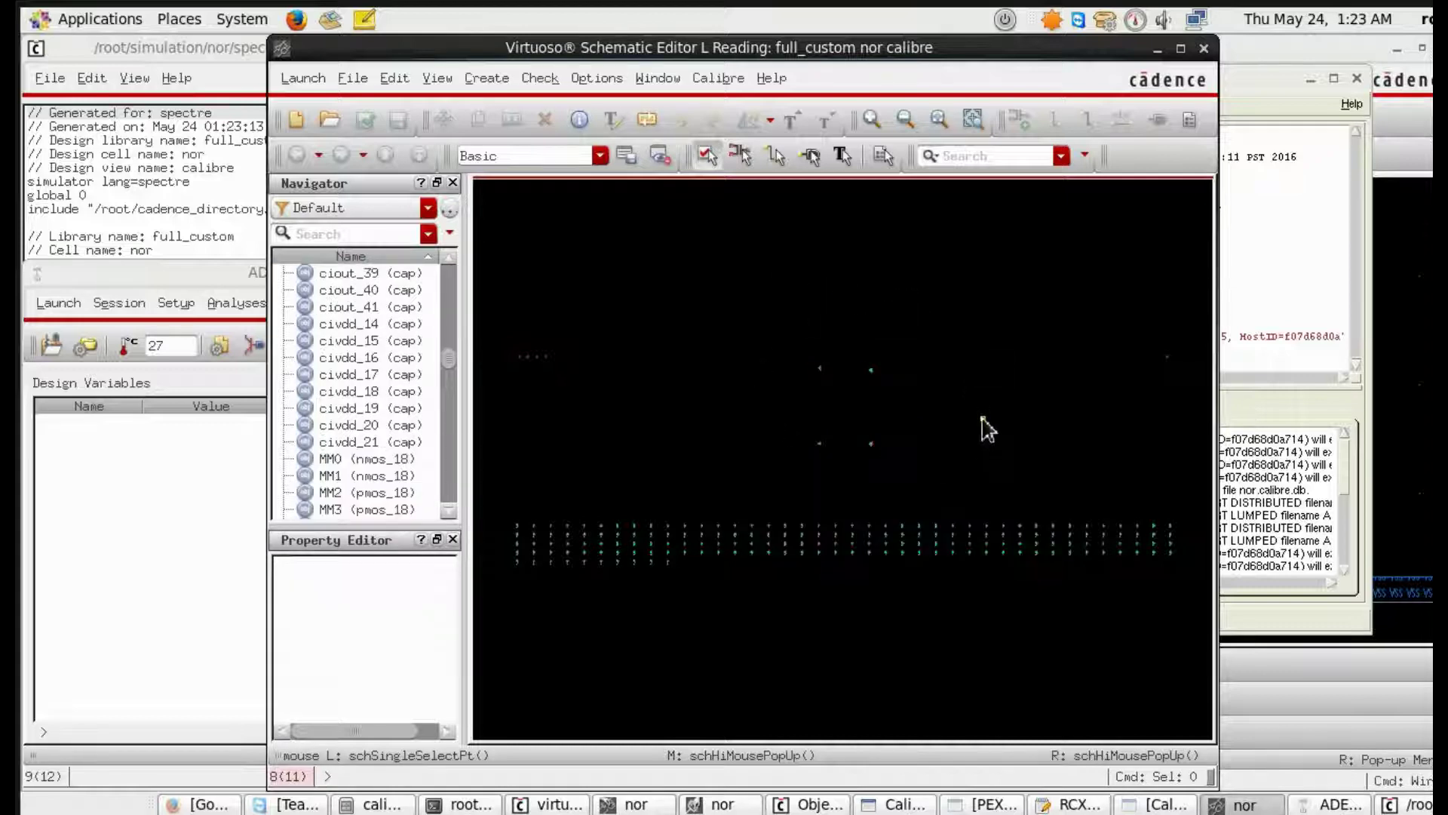
pyautogui.click(1340, 805)
pyautogui.moveTo(386, 276); pyautogui.dragTo(502, 127)
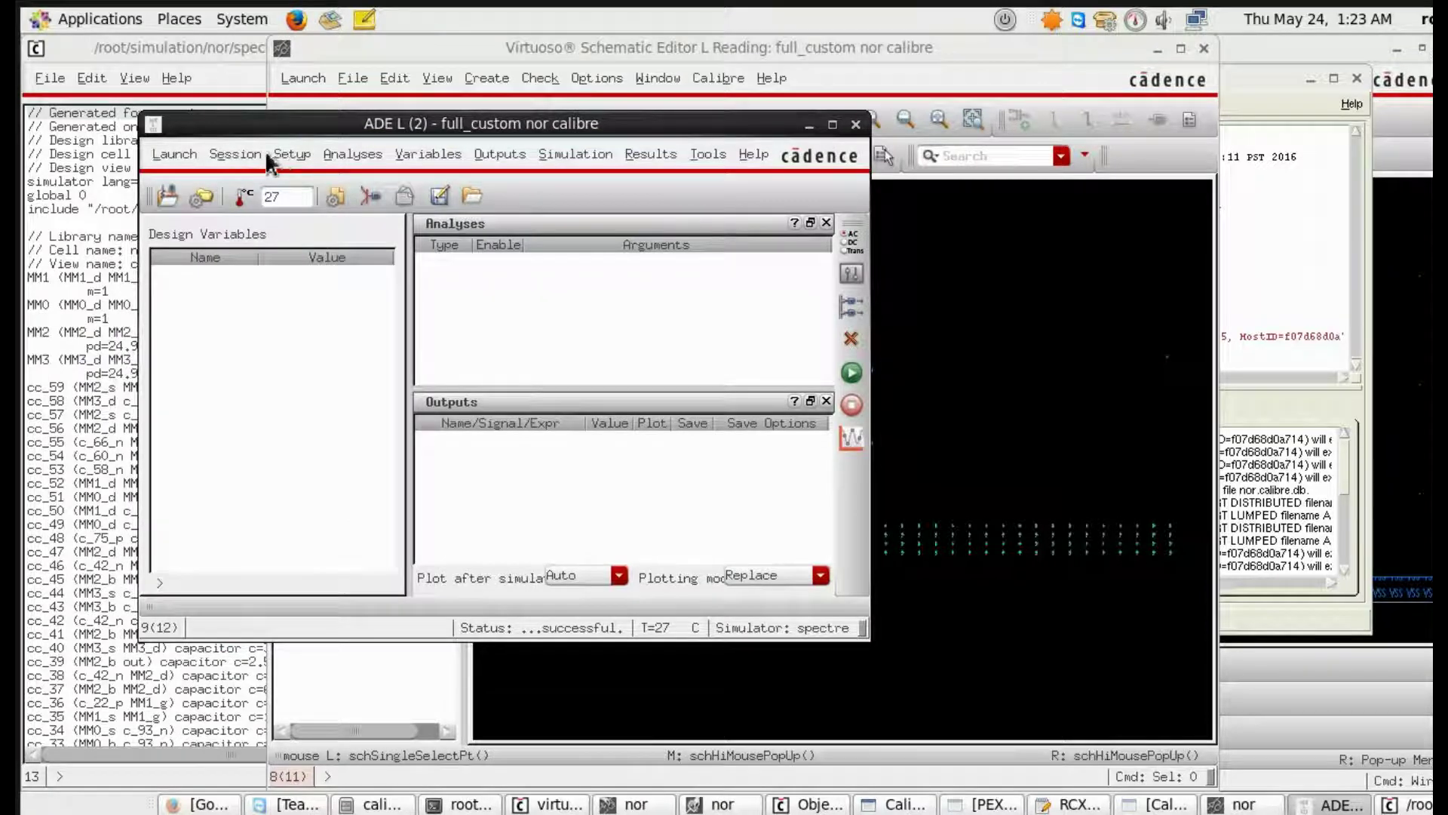
# Load the 'inputs' state from the cellview (tran 0–100n; in1, in2, out) and netlist-and-run.
pyautogui.click(235, 154)
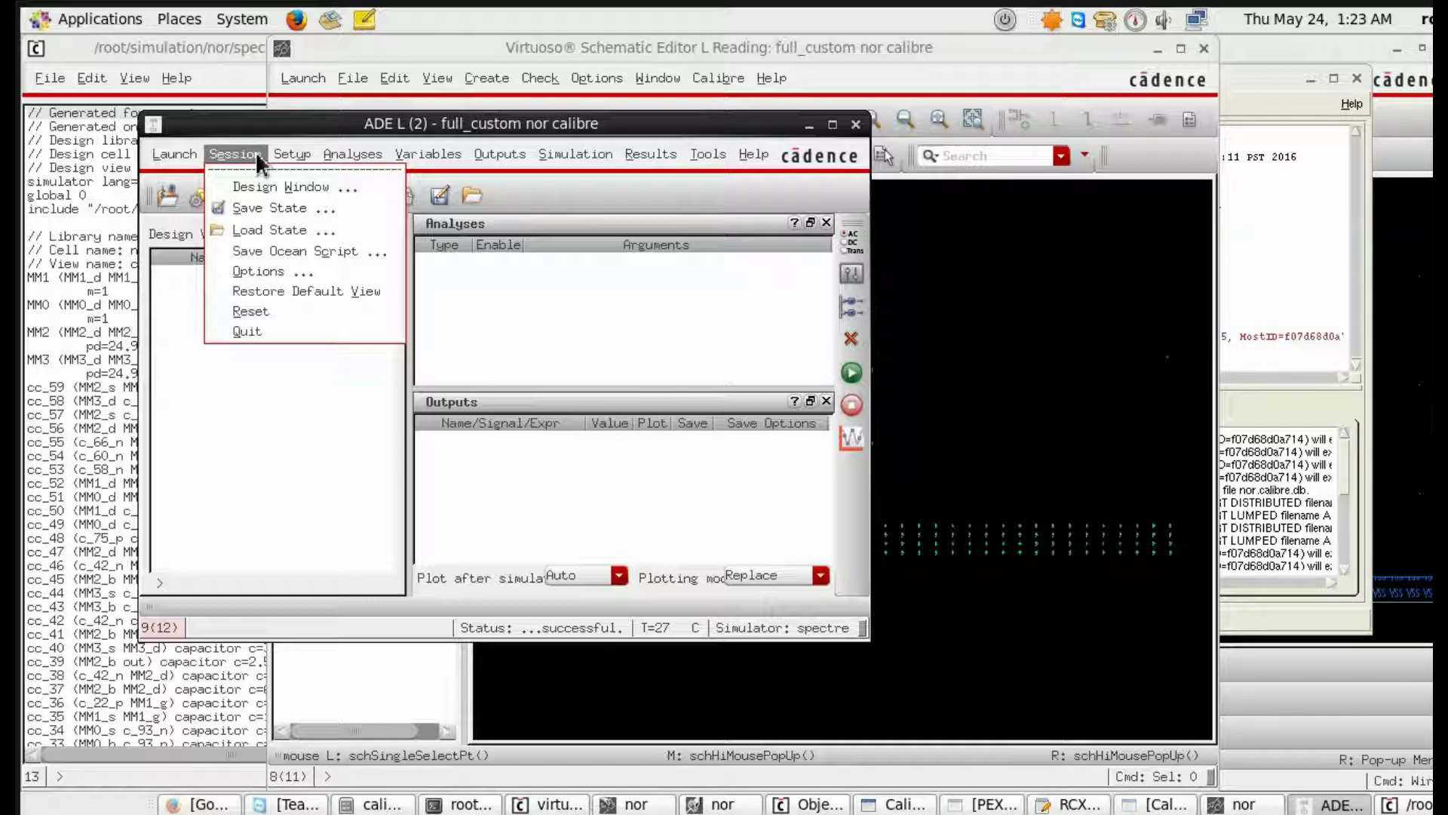
pyautogui.click(253, 230)
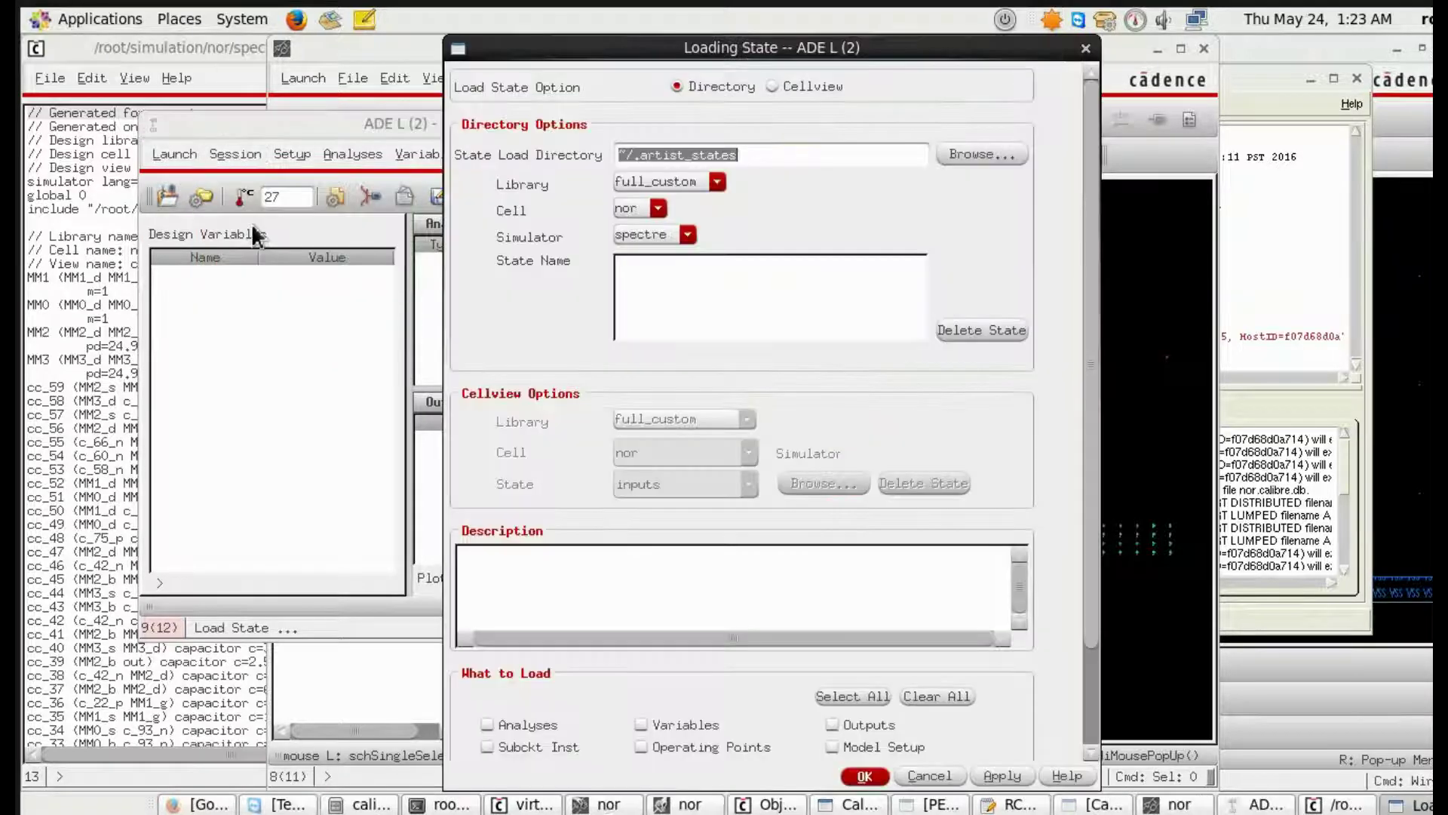
pyautogui.click(790, 85)
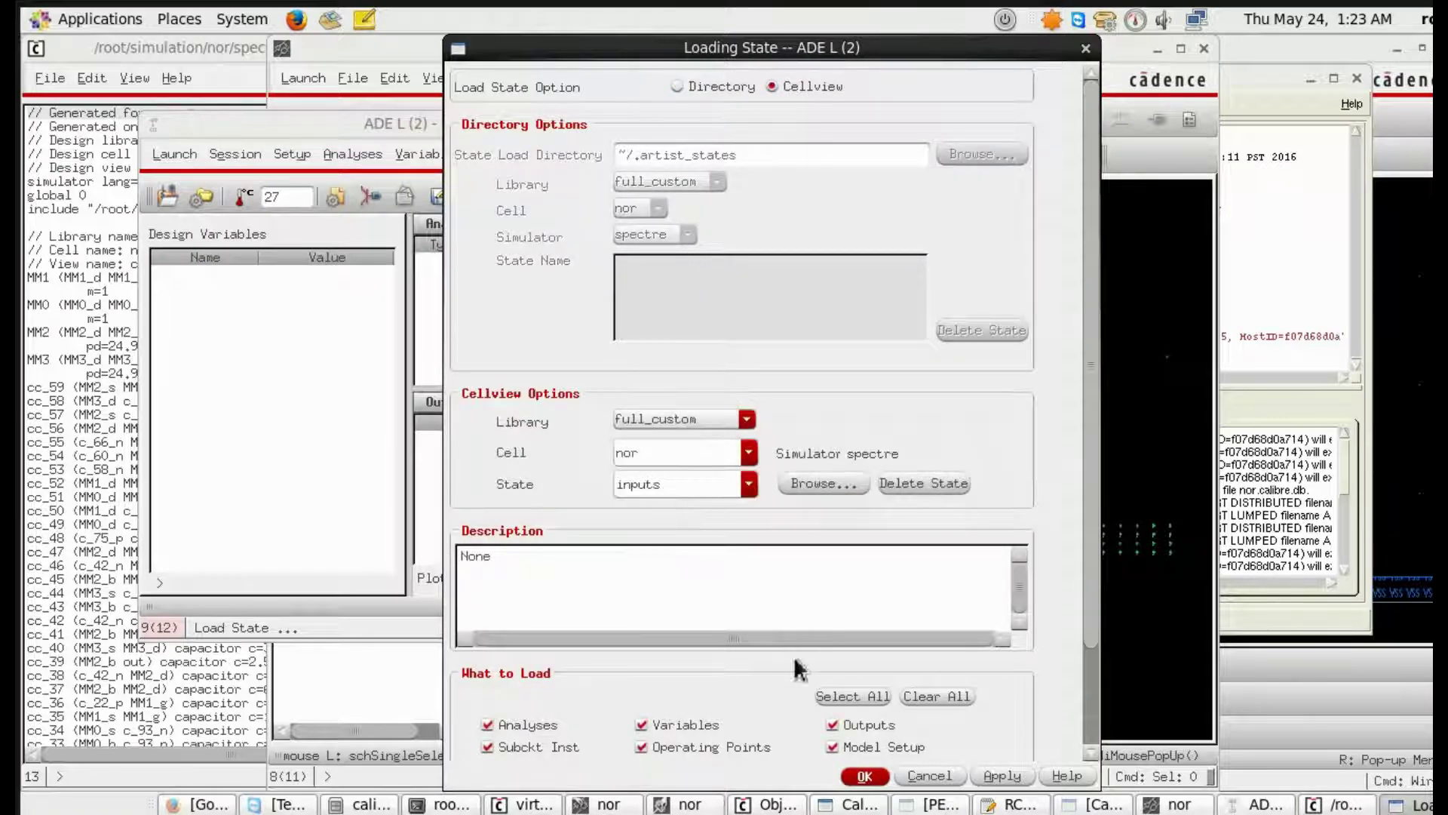
pyautogui.click(862, 776)
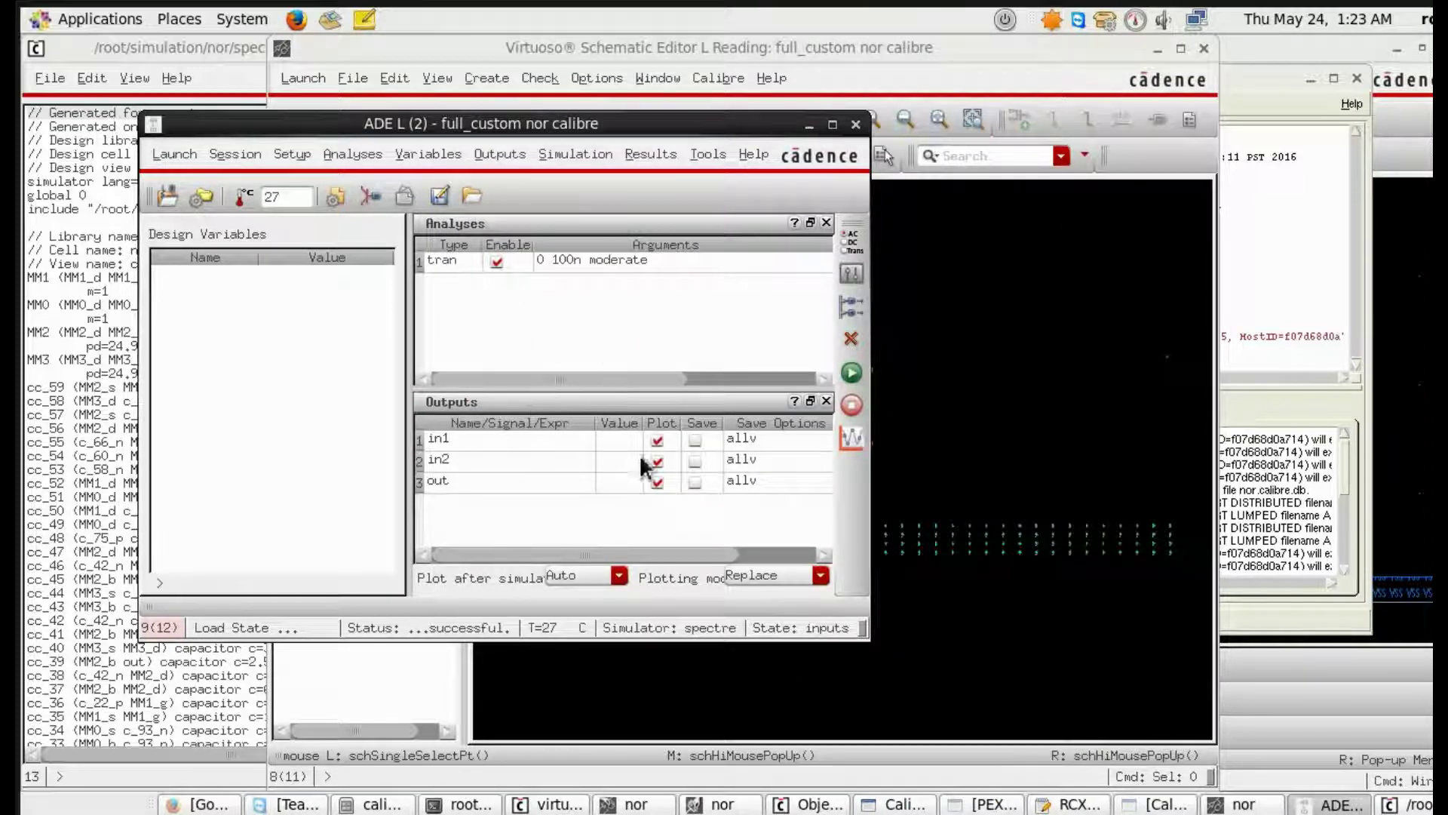
pyautogui.click(851, 374)
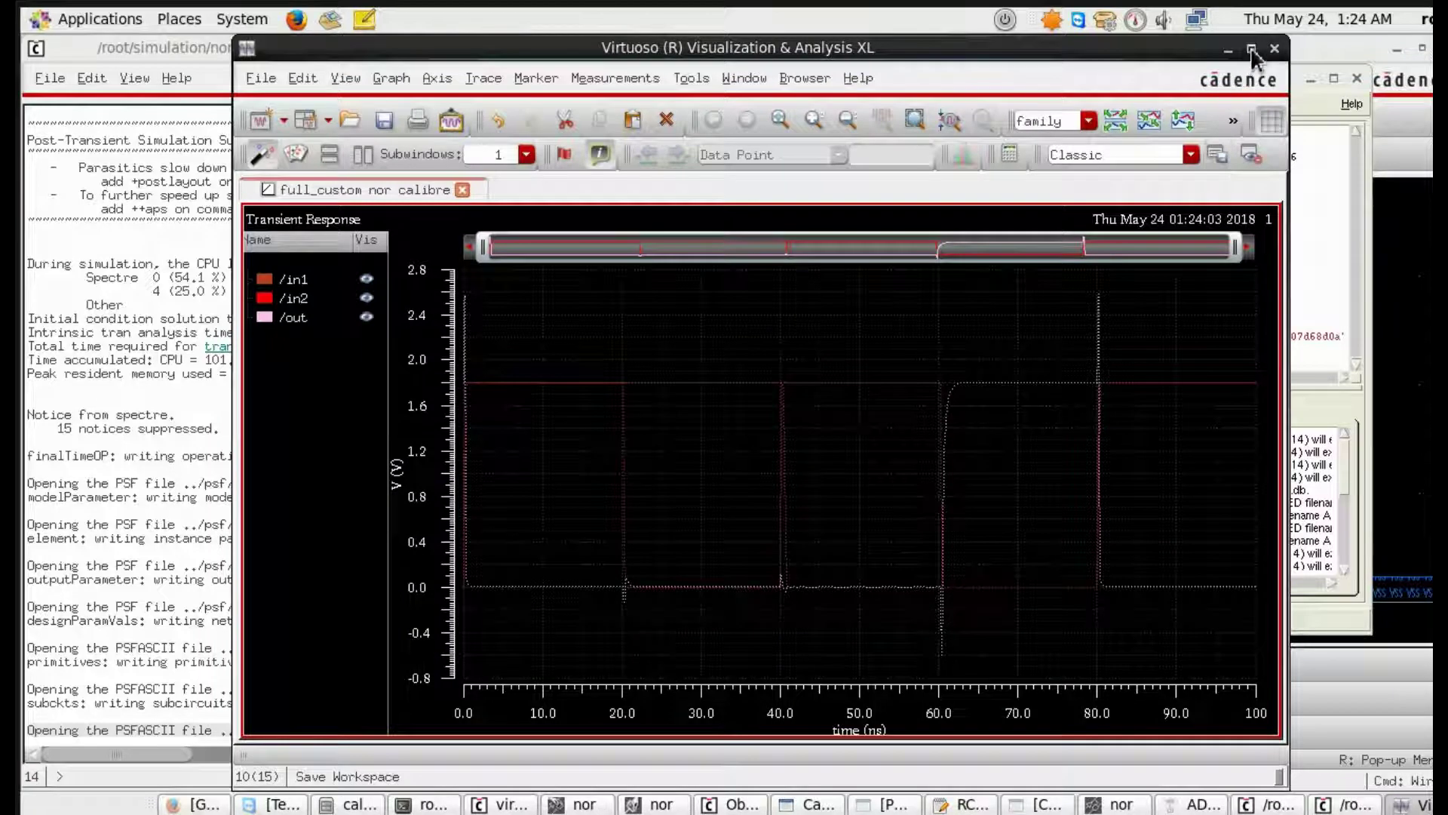
# Maximize the waveform window and split /in1, /in2 and /out into separate strips.
pyautogui.click(1252, 50)
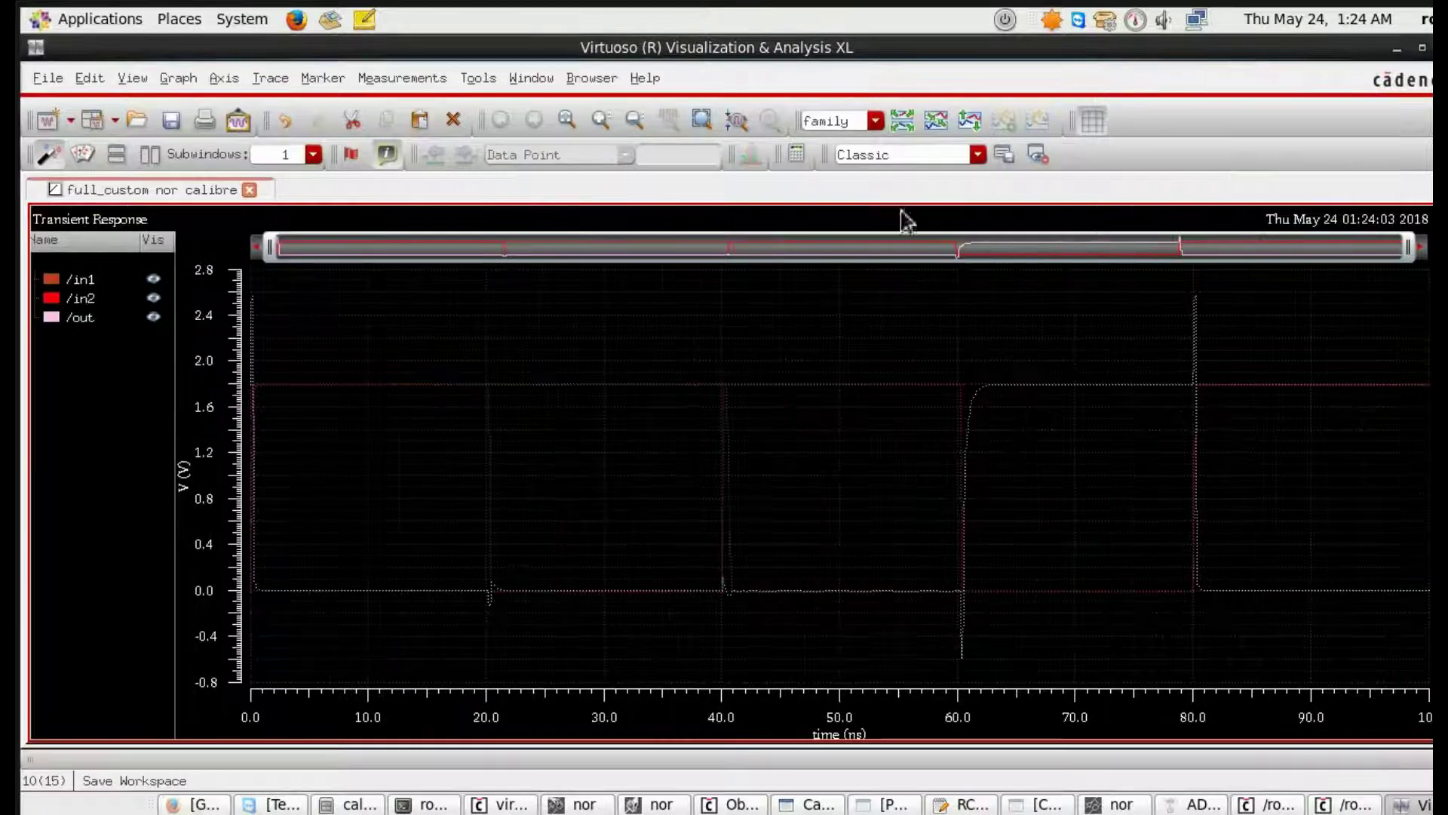
pyautogui.click(904, 121)
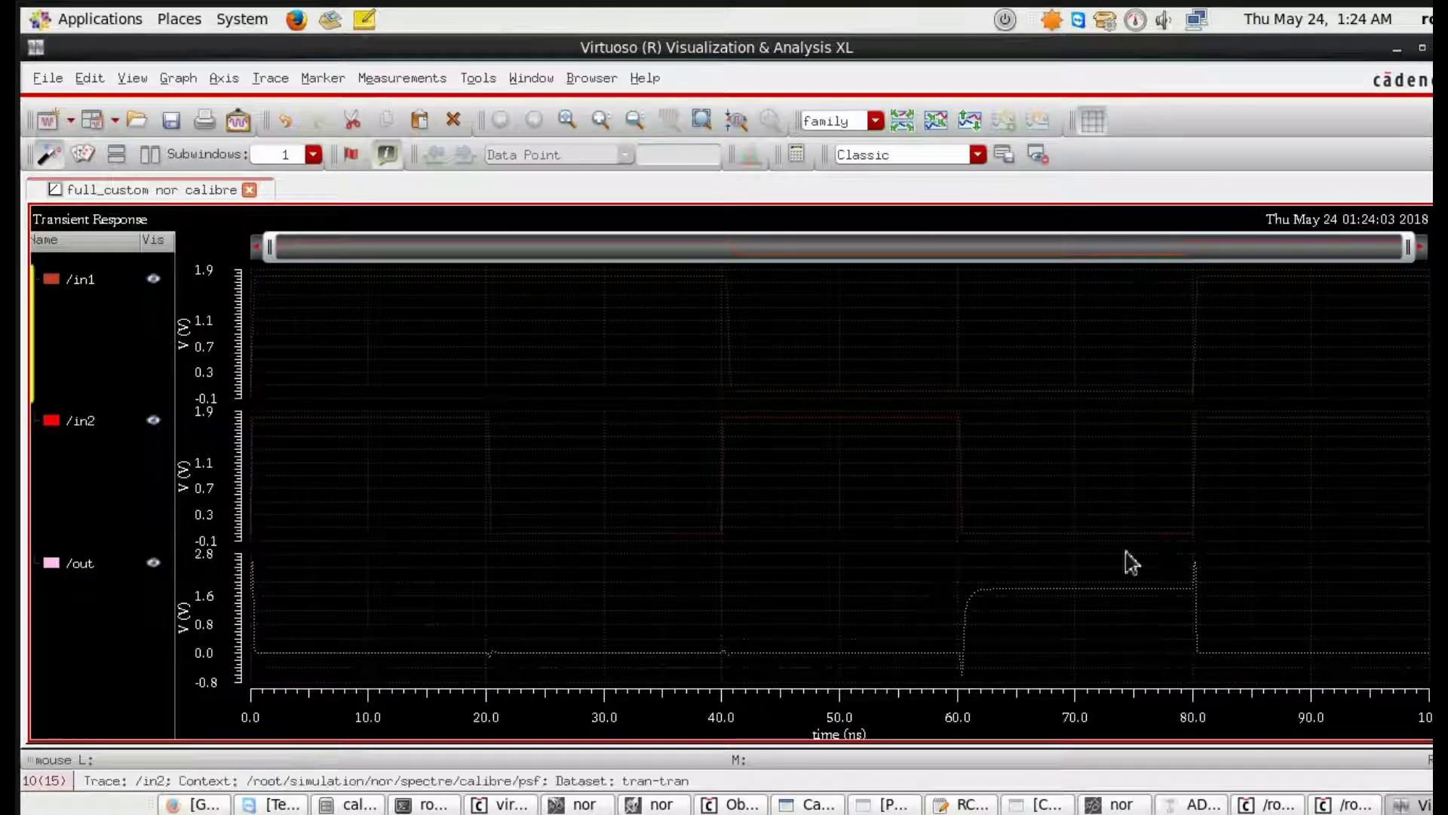